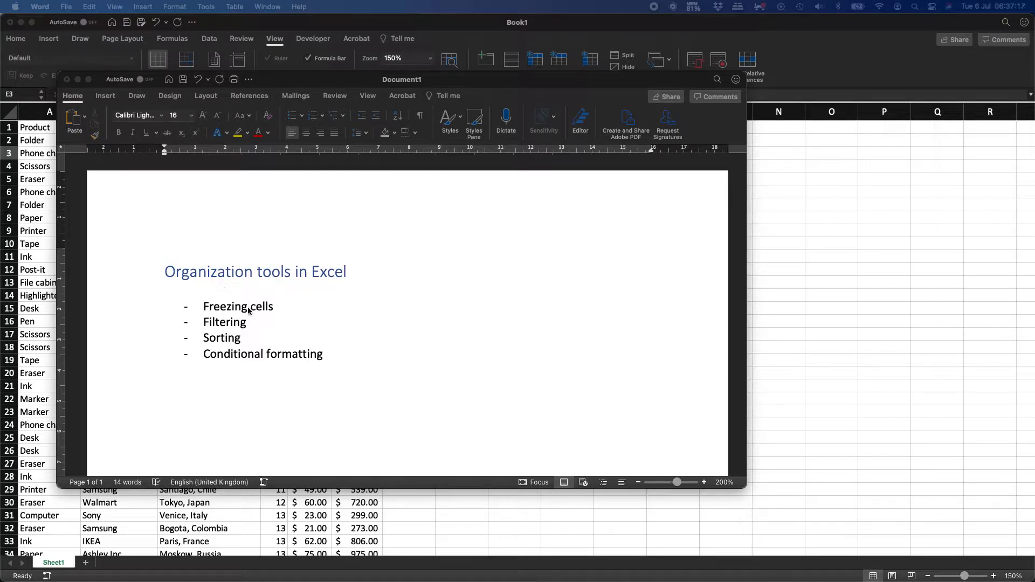
Review the Word list of four Excel organization tools, then return to the Excel sales sheet.
left_click(223, 311)
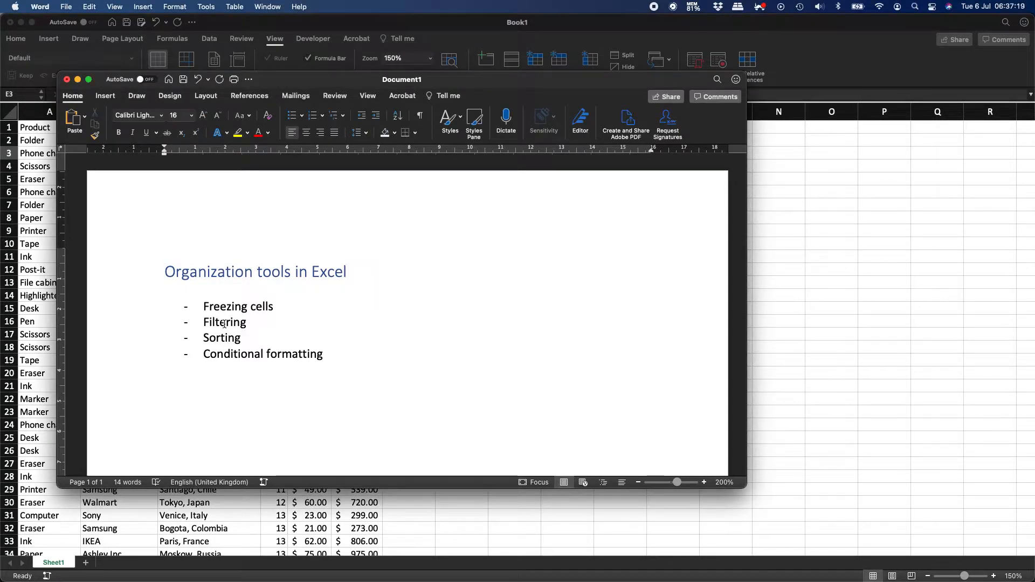
left_click(328, 361)
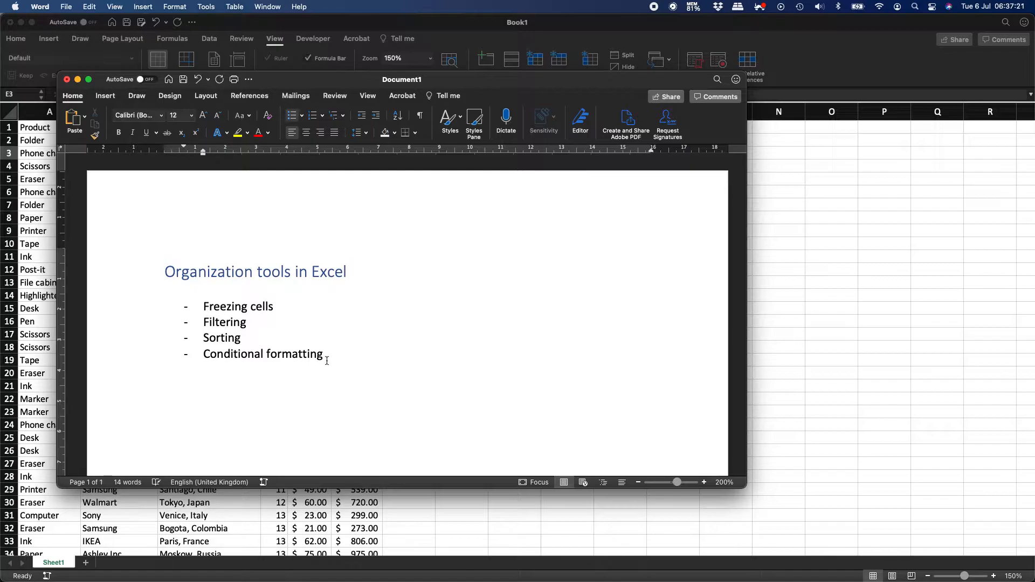
left_click(19, 39)
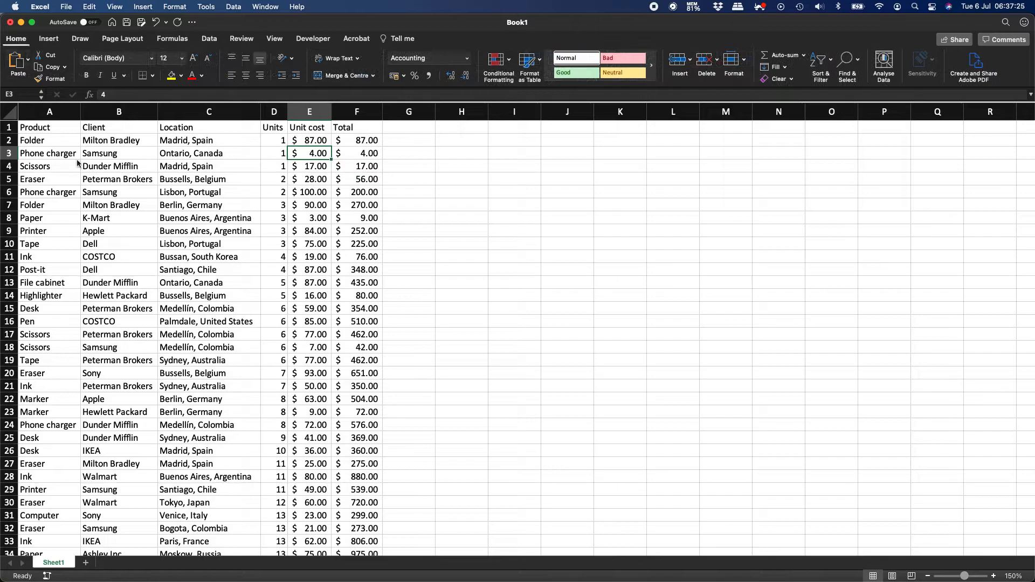
Select cell A1 and bring up the View tab's freeze options.
left_click(44, 129)
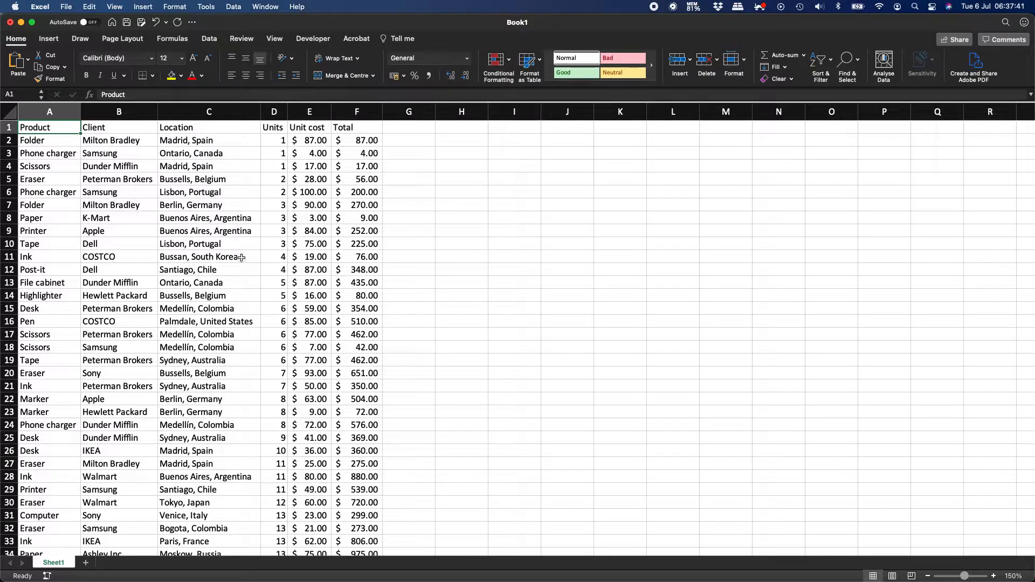
left_click(275, 38)
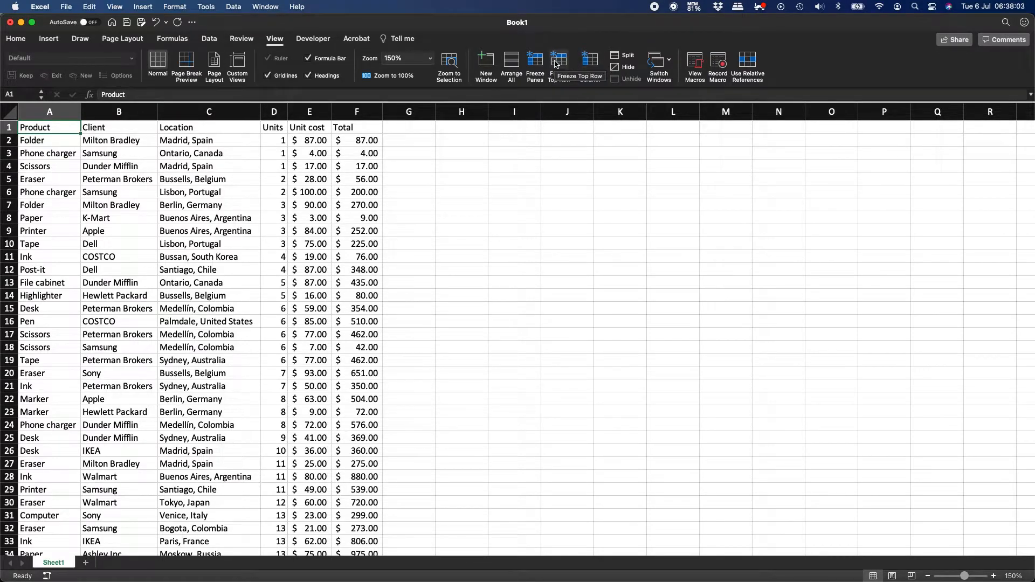
Freeze panes to pin rows 1–17 and columns A–I, scrolling around to test it.
left_click(536, 65)
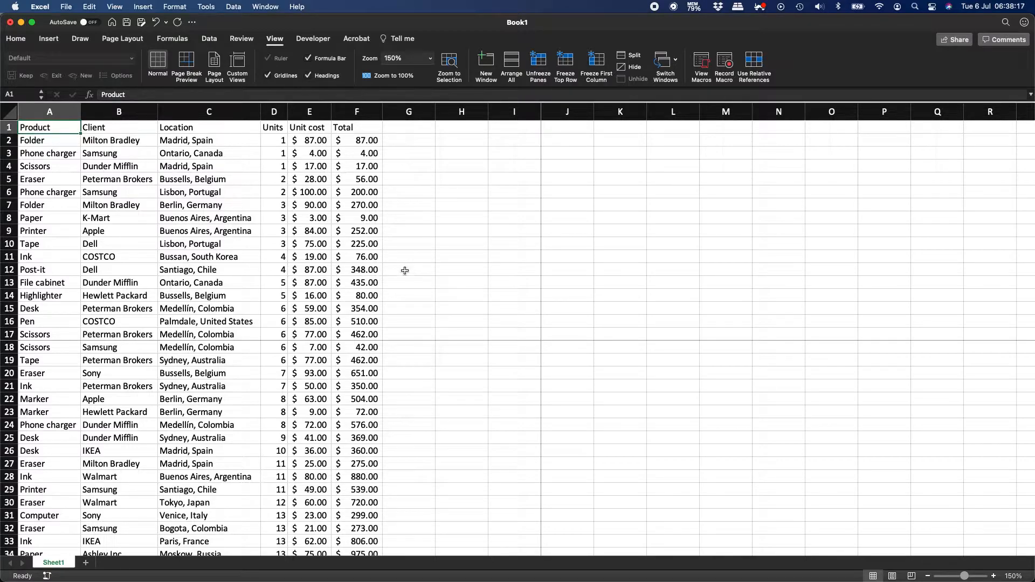
scroll(353, 445, "down", 10)
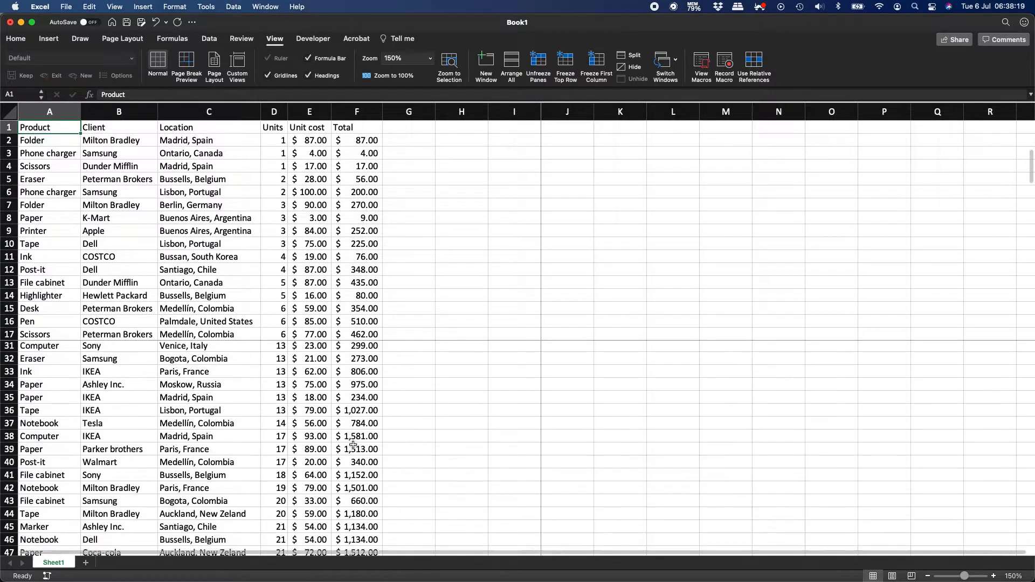
scroll(353, 445, "down", 3)
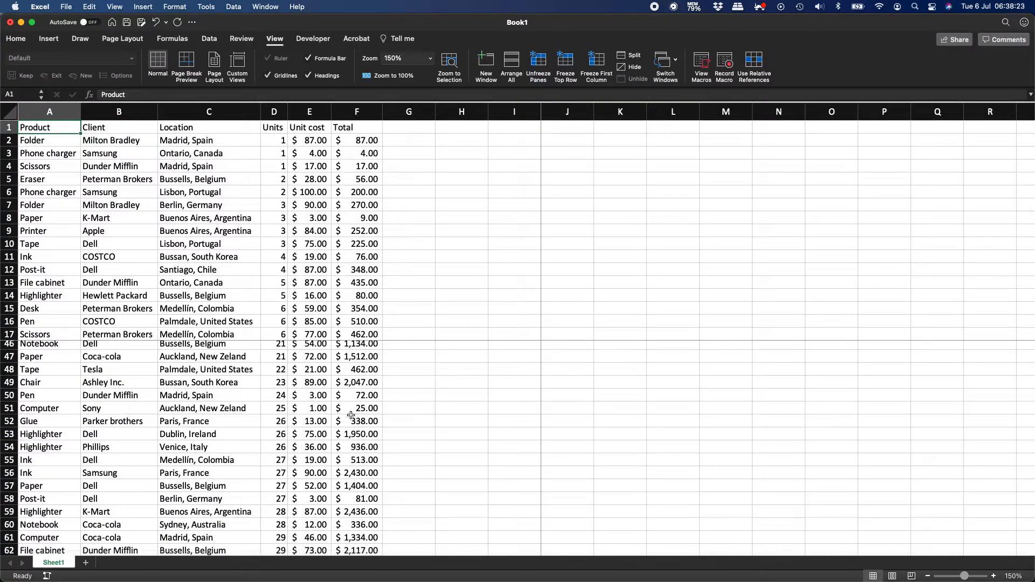
scroll(351, 416, "up", 12)
scroll(594, 420, "right", 8)
scroll(594, 420, "down", 7)
scroll(594, 420, "down", 20)
scroll(594, 420, "right", 8)
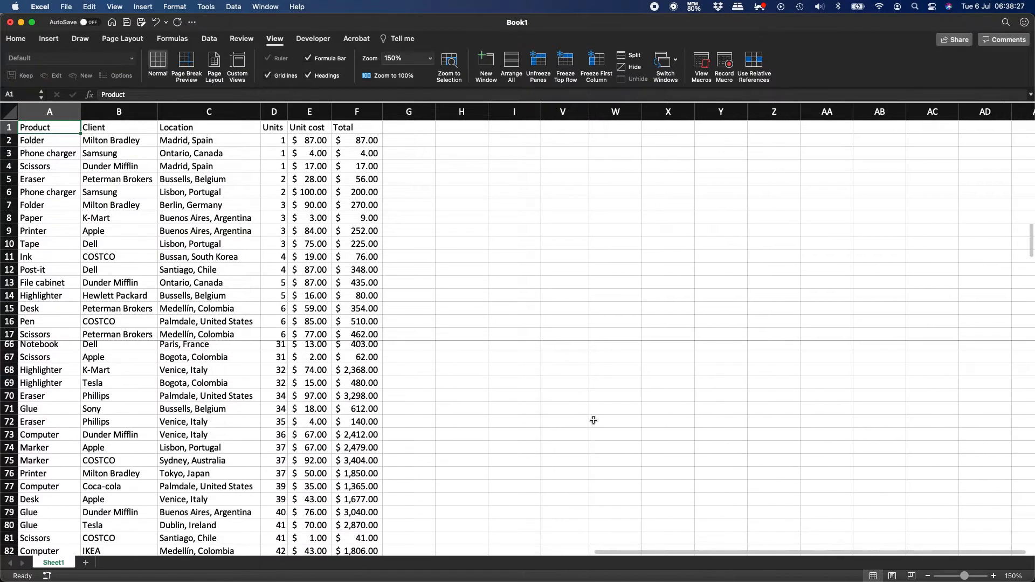
scroll(594, 420, "left", 16)
scroll(594, 420, "up", 20)
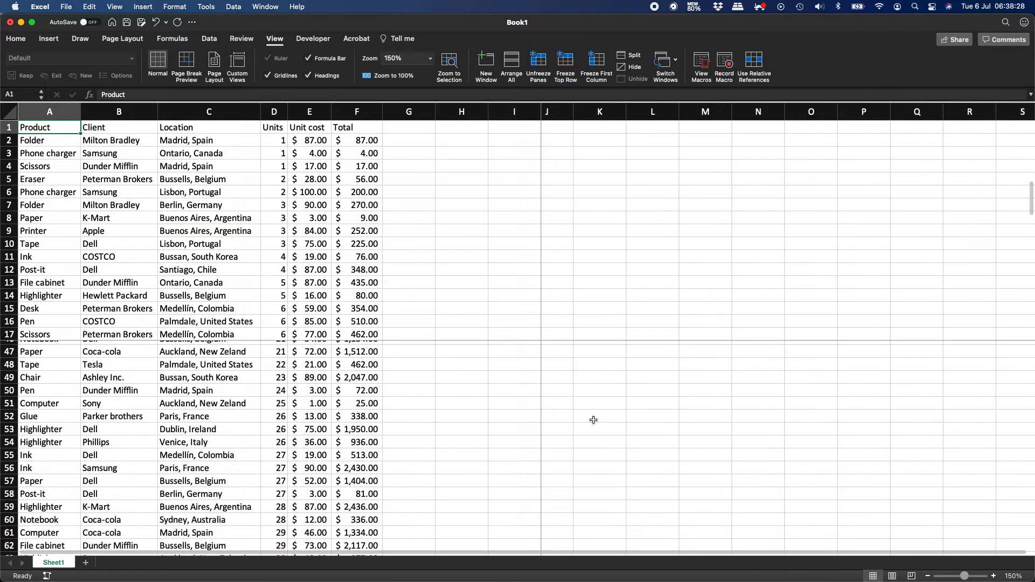
scroll(407, 417, "down", 7)
scroll(407, 418, "up", 7)
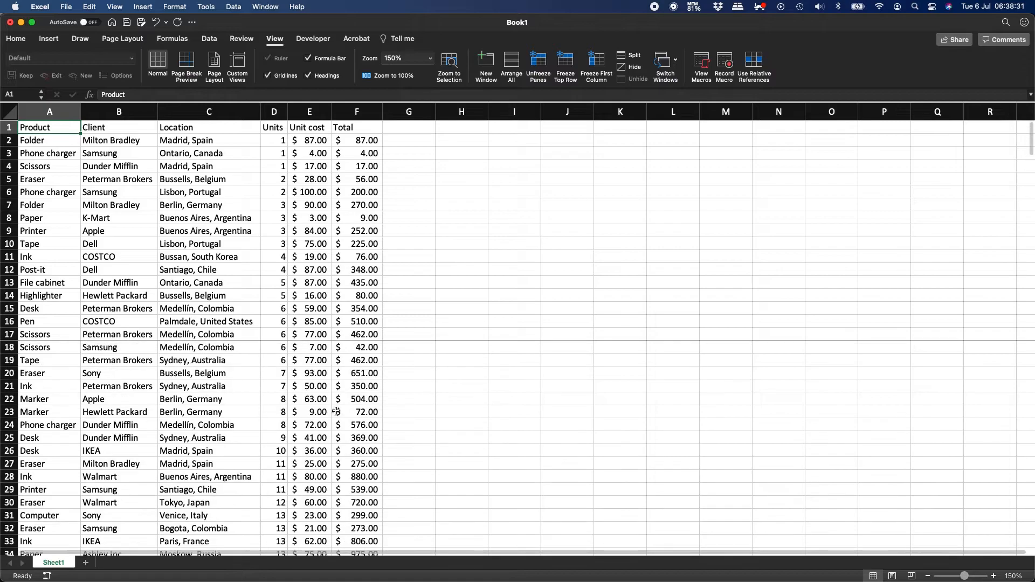
Unfreeze, re-freeze at cell B2, and scroll to confirm row 1 and column A stay fixed.
left_click(538, 63)
left_click(118, 141)
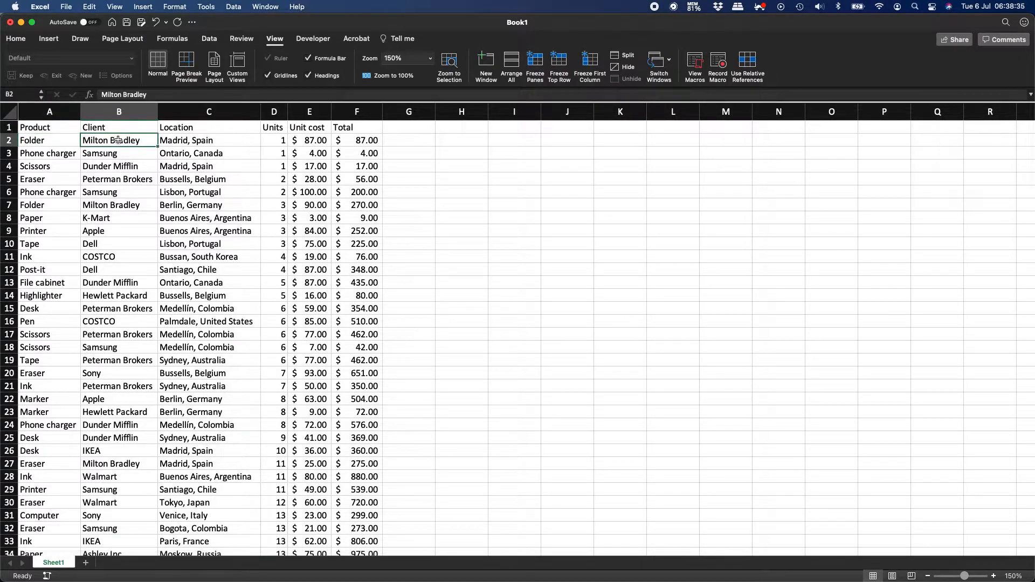
left_click(541, 64)
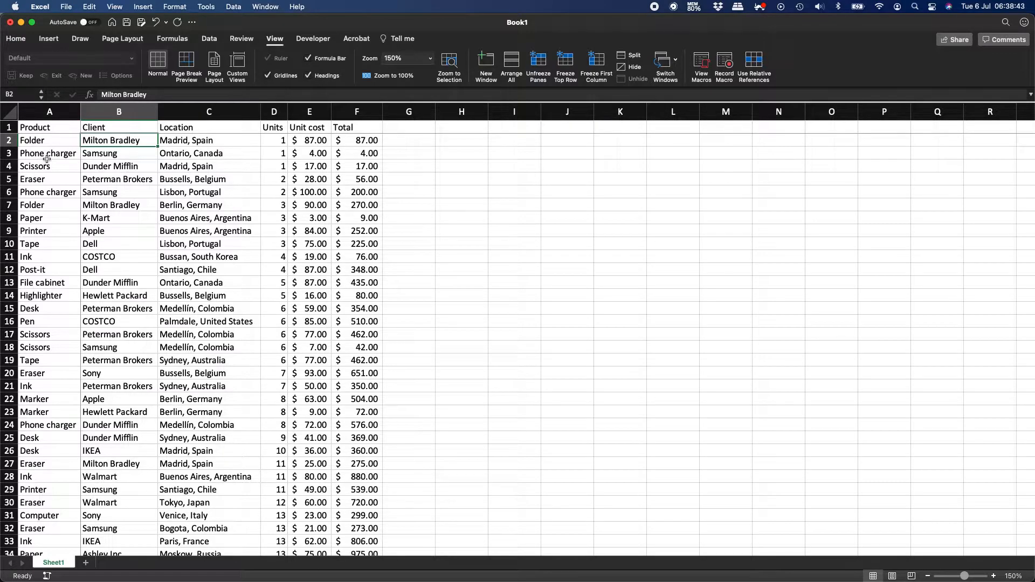
scroll(124, 173, "down", 6)
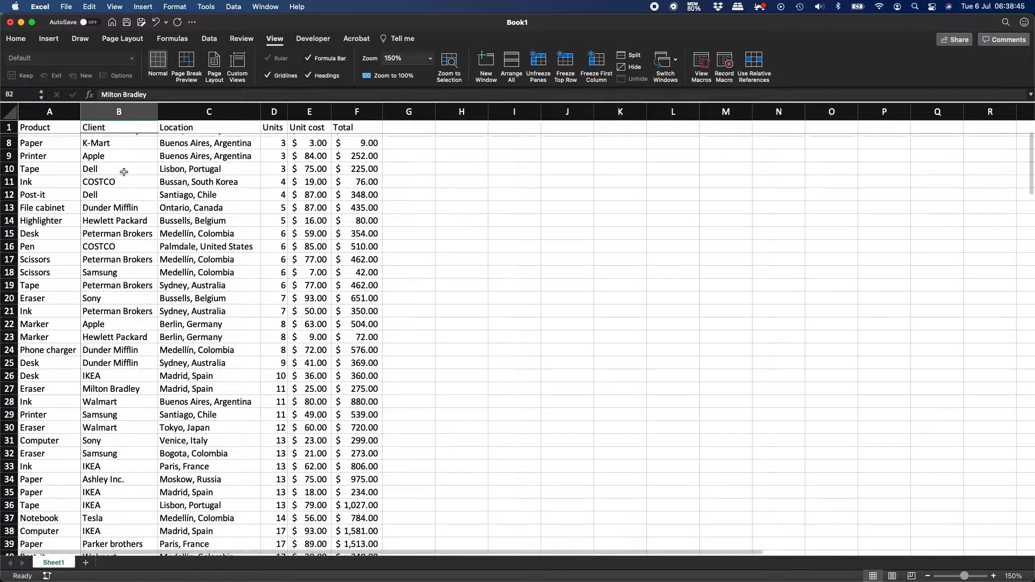
scroll(124, 172, "down", 4)
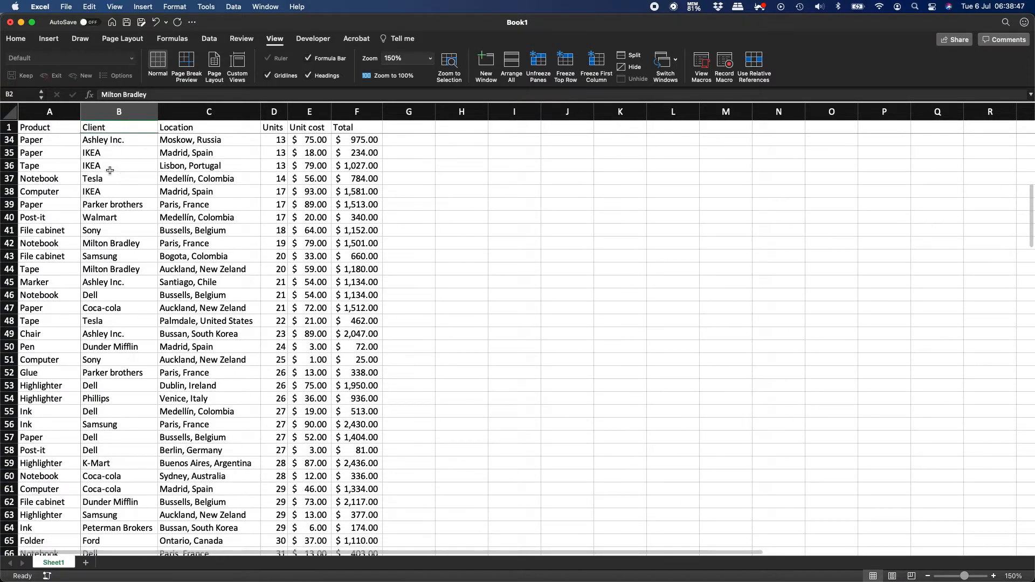
scroll(117, 169, "right", 10)
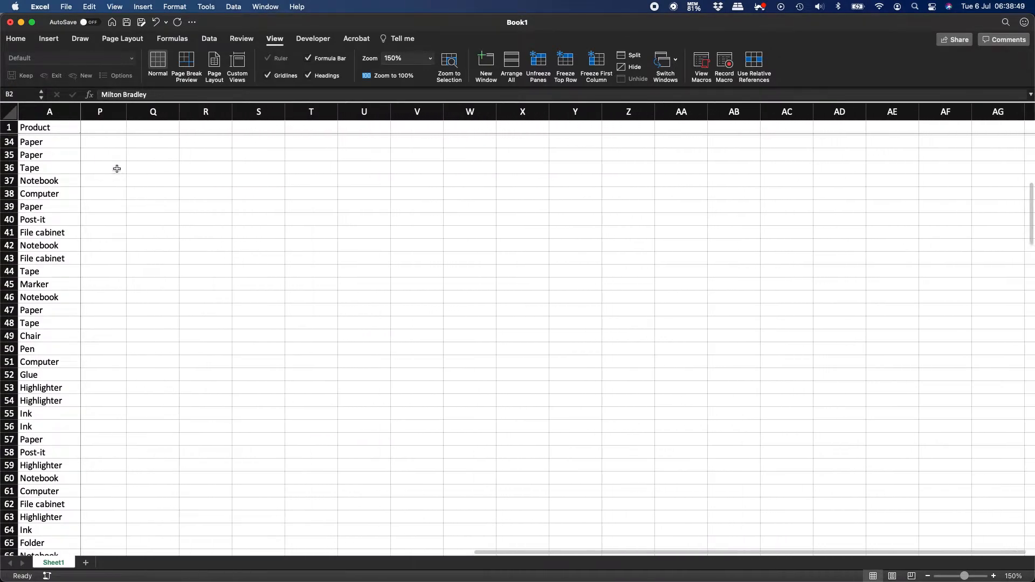
scroll(188, 268, "right", 5)
scroll(188, 269, "left", 15)
scroll(189, 269, "up", 10)
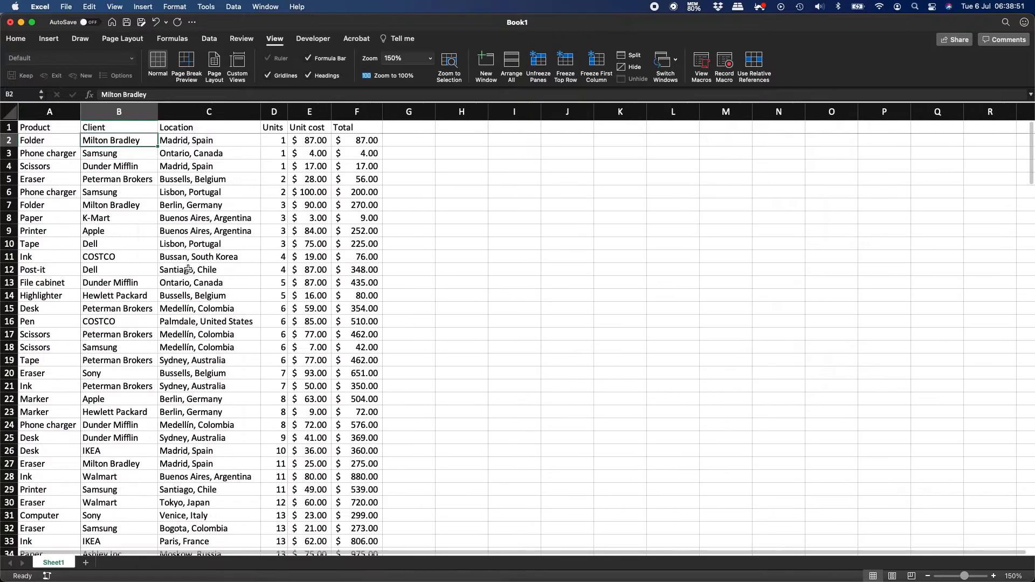
scroll(188, 268, "right", 20)
scroll(188, 269, "down", 15)
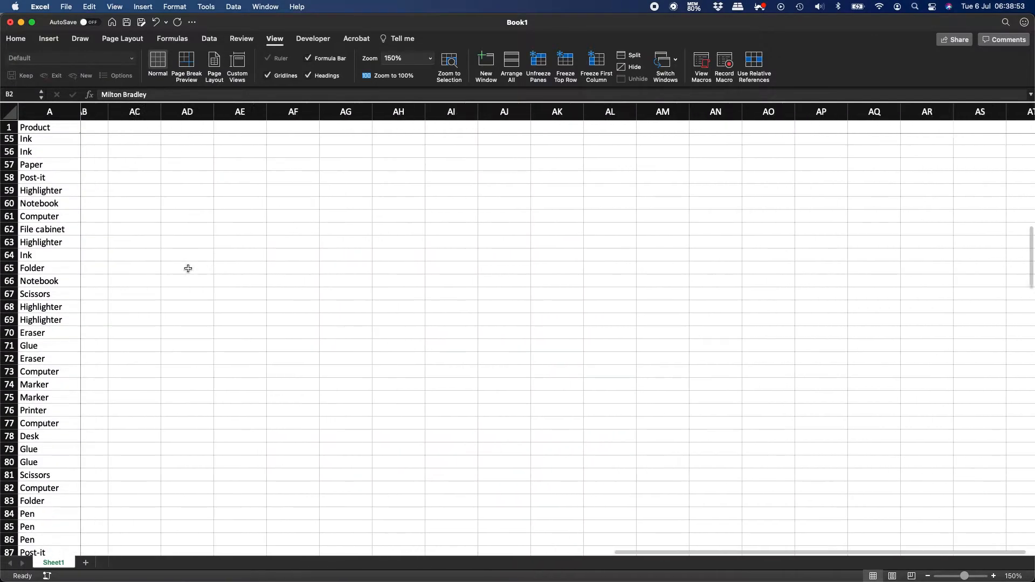
scroll(188, 268, "right", 10)
scroll(188, 269, "left", 20)
scroll(188, 269, "up", 15)
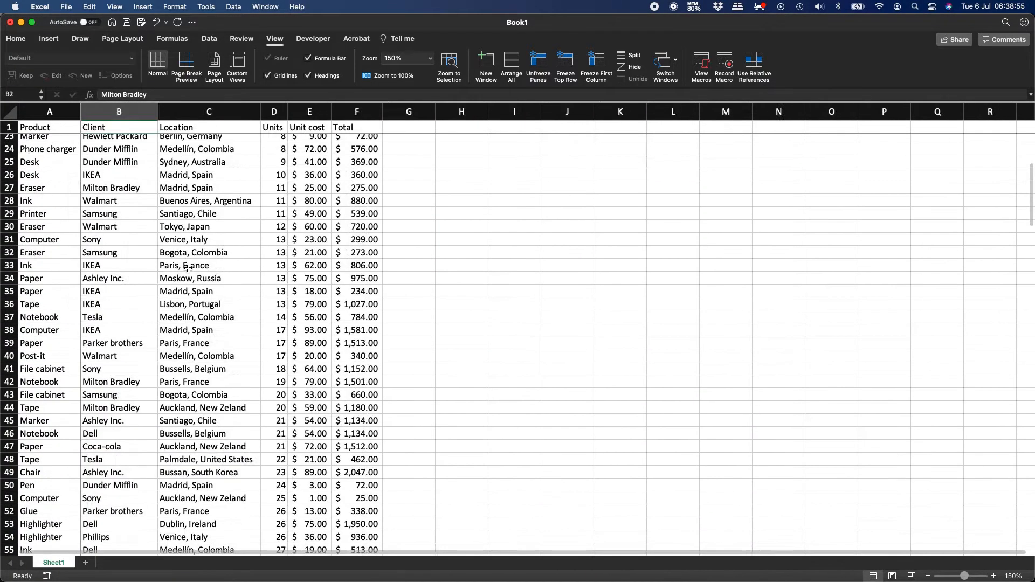
scroll(188, 269, "down", 11)
scroll(237, 221, "up", 8)
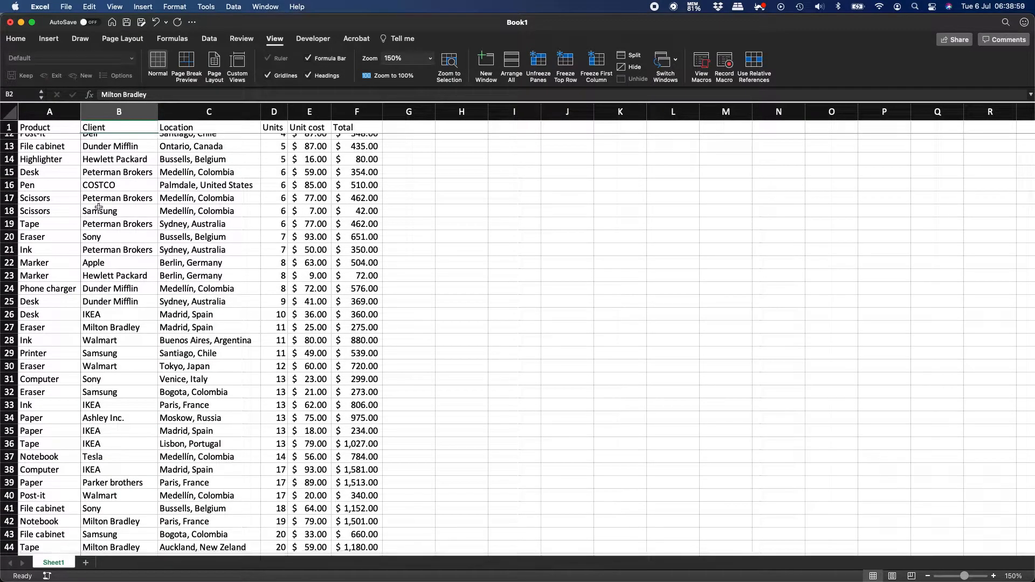
scroll(37, 205, "down", 13)
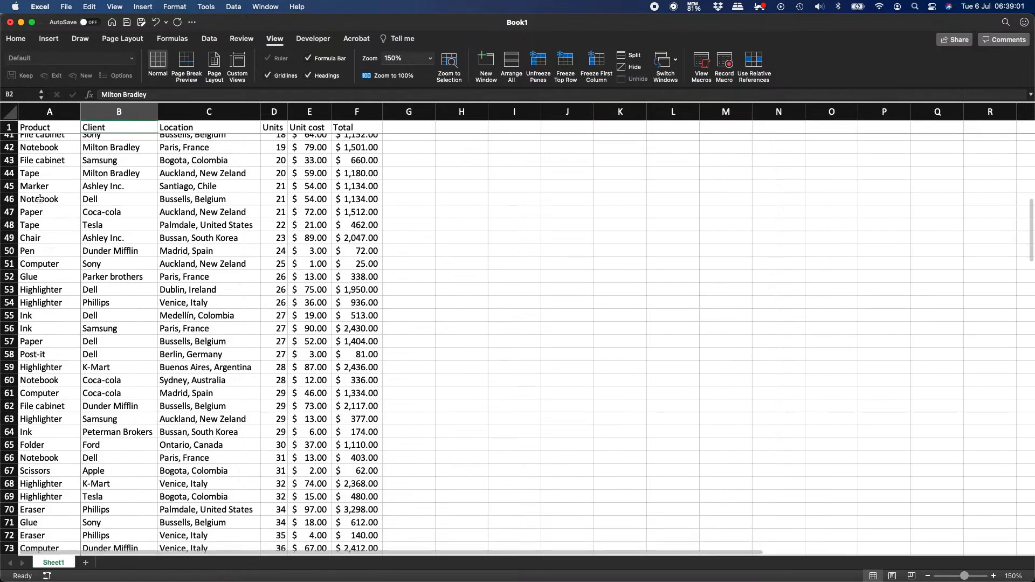
scroll(40, 200, "up", 17)
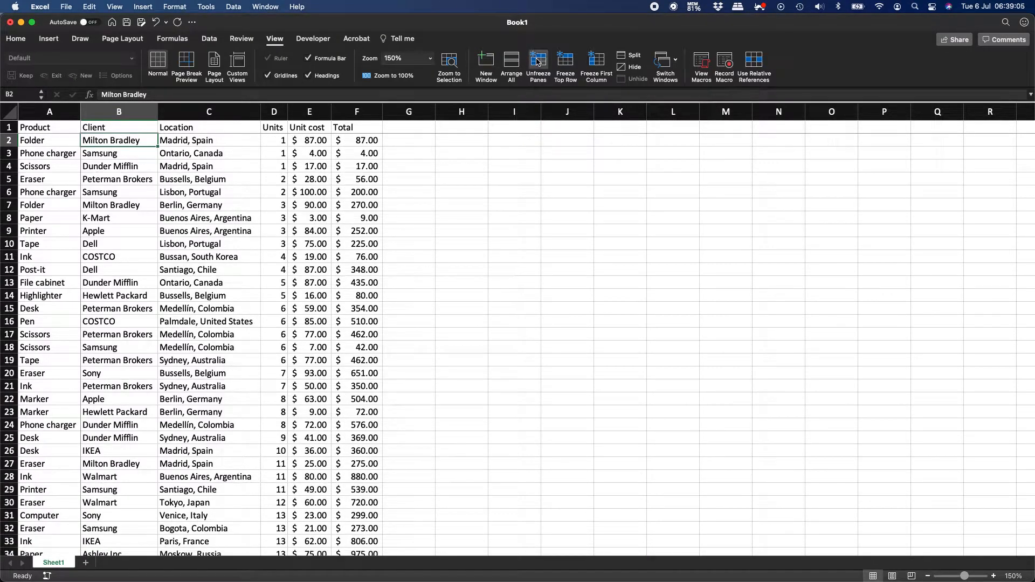
Remove the B2 freeze and freeze only the top header row, scrolling to test.
left_click(531, 78)
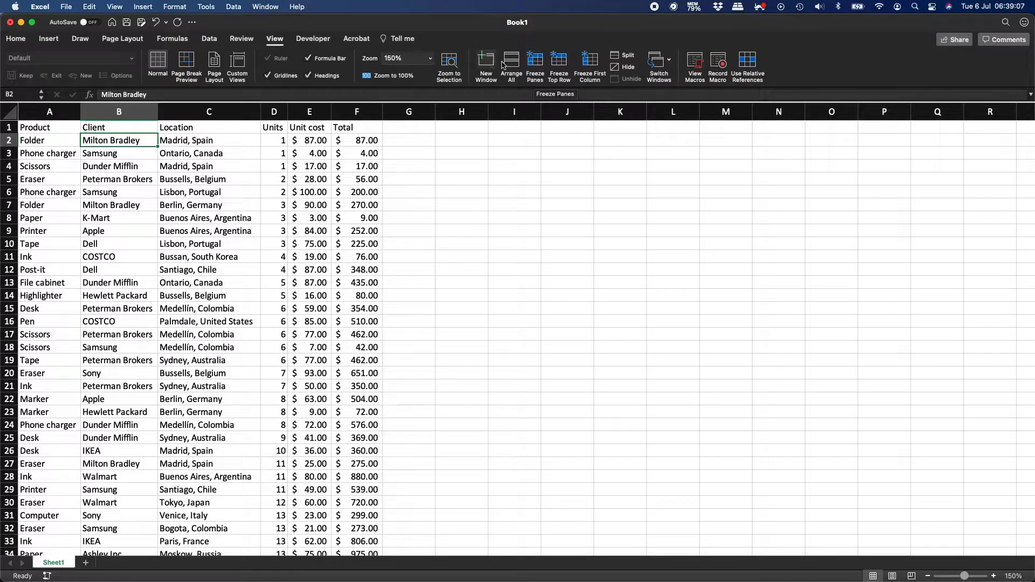
left_click(89, 247)
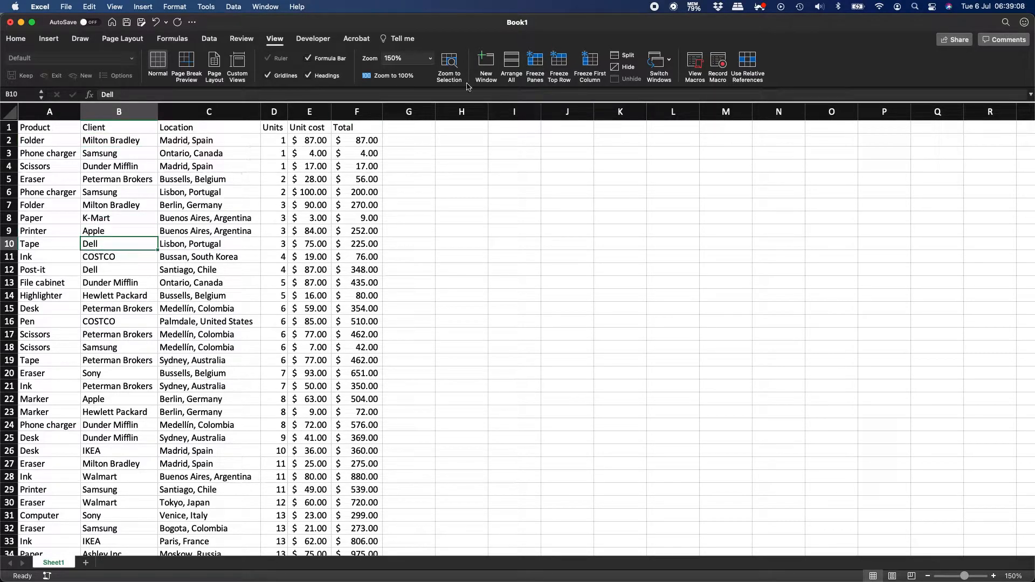
left_click(563, 64)
scroll(187, 210, "down", 10)
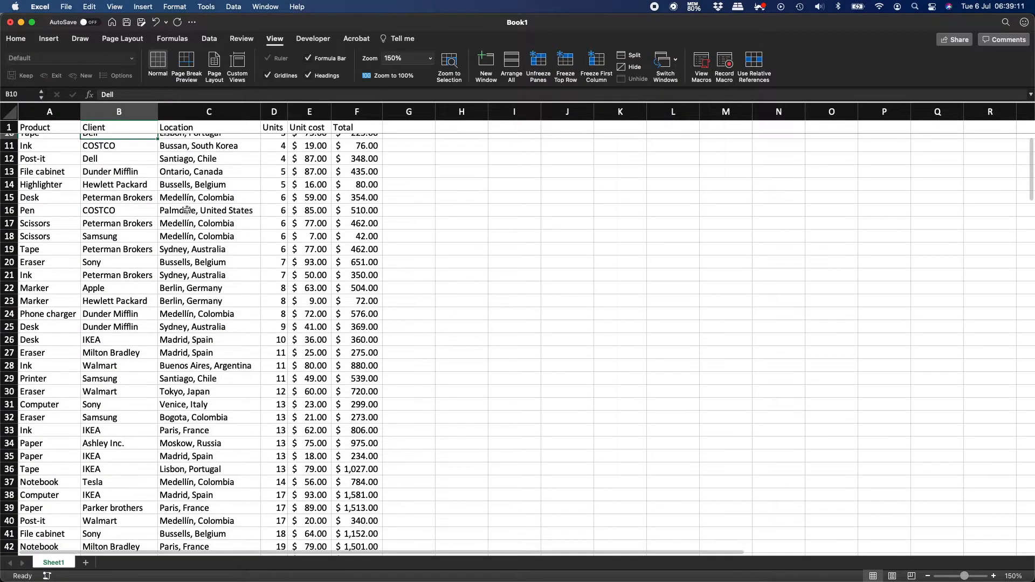
scroll(187, 210, "up", 10)
scroll(187, 209, "left", 1)
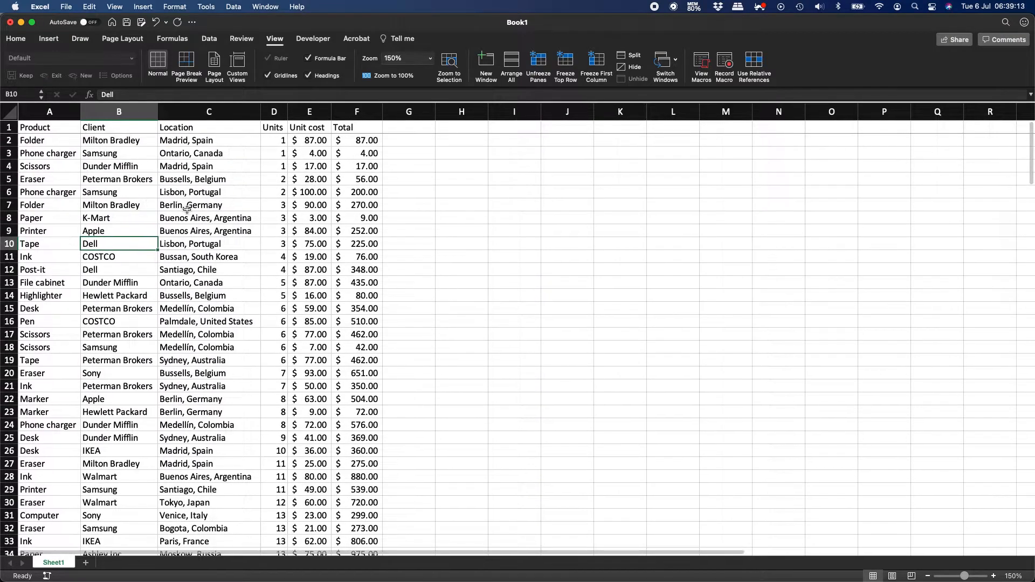
Freeze only the Product column, test scrolling, then unfreeze and select cell A2.
left_click(596, 63)
scroll(243, 220, "right", 8)
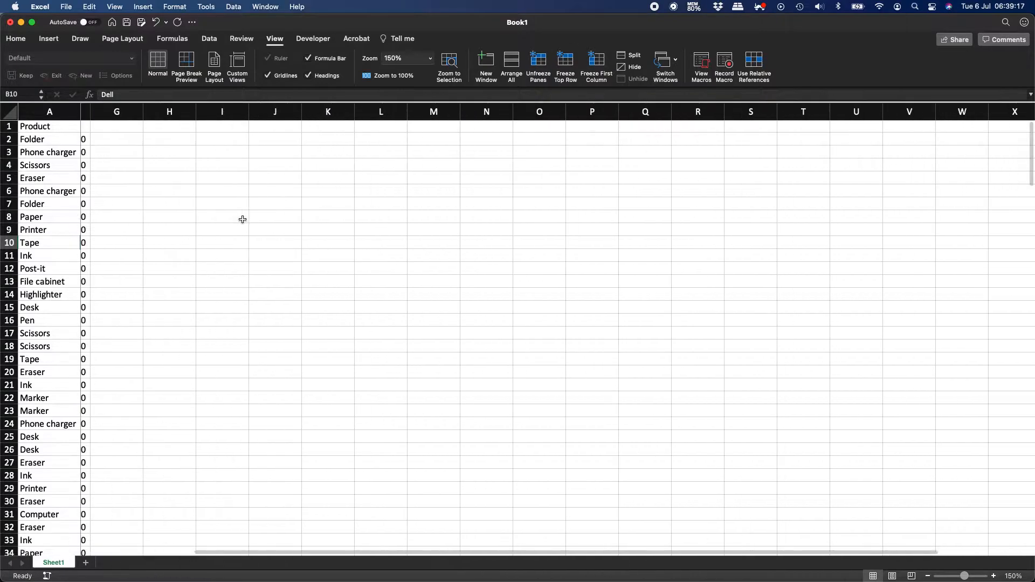
scroll(243, 219, "right", 1)
scroll(243, 220, "down", 15)
scroll(243, 219, "left", 8)
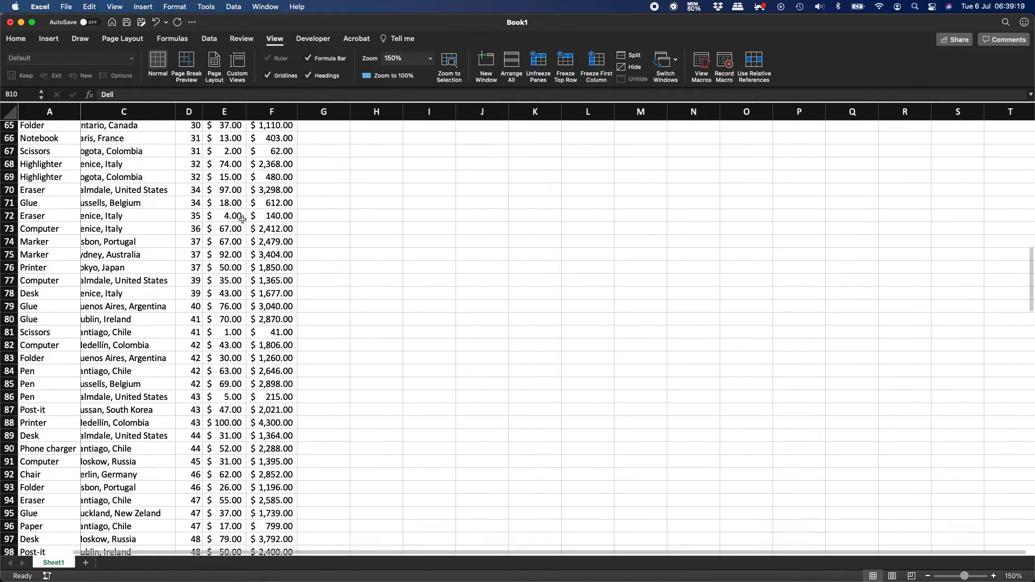
scroll(243, 220, "up", 15)
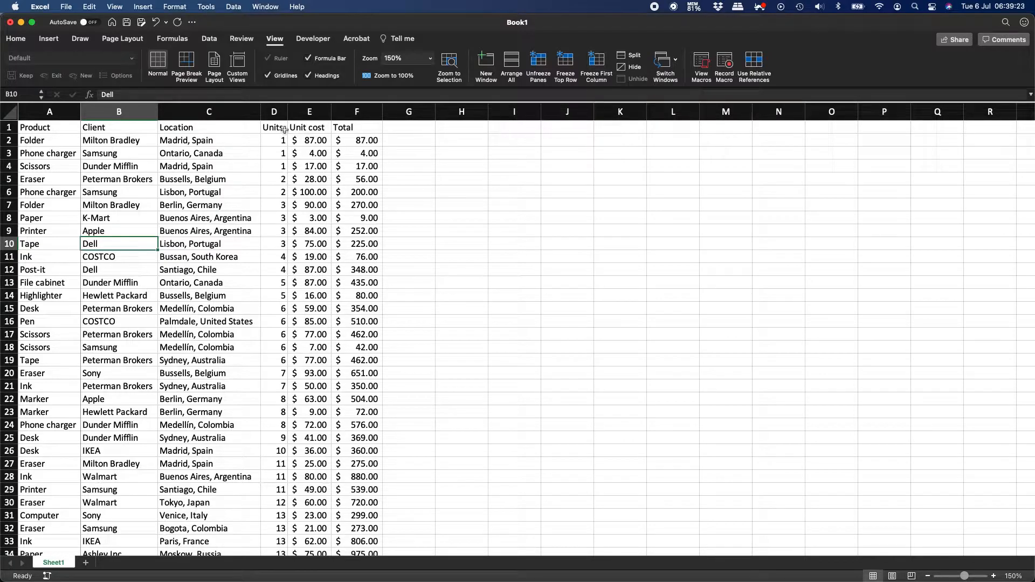
left_click(539, 63)
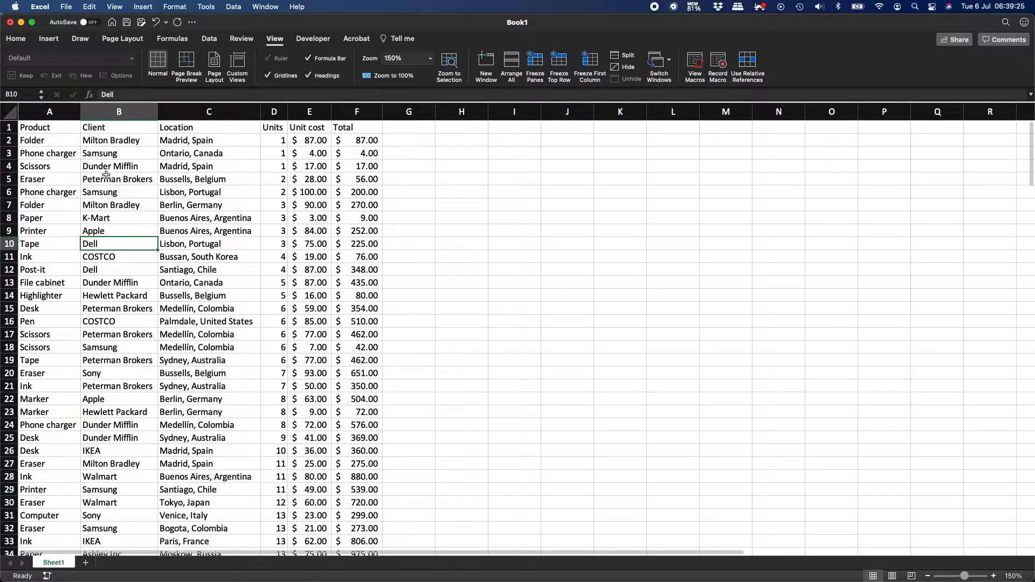
left_click(67, 139)
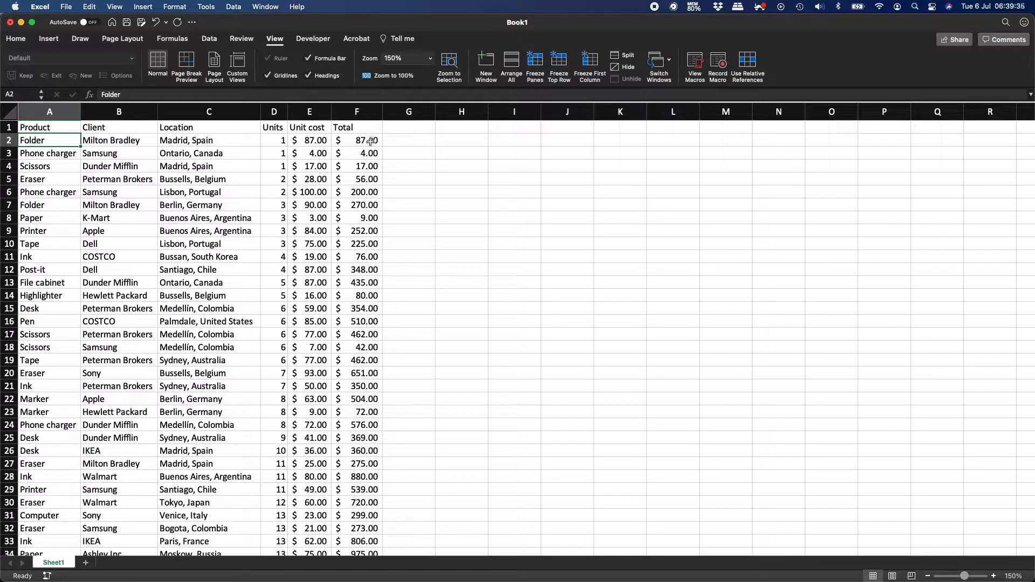
Freeze panes at cell B2 to pin the header row and Product column.
left_click(244, 216)
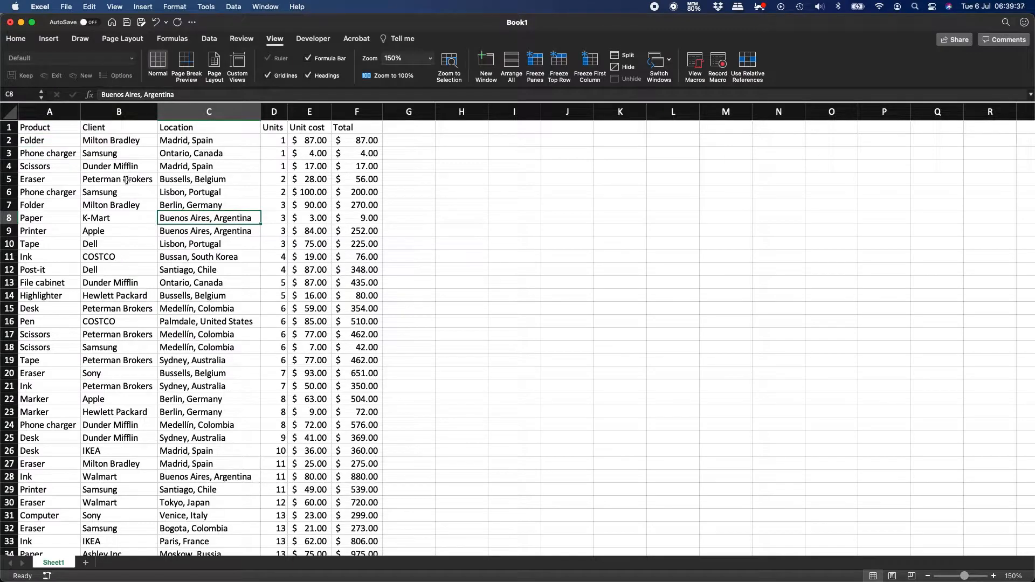
left_click(92, 141)
left_click(536, 66)
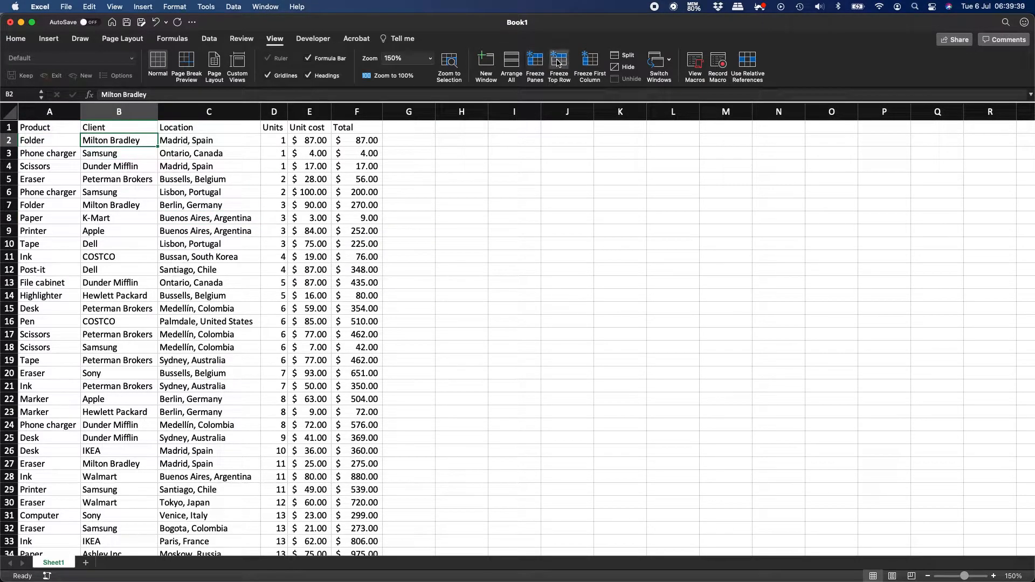
Scroll through the sales rows to verify the freeze, then switch to the Word notes.
scroll(191, 183, "down", 3)
scroll(191, 184, "up", 3)
scroll(191, 184, "down", 3)
scroll(191, 184, "up", 2)
scroll(191, 184, "down", 1)
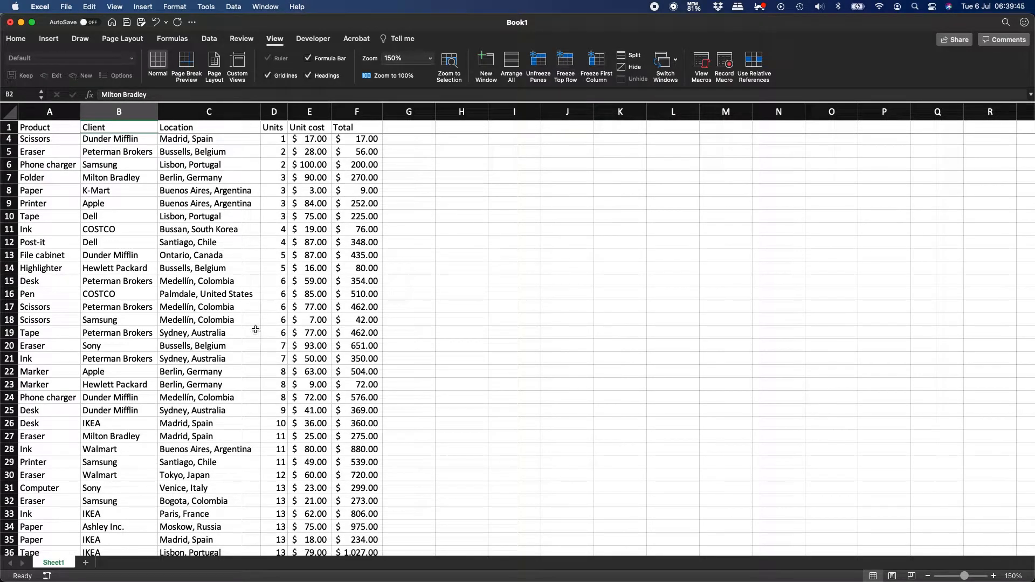
scroll(256, 329, "down", 20)
scroll(256, 330, "up", 20)
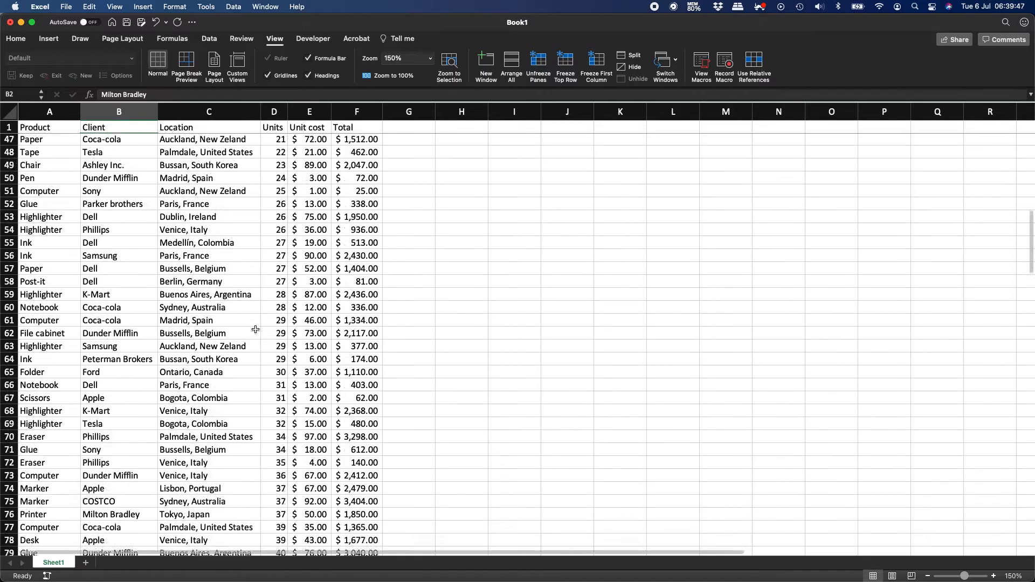
scroll(255, 330, "down", 20)
scroll(255, 330, "down", 20)
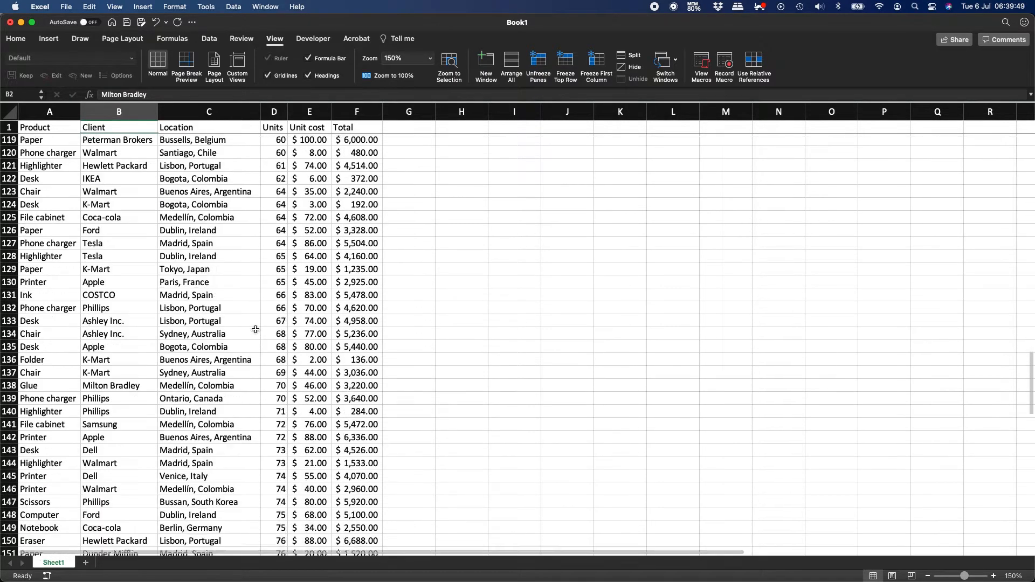
scroll(256, 330, "up", 20)
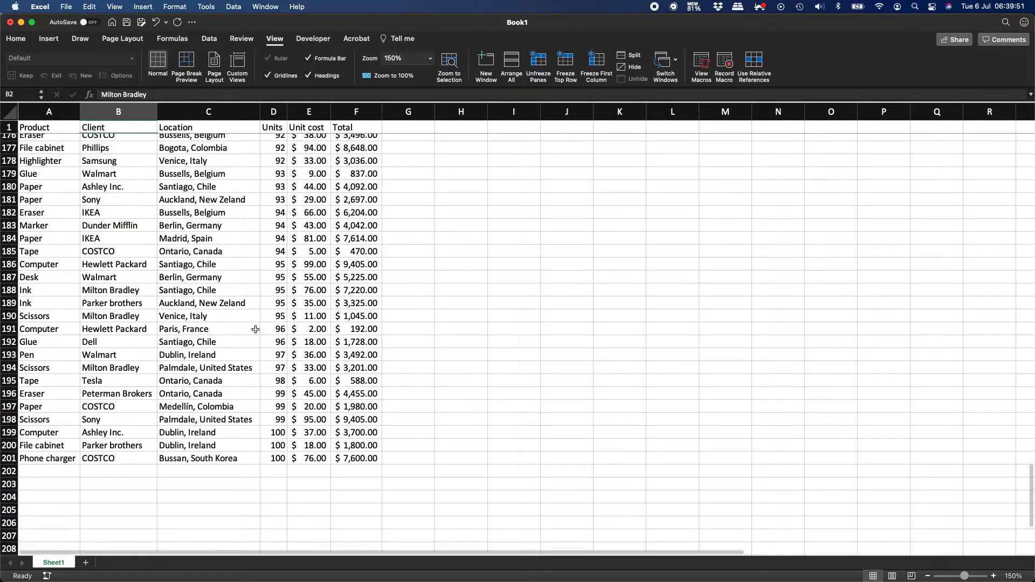
scroll(256, 330, "up", 5)
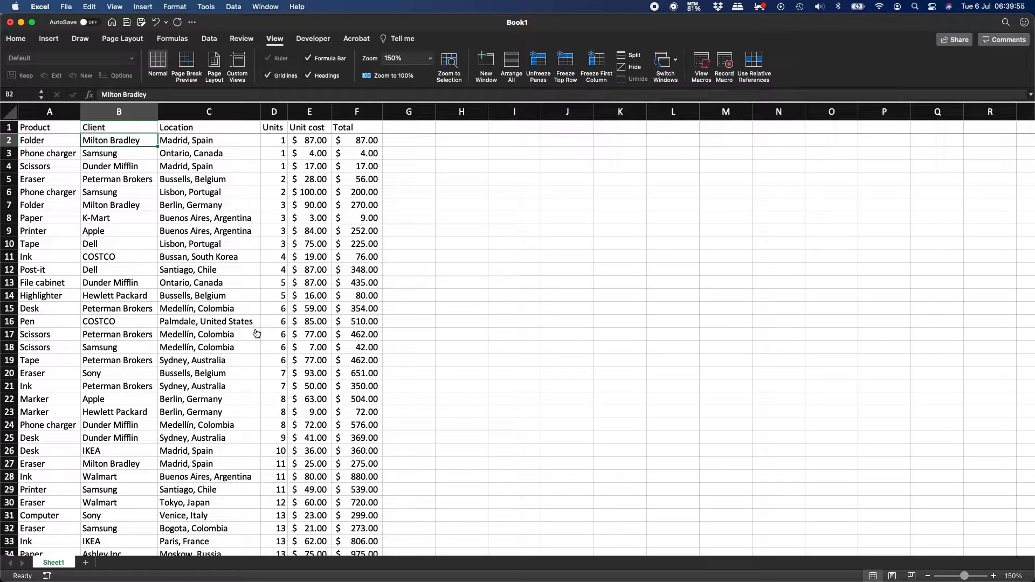
key("super+Tab")
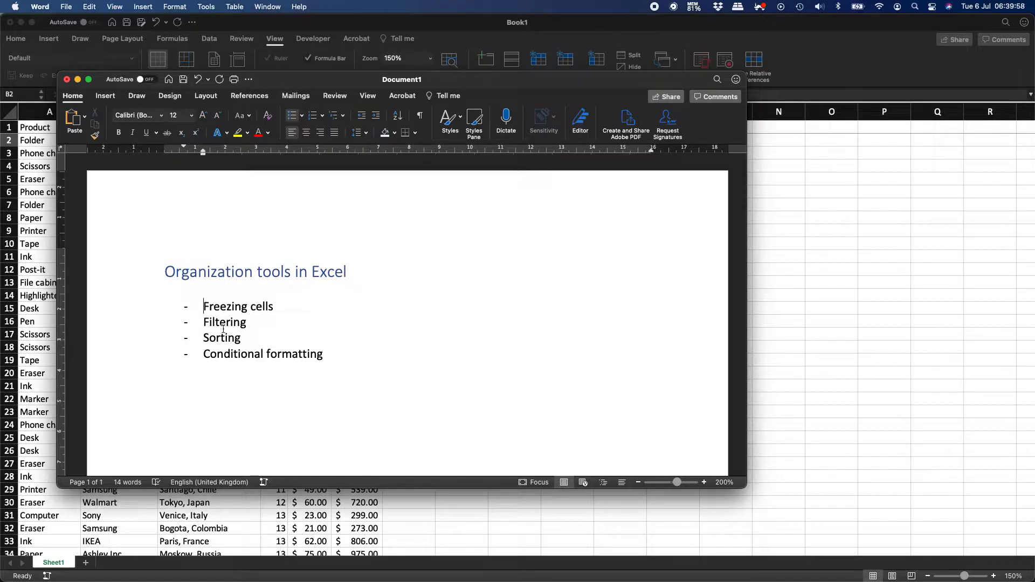
Place the cursor at the Filtering item in Word, then return to Excel's Book1.
left_click(203, 322)
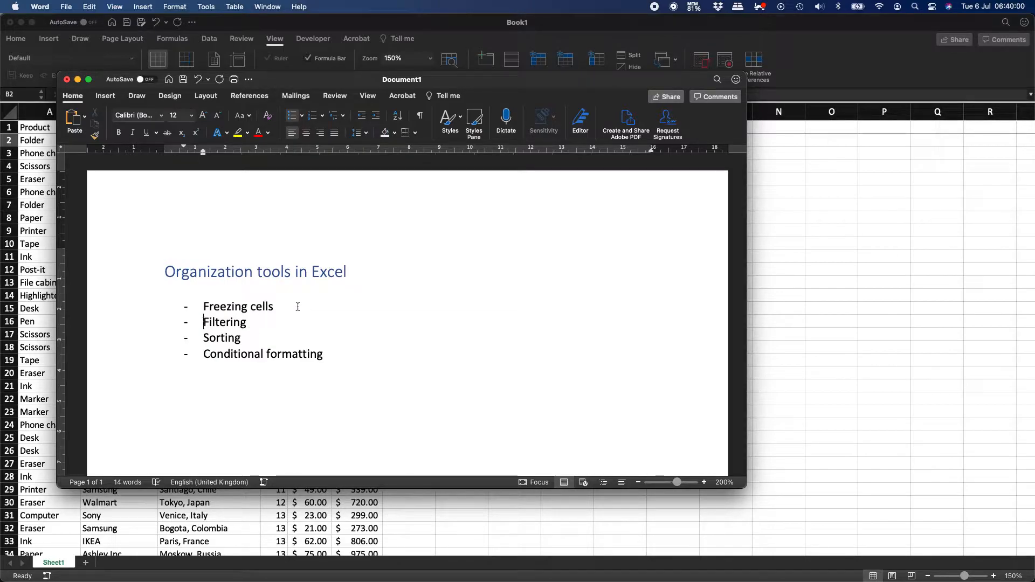
left_click(447, 24)
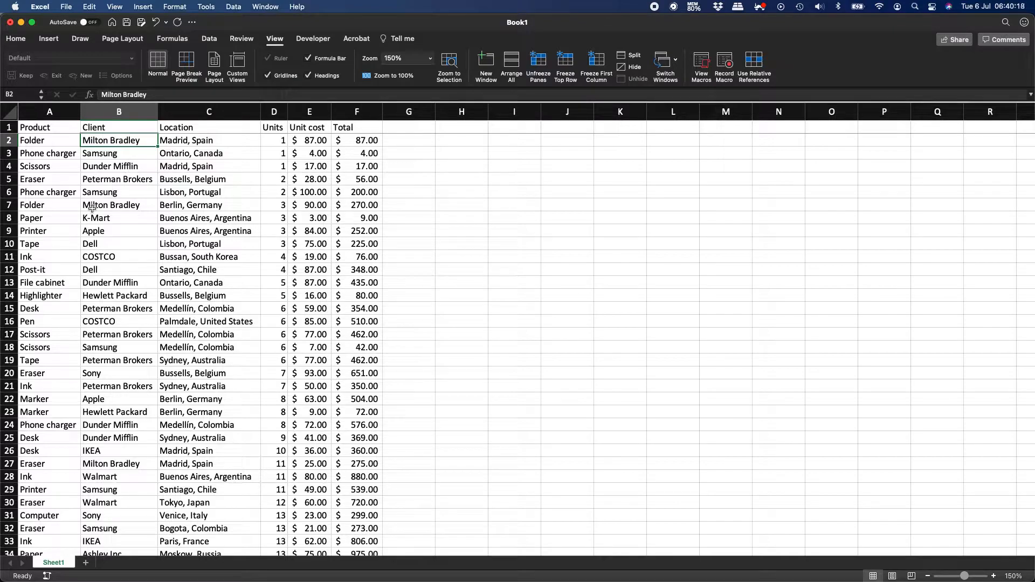
Select header cell A1 on the Data tab and zoom the sheet to 200%.
left_click(37, 129)
left_click(210, 42)
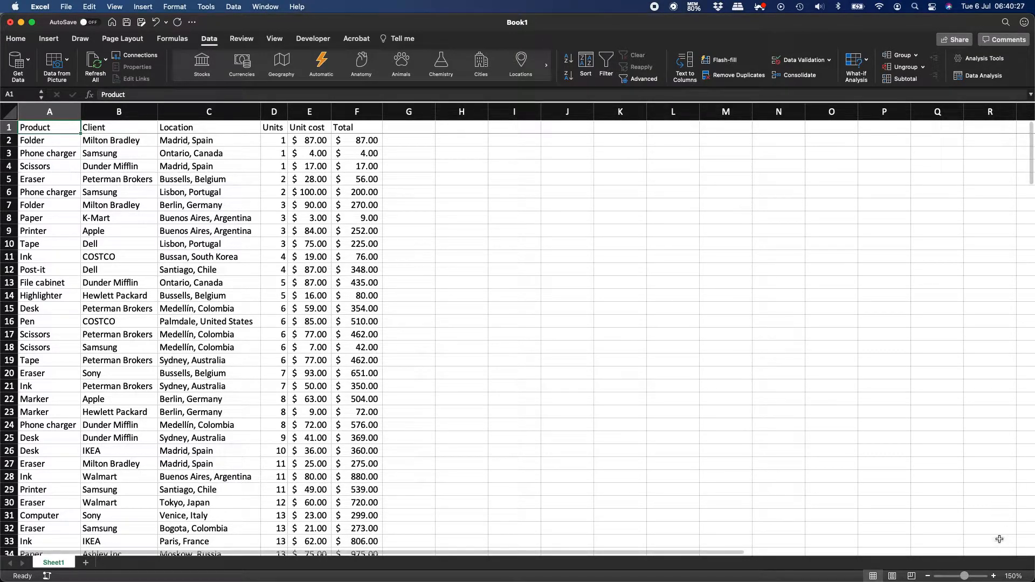
left_click(1012, 576)
left_click(499, 154)
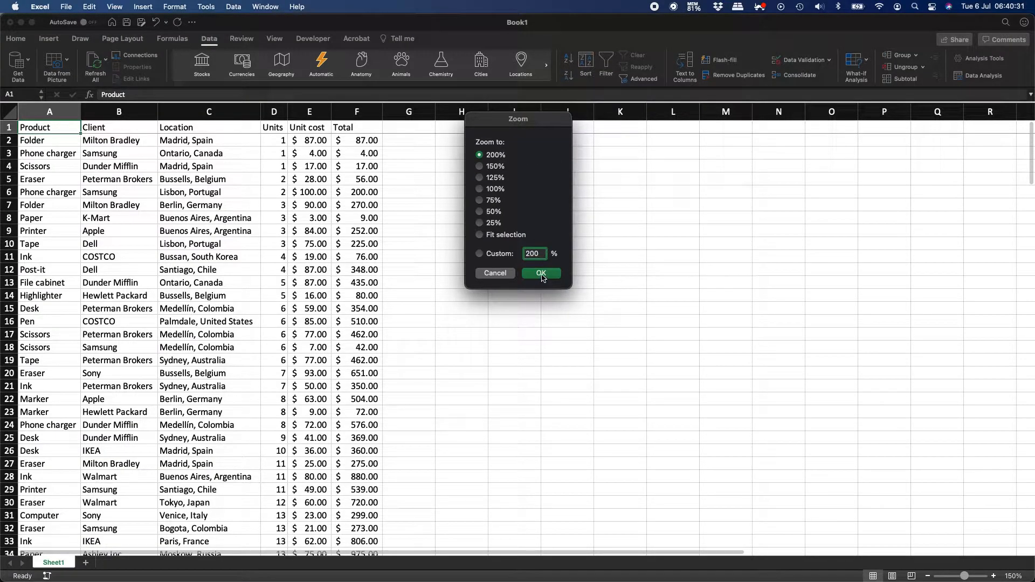
left_click(542, 274)
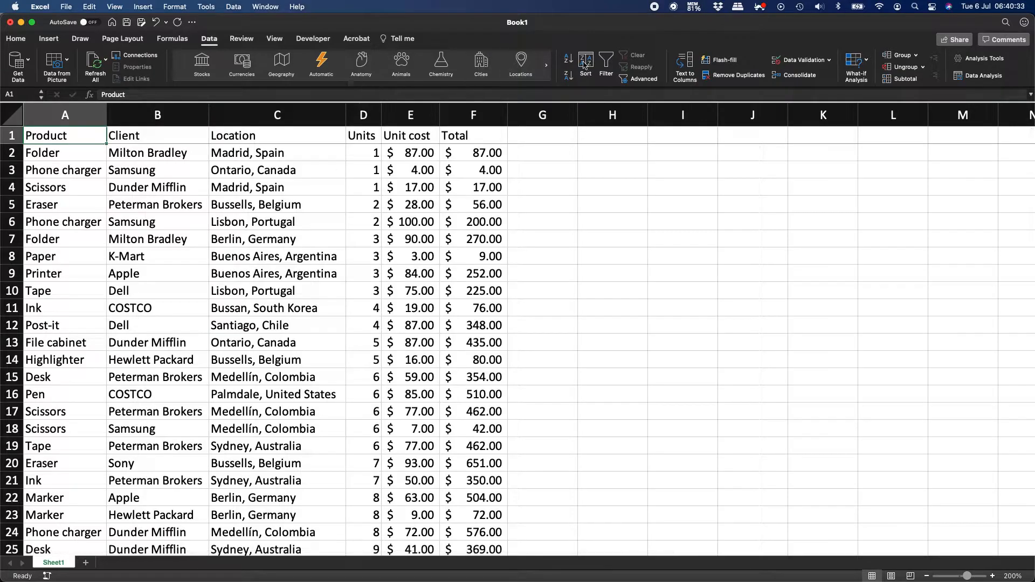
Add filter dropdowns to the headers, autofit all column widths, and open the Product filter list.
left_click(606, 63)
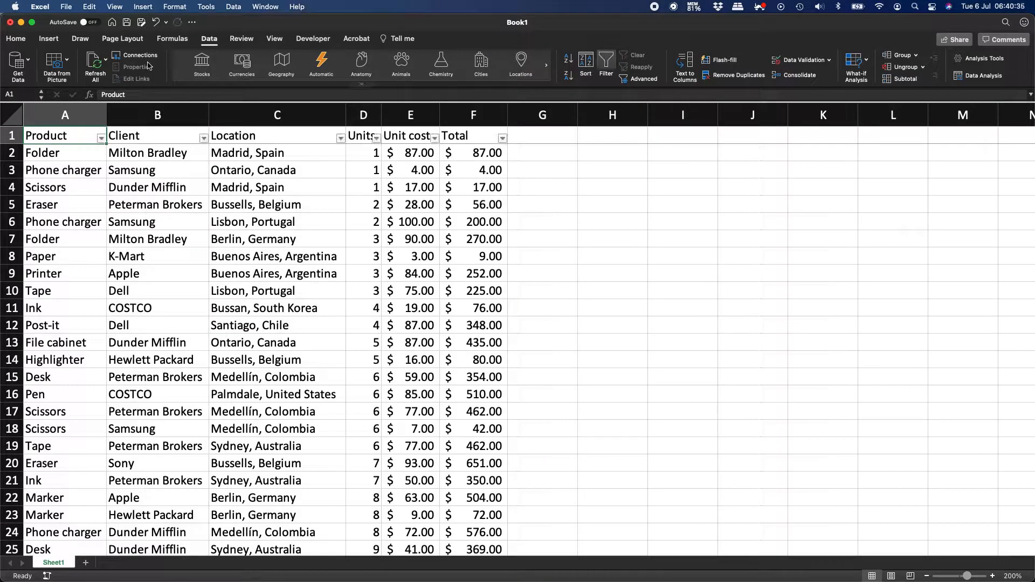
left_click(10, 115)
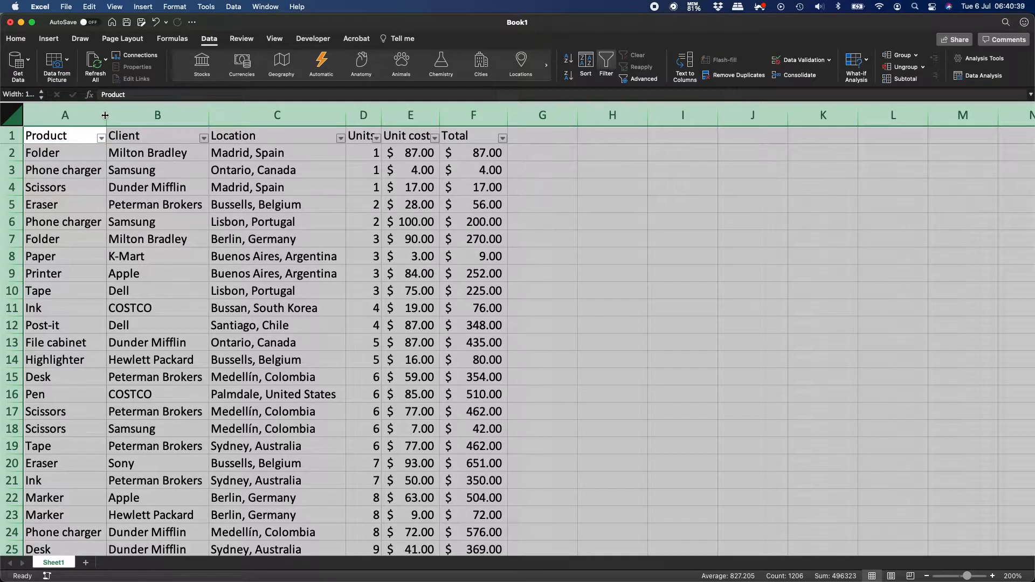
double_click(104, 115)
left_click(121, 137)
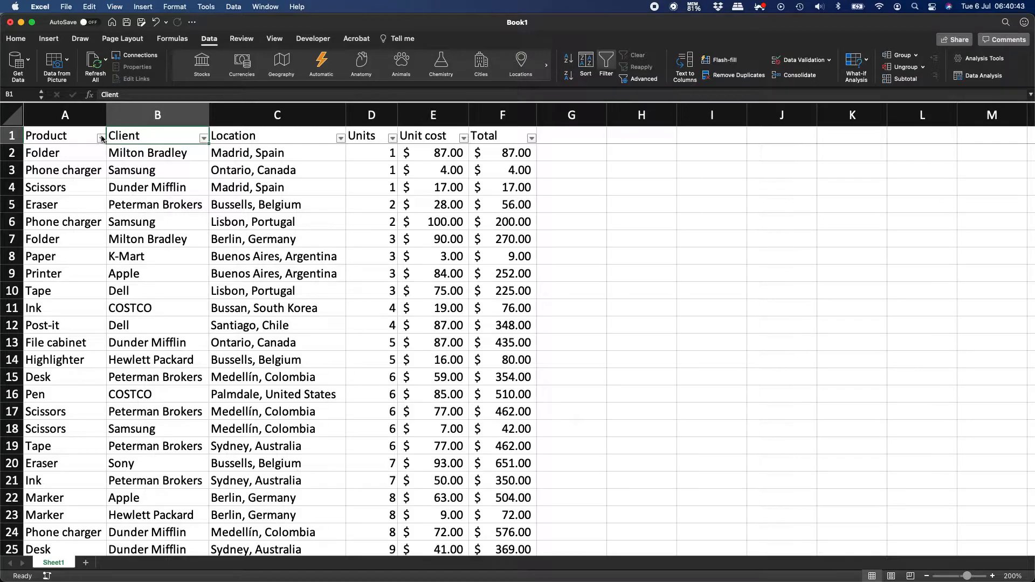
left_click(101, 138)
scroll(157, 307, "down", 3)
scroll(156, 307, "up", 5)
scroll(156, 307, "down", 4)
In the Product filter, untick (Select All) and tick only Paper, showing 15 of 200 records.
scroll(156, 309, "down", 2)
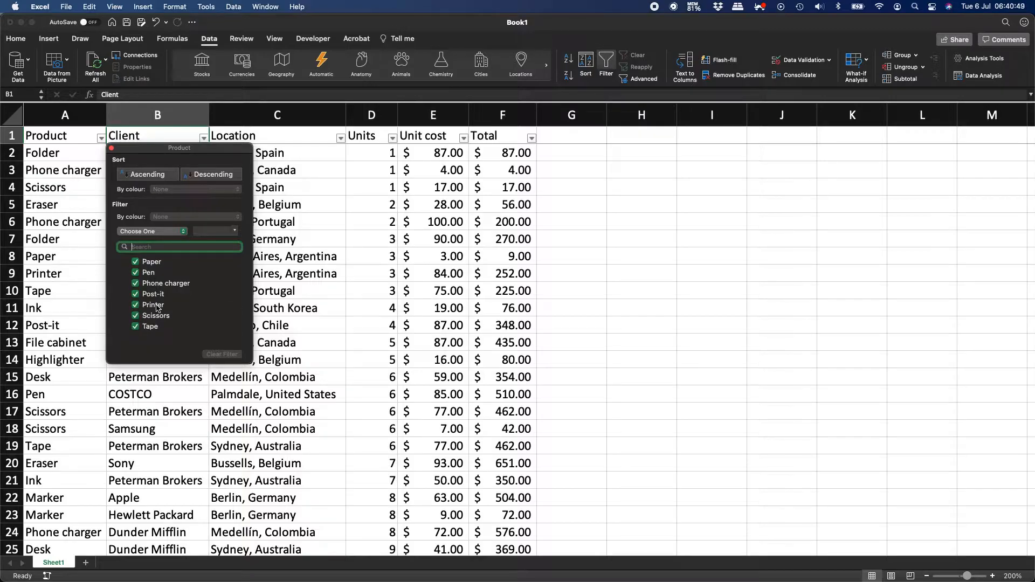
scroll(157, 308, "up", 5)
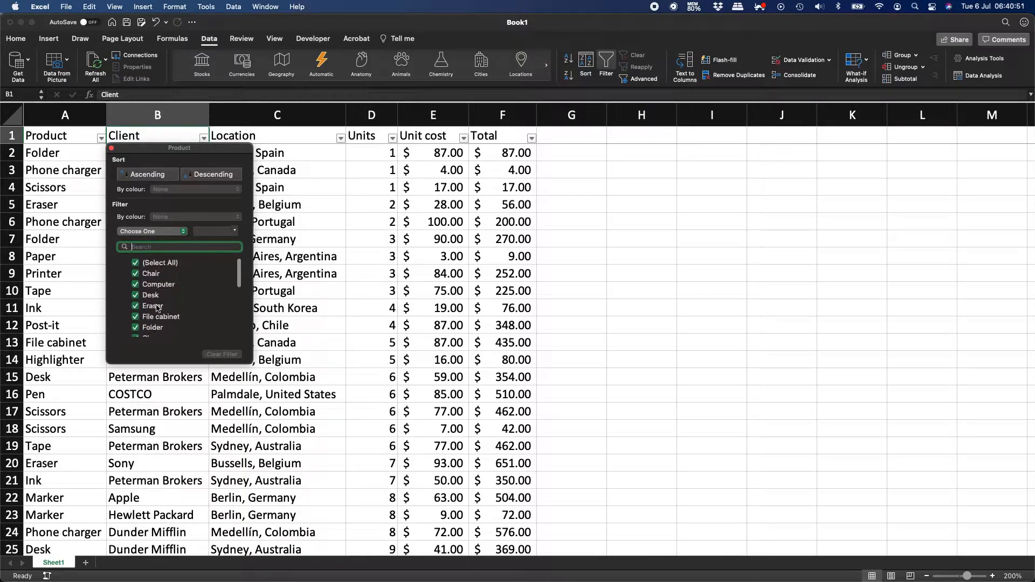
left_click(136, 268)
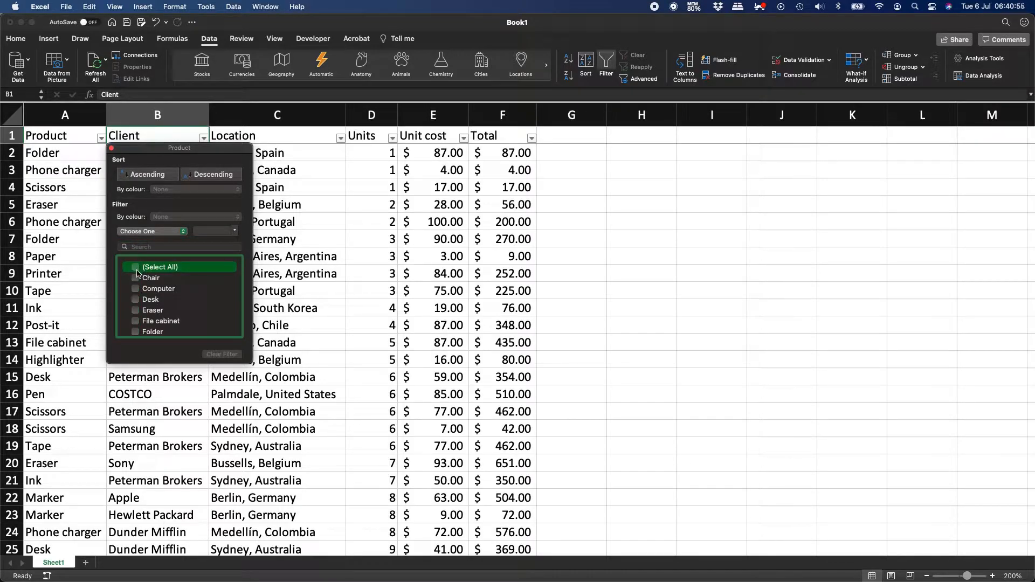
scroll(178, 305, "down", 5)
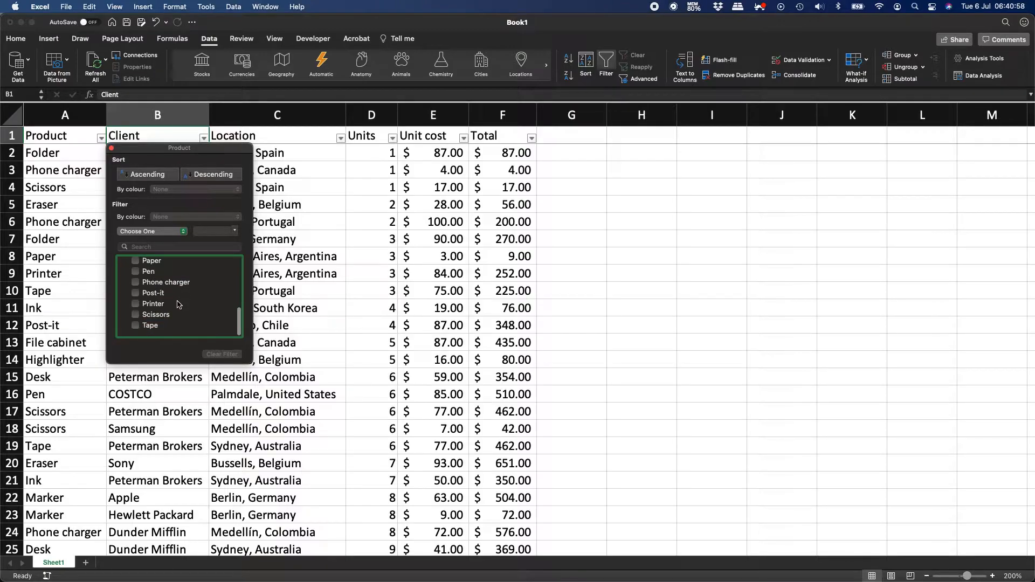
left_click(137, 264)
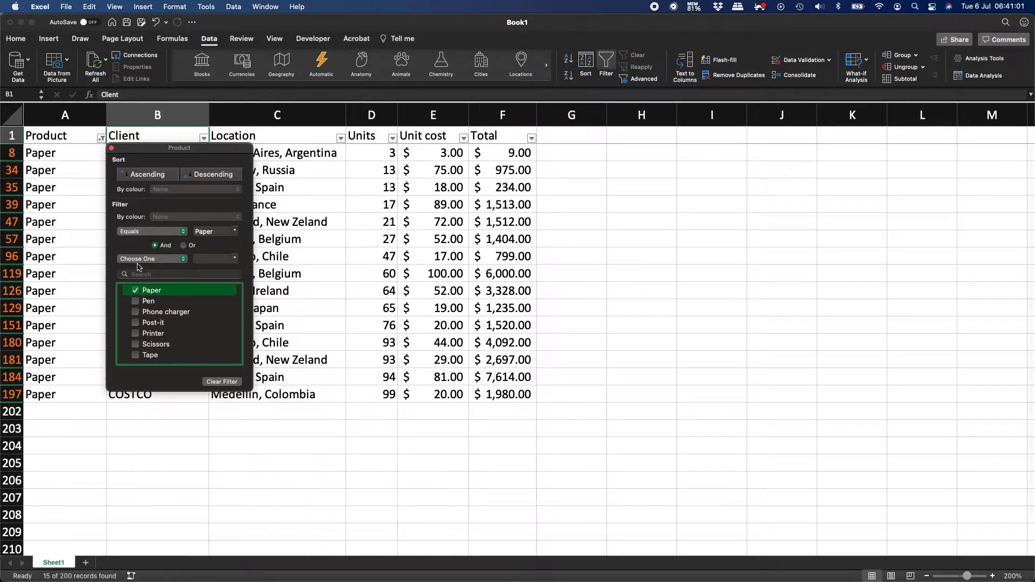
left_click(111, 149)
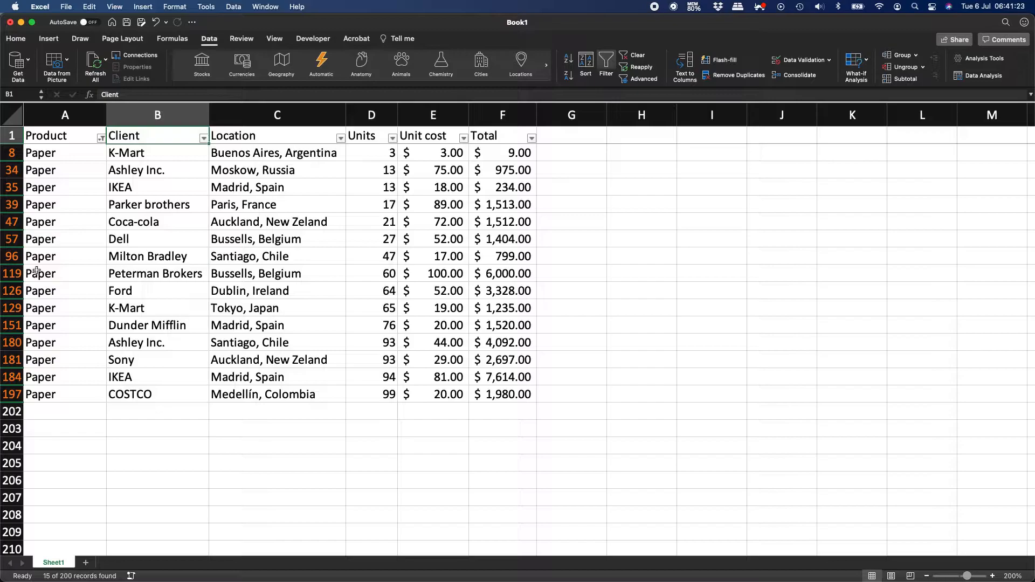
Clear the Paper filter by re-ticking all products in the Product filter.
left_click(101, 139)
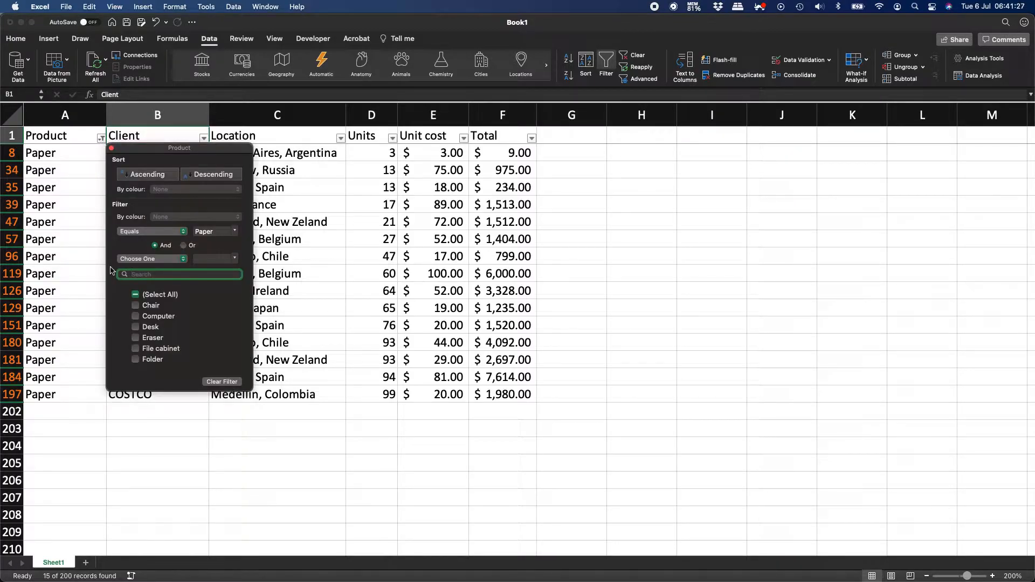
left_click(135, 295)
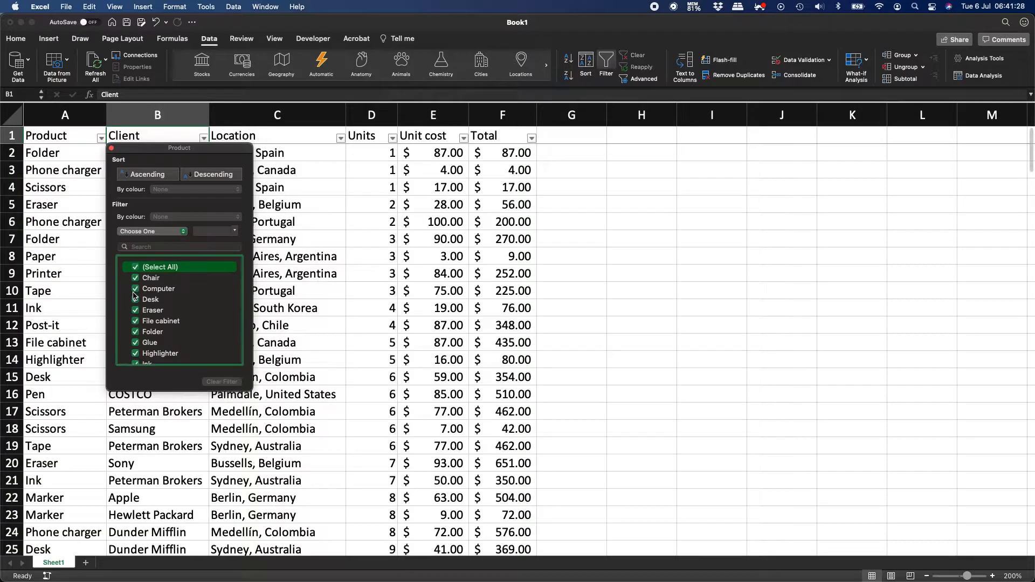
left_click(112, 149)
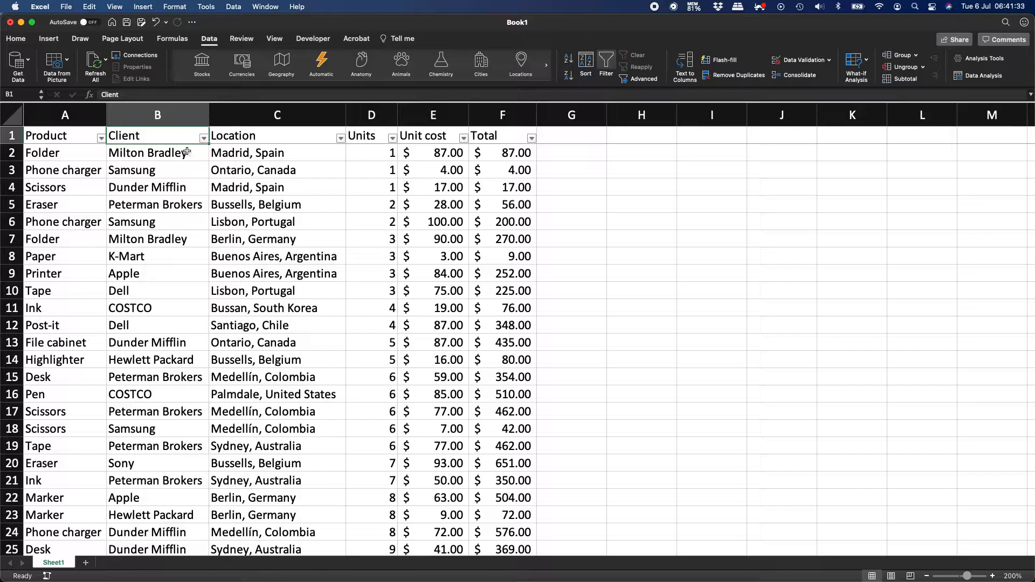
Filter the Product column to File cabinet only, showing 11 of 200 records.
left_click(100, 138)
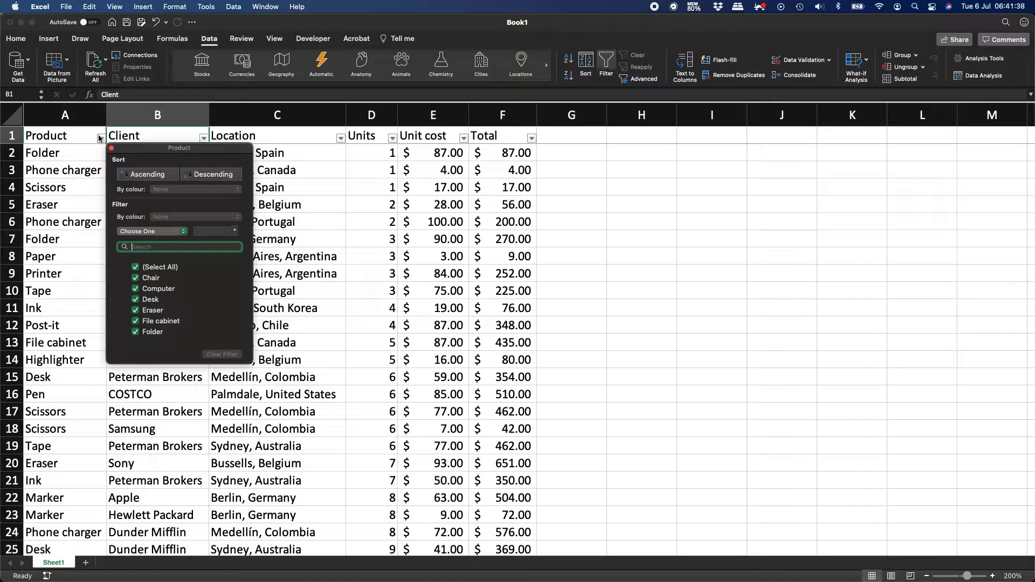
left_click(136, 268)
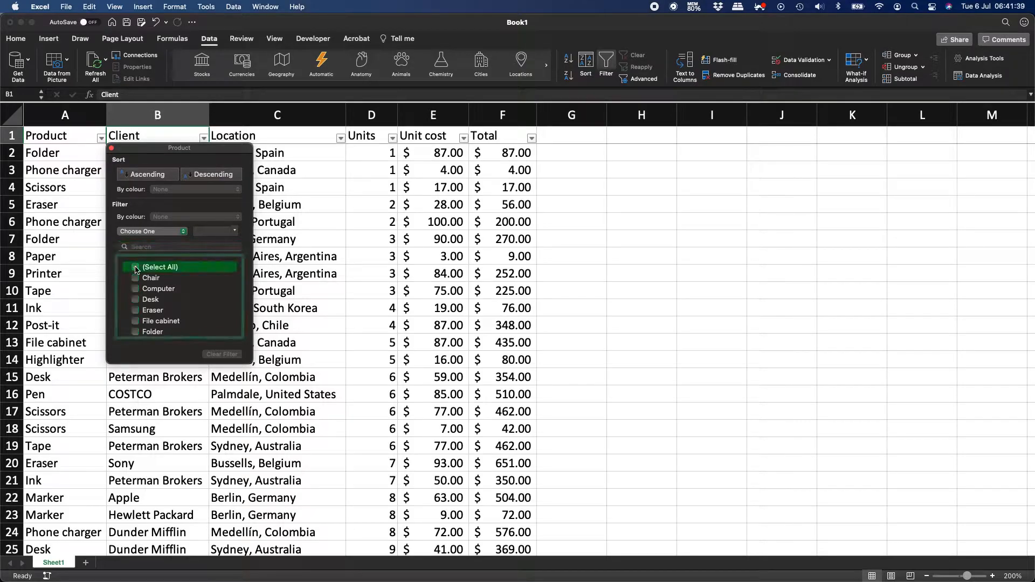
left_click(136, 322)
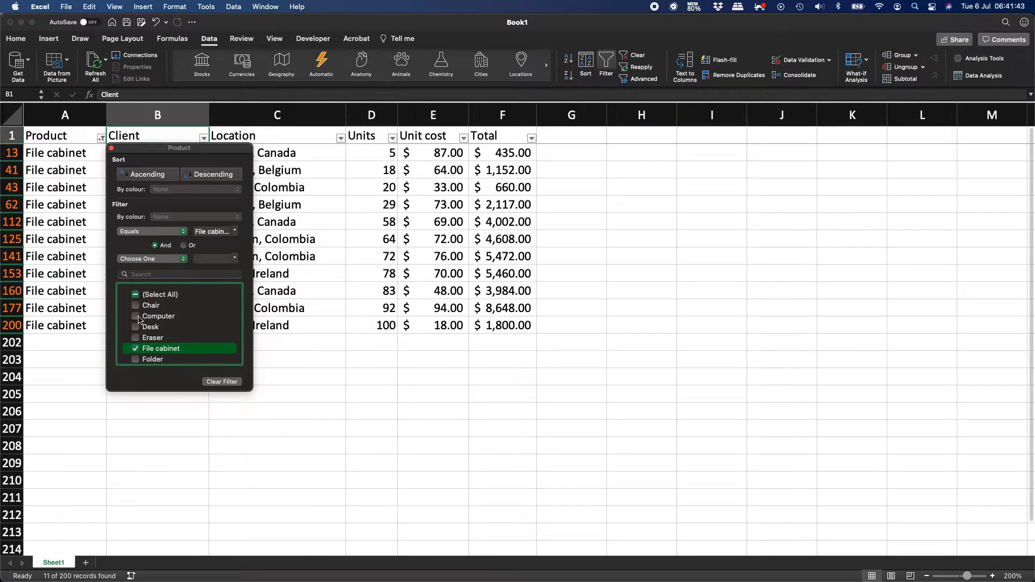
left_click(111, 148)
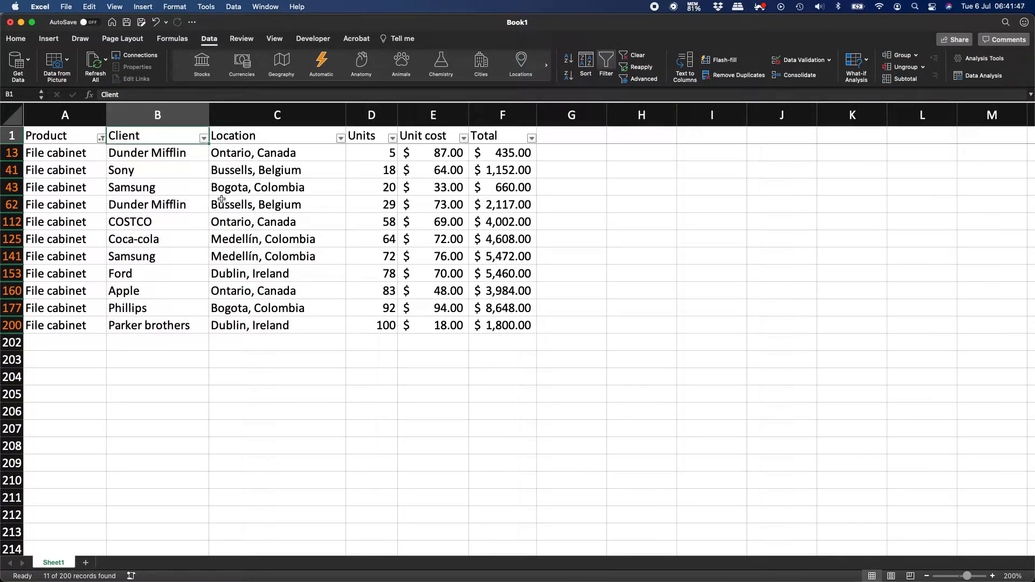
left_click(341, 139)
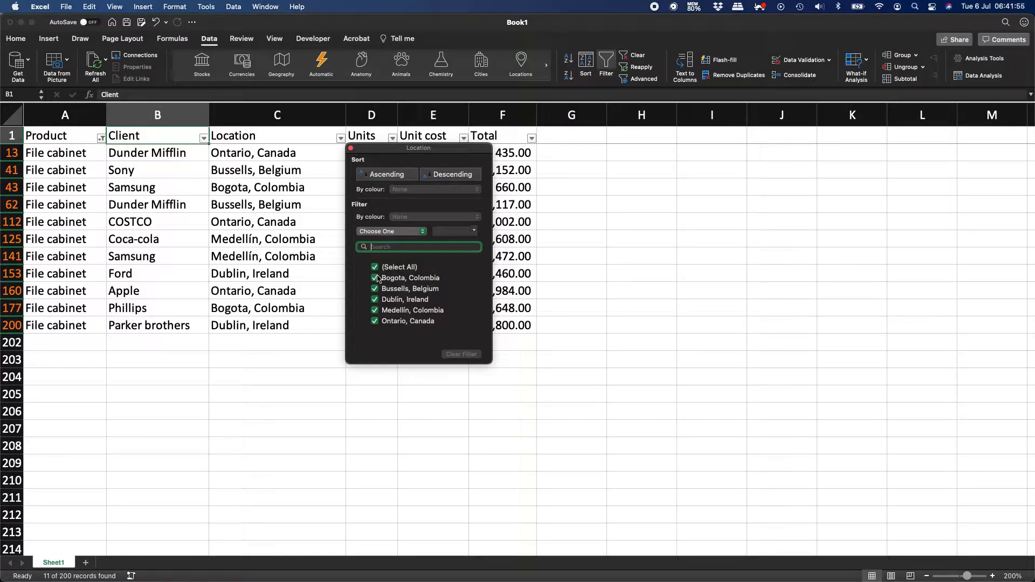
left_click(375, 268)
left_click(376, 322)
left_click(351, 148)
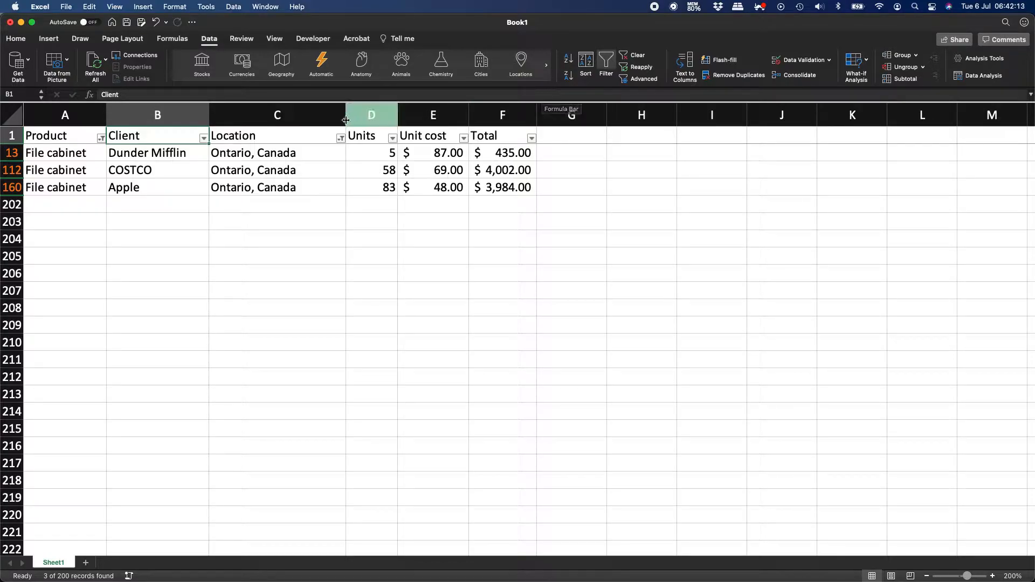
left_click(341, 138)
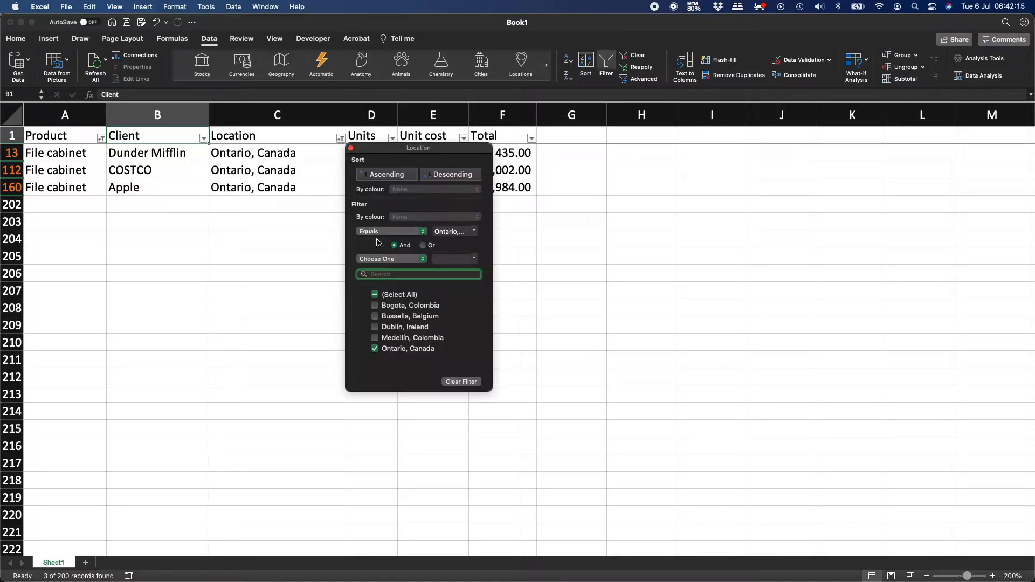
left_click(376, 296)
left_click(375, 296)
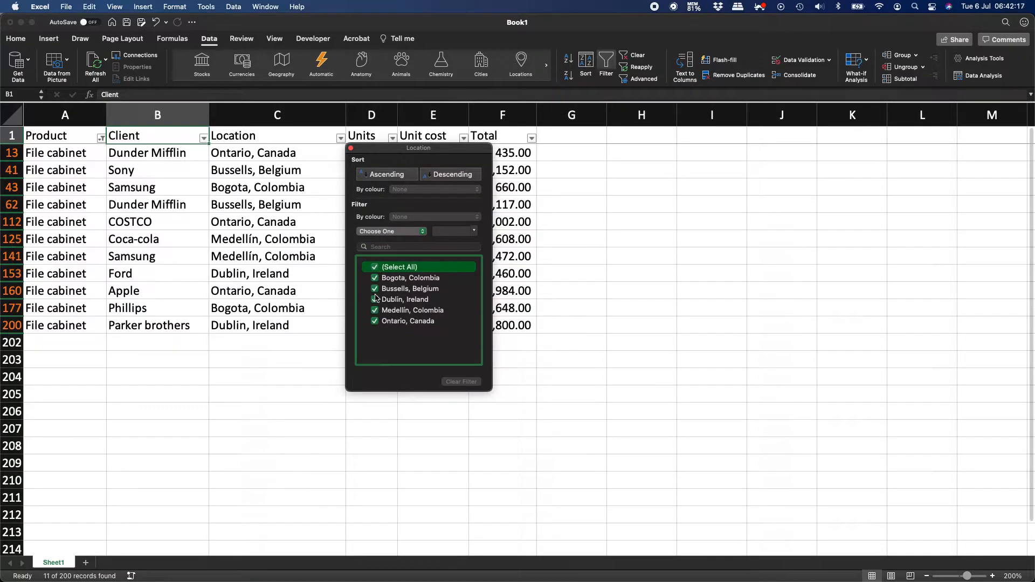
left_click(351, 148)
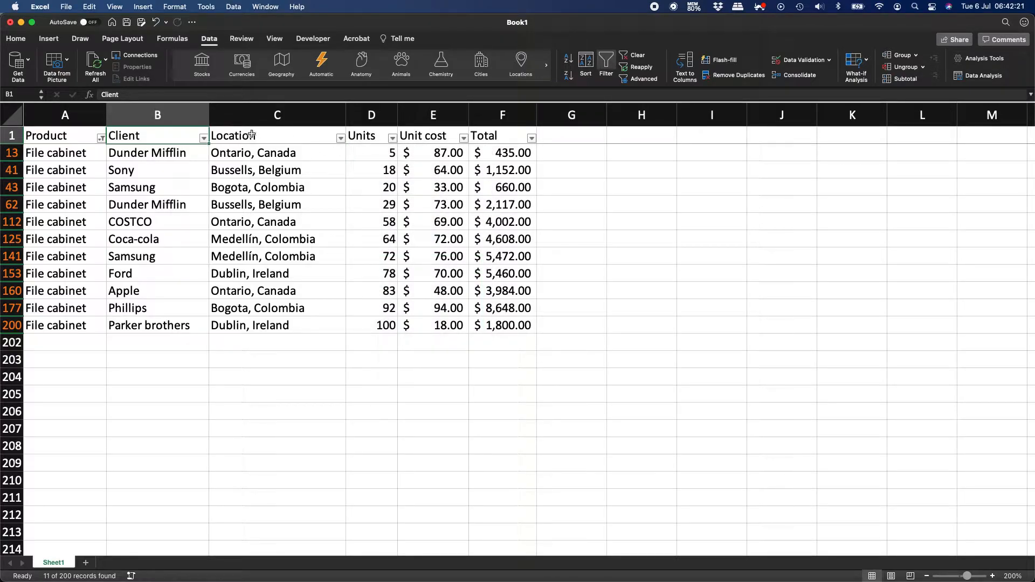
Filter the Client column to Ford only, then turn AutoFilter off.
left_click(205, 139)
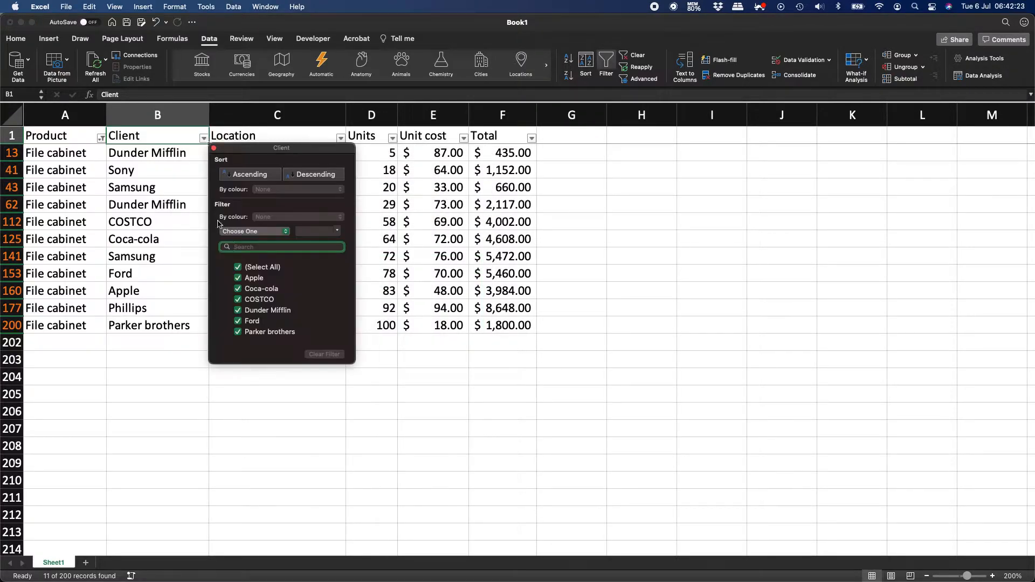
left_click(238, 268)
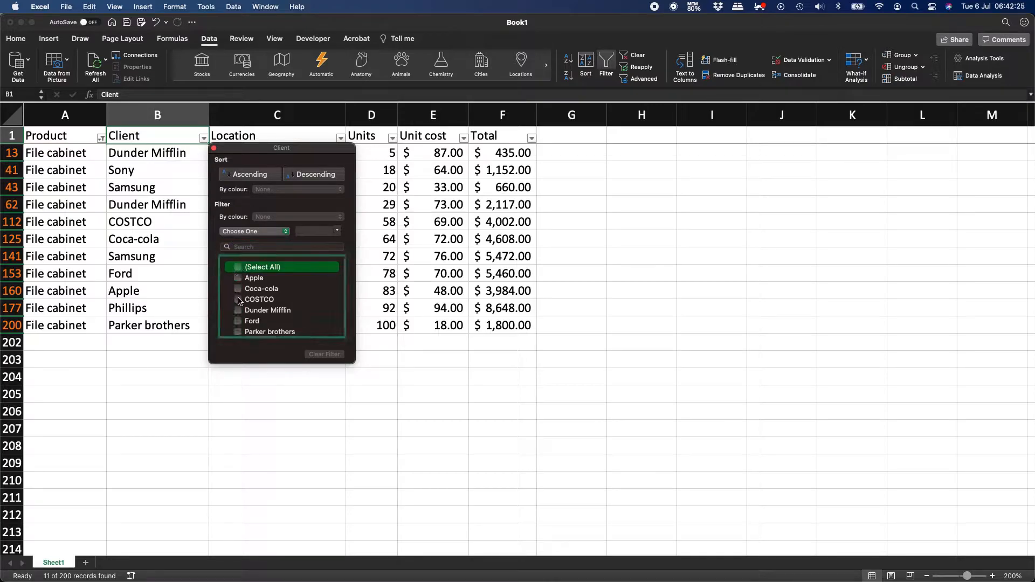
left_click(238, 324)
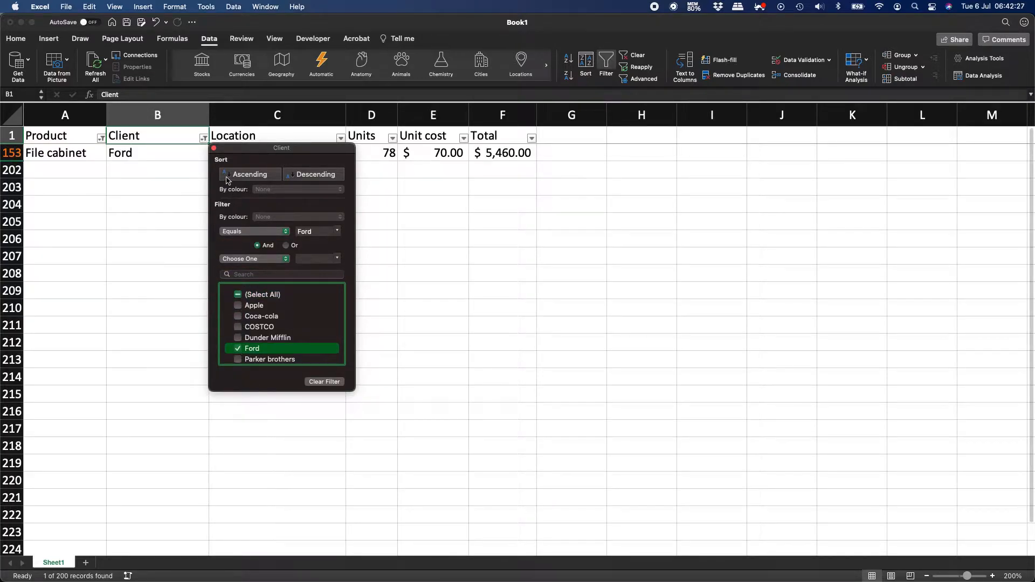
left_click(214, 150)
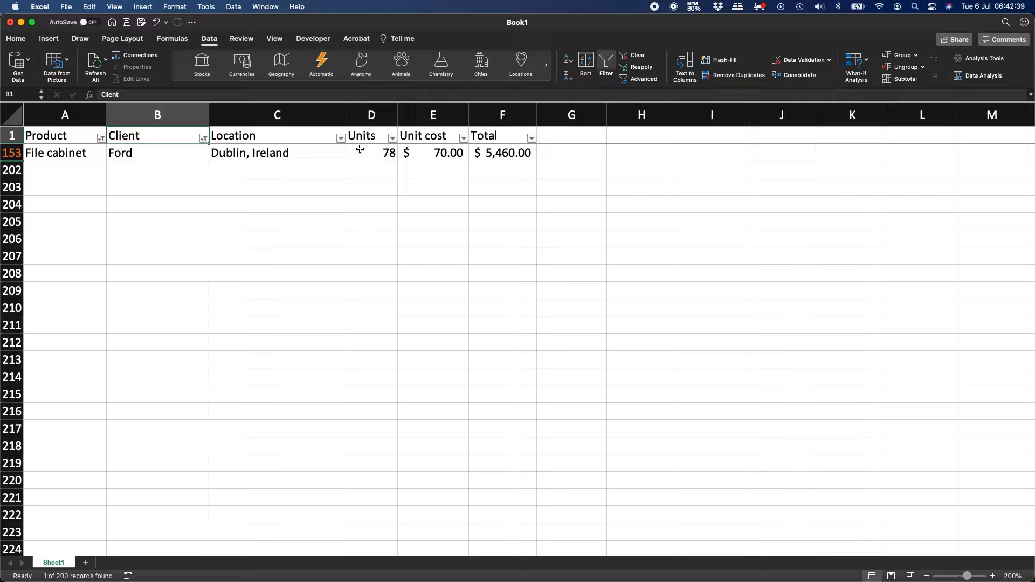
left_click(599, 64)
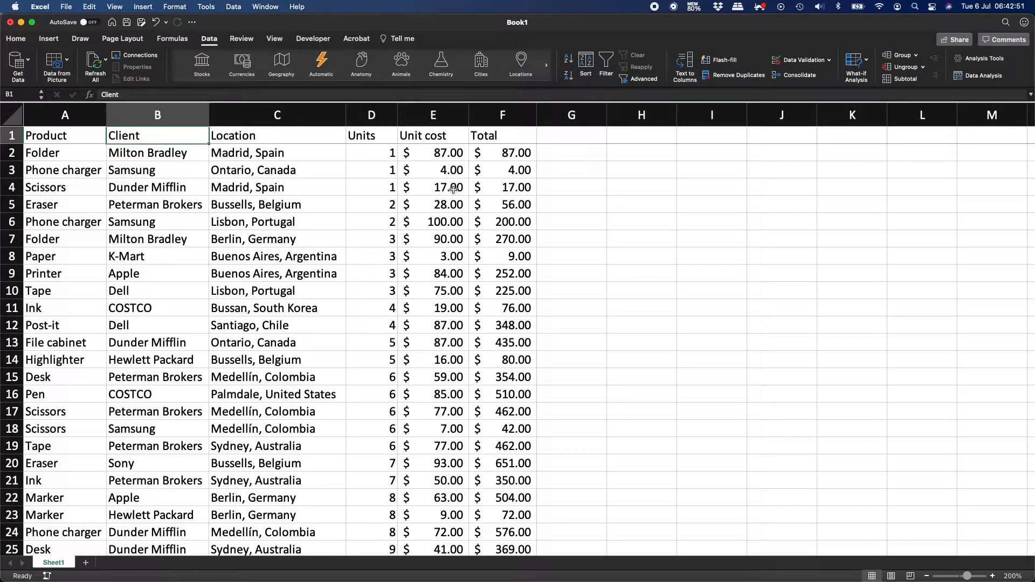
Turn AutoFilter back on and filter the Product column to Ink only.
left_click(605, 62)
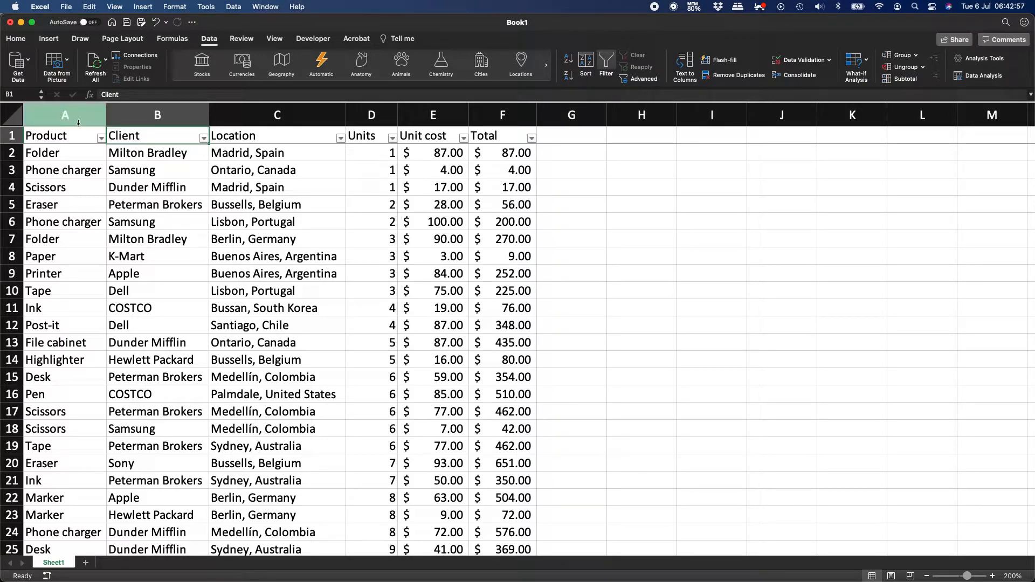
left_click(100, 139)
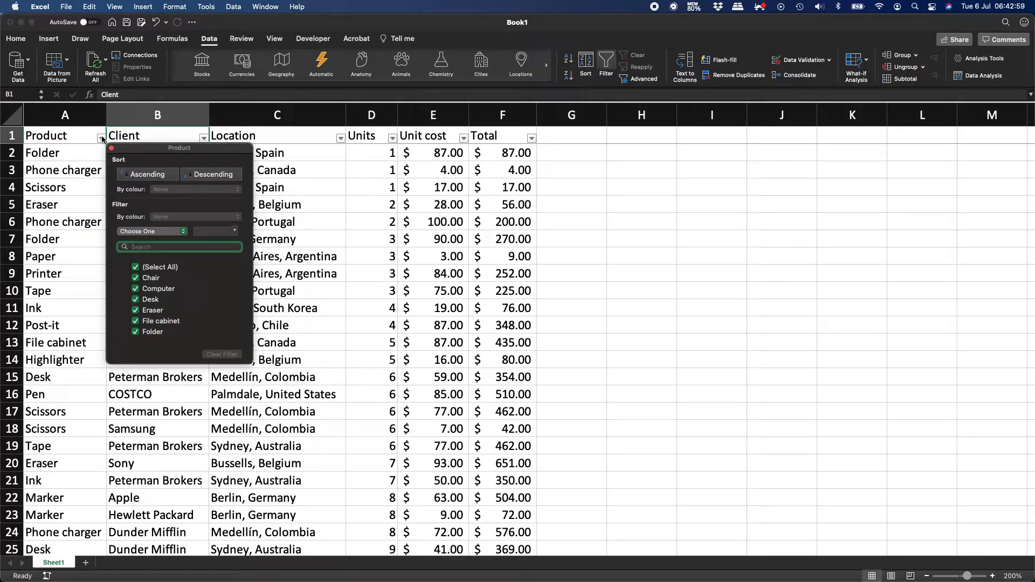
left_click(136, 268)
scroll(142, 291, "down", 3)
left_click(139, 294)
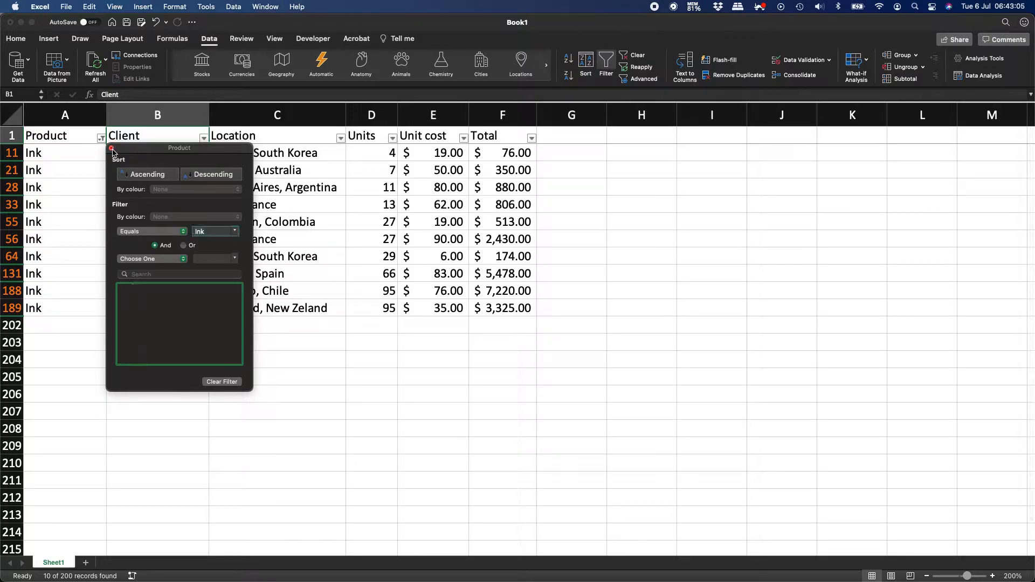
left_click(111, 148)
left_click(376, 274)
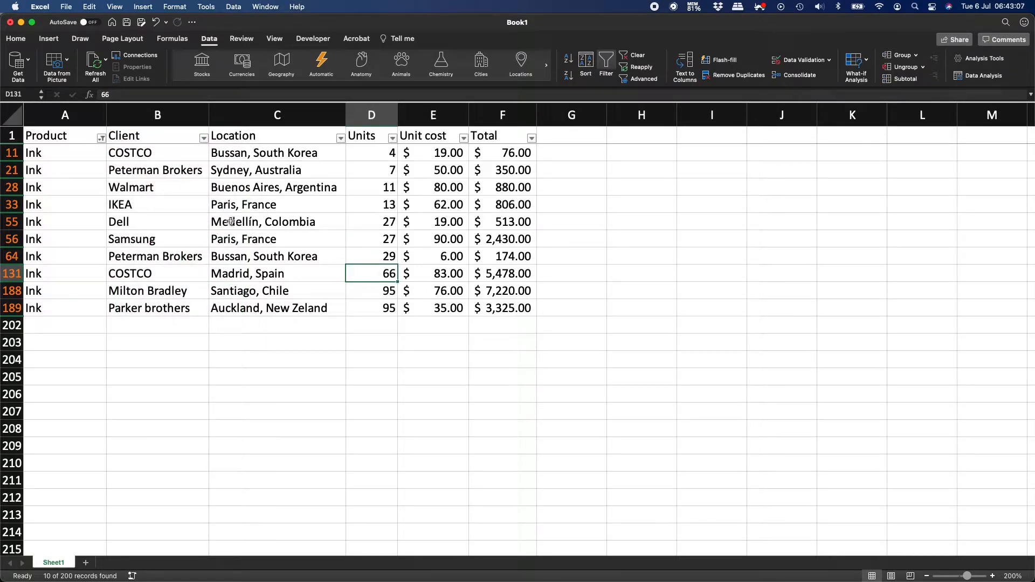
Clear the Product filter by selecting all products again.
left_click(101, 138)
left_click(135, 294)
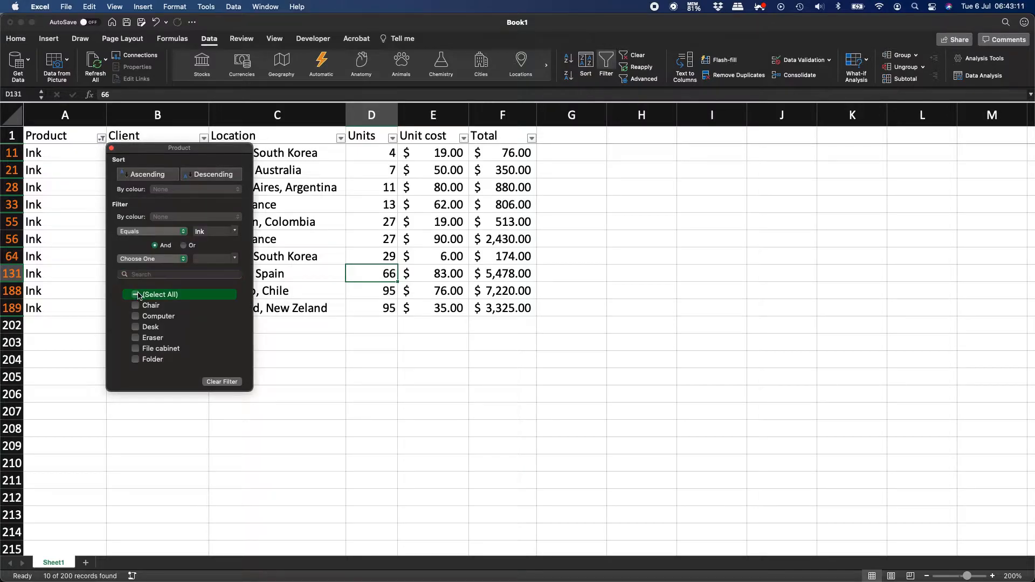
left_click(112, 149)
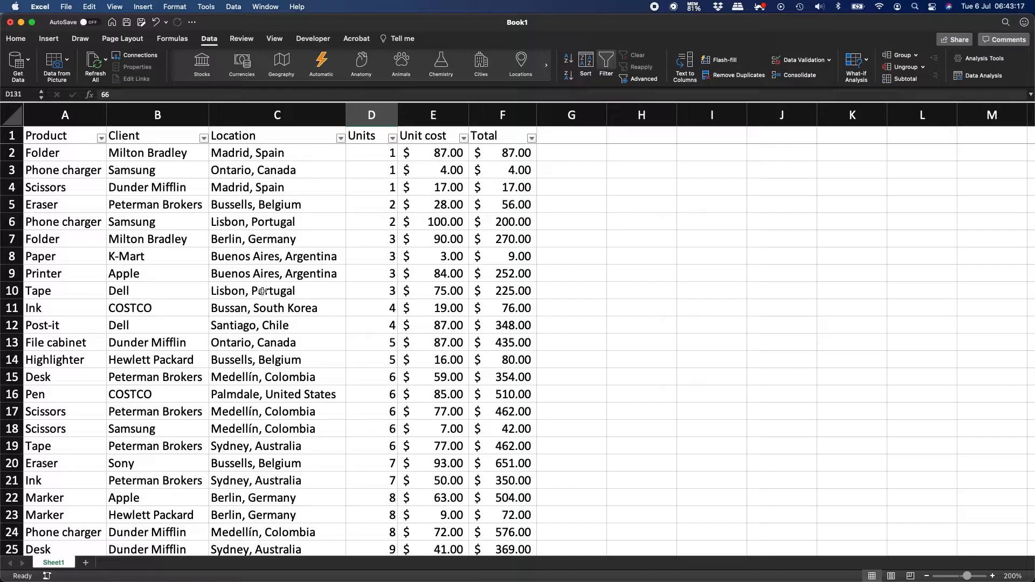
key("super+Tab")
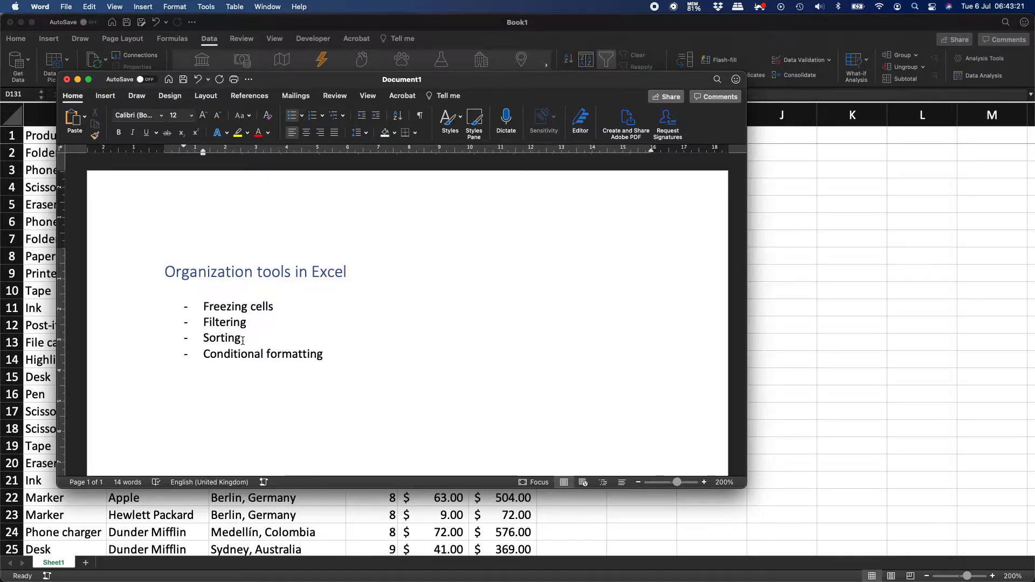
key("super+Tab")
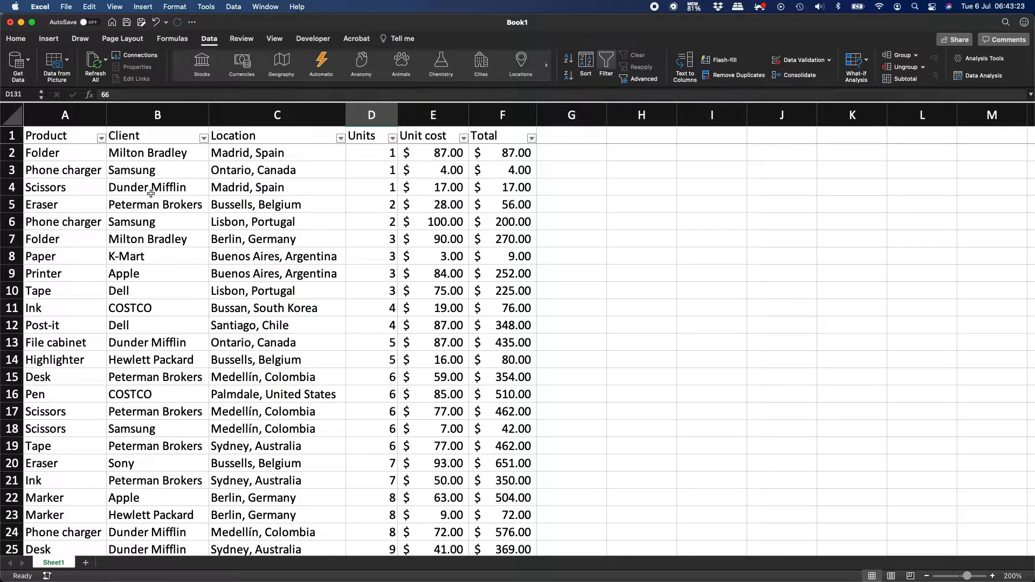
Turn off AutoFilter and sort the table by Product, A to Z, with headers.
left_click(605, 65)
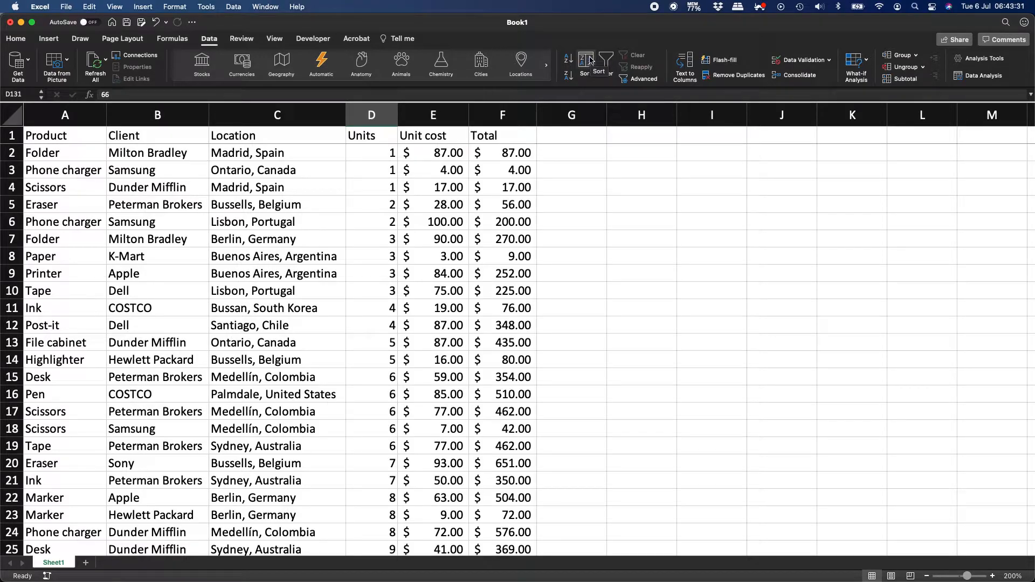
left_click(588, 62)
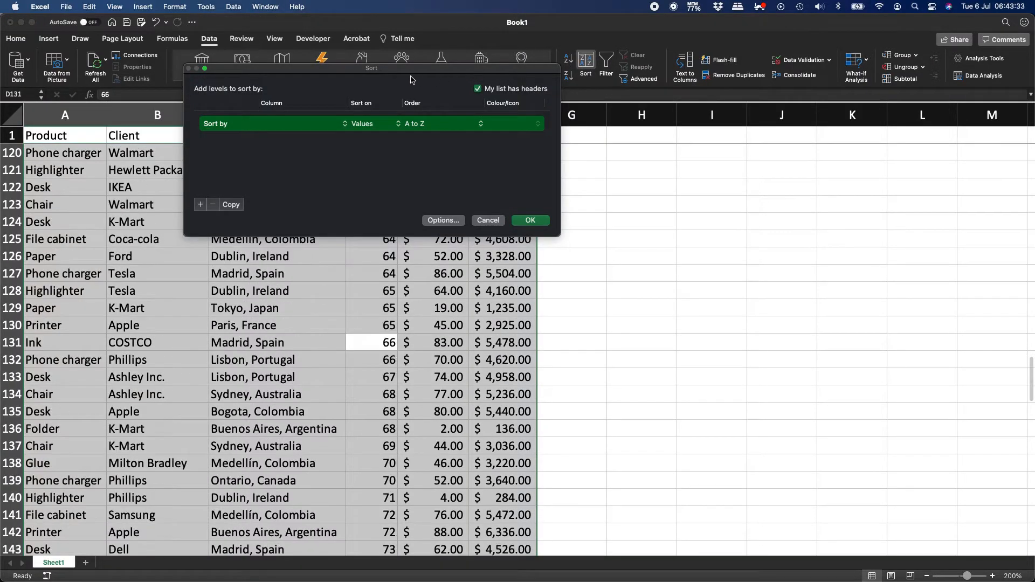
left_click_drag(409, 72, 492, 190)
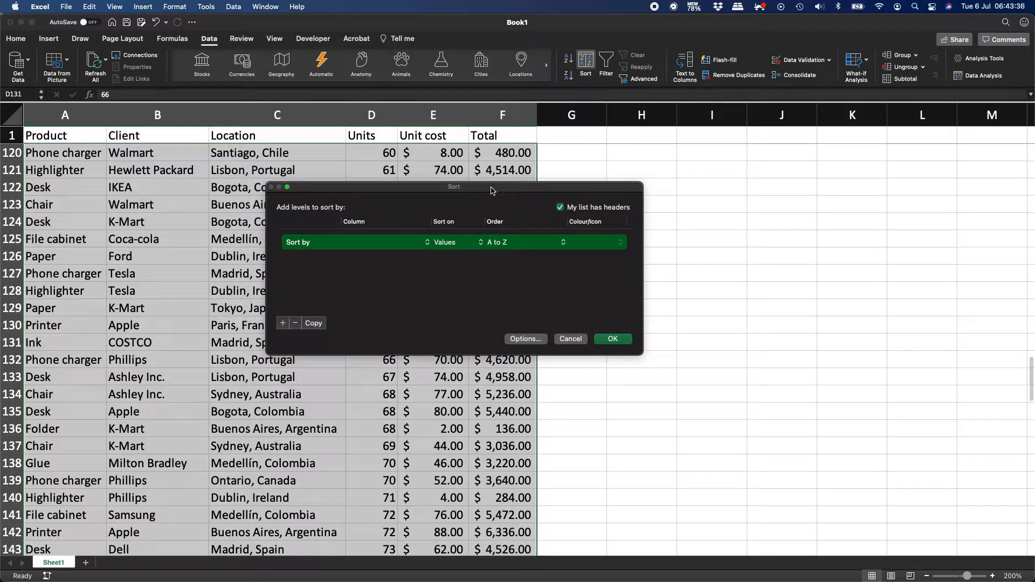
left_click(561, 208)
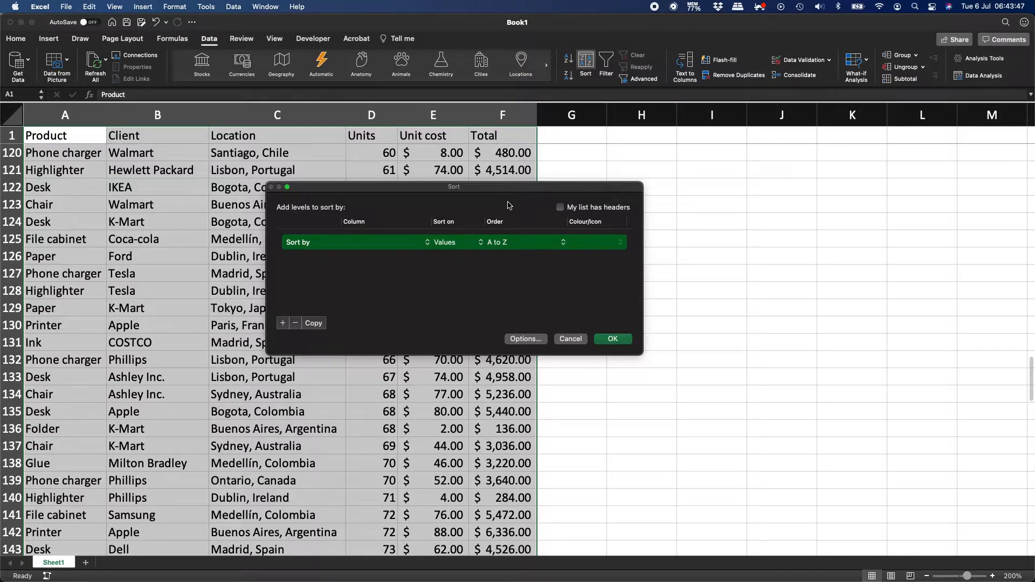
left_click(560, 207)
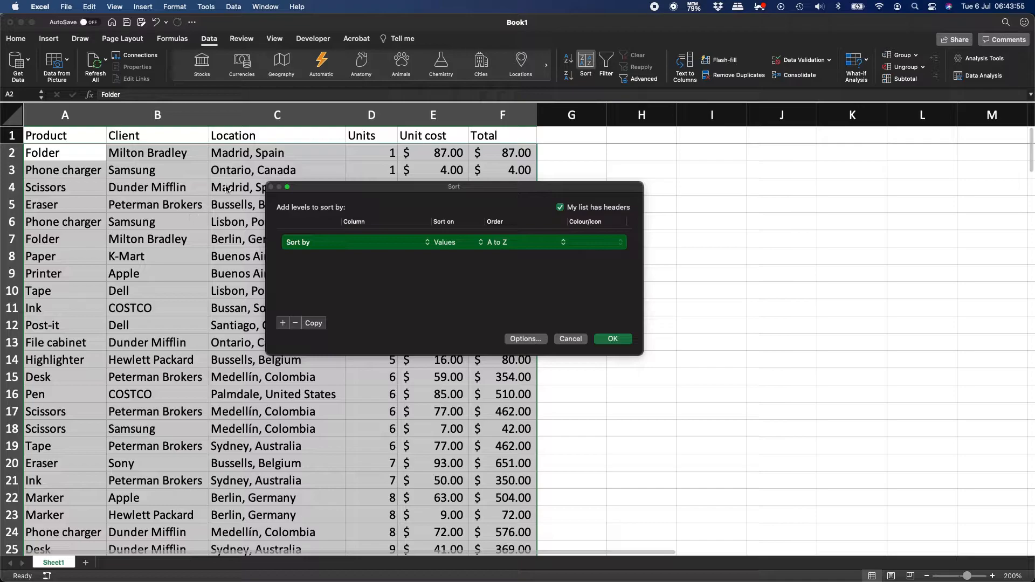
left_click(378, 244)
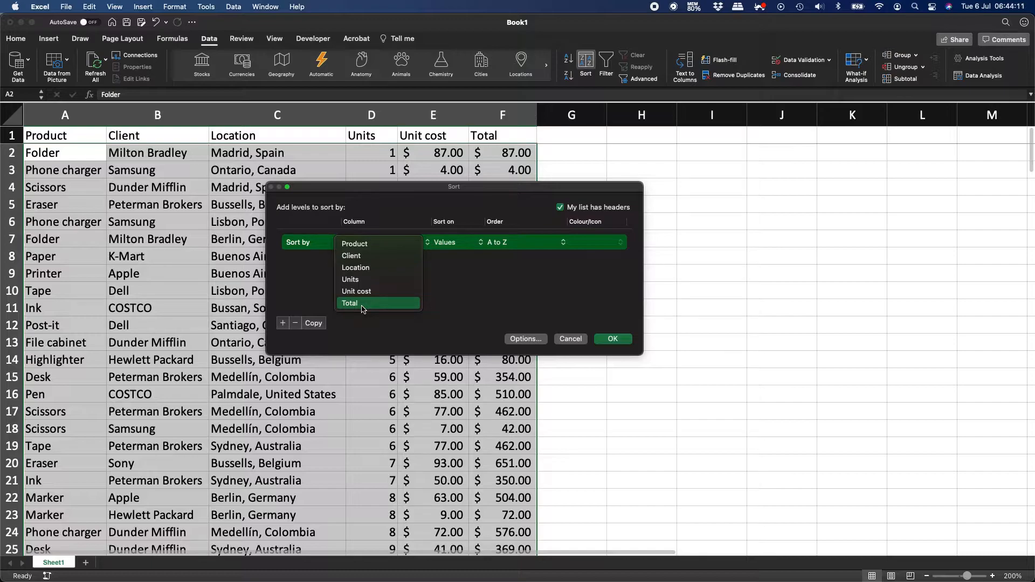
left_click(367, 246)
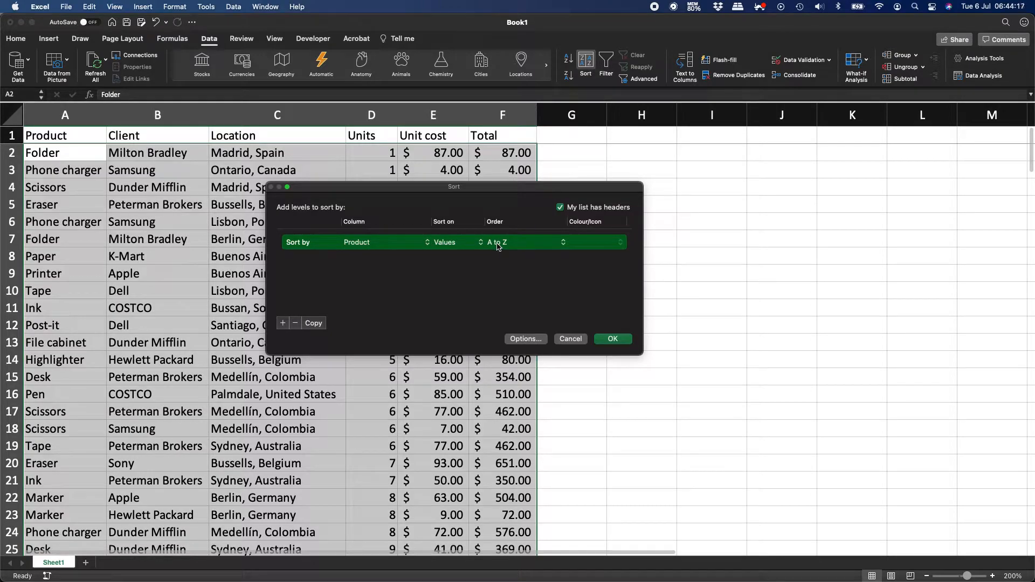
left_click(613, 339)
scroll(115, 351, "down", 2)
scroll(115, 351, "down", 20)
scroll(116, 352, "down", 10)
scroll(116, 351, "up", 20)
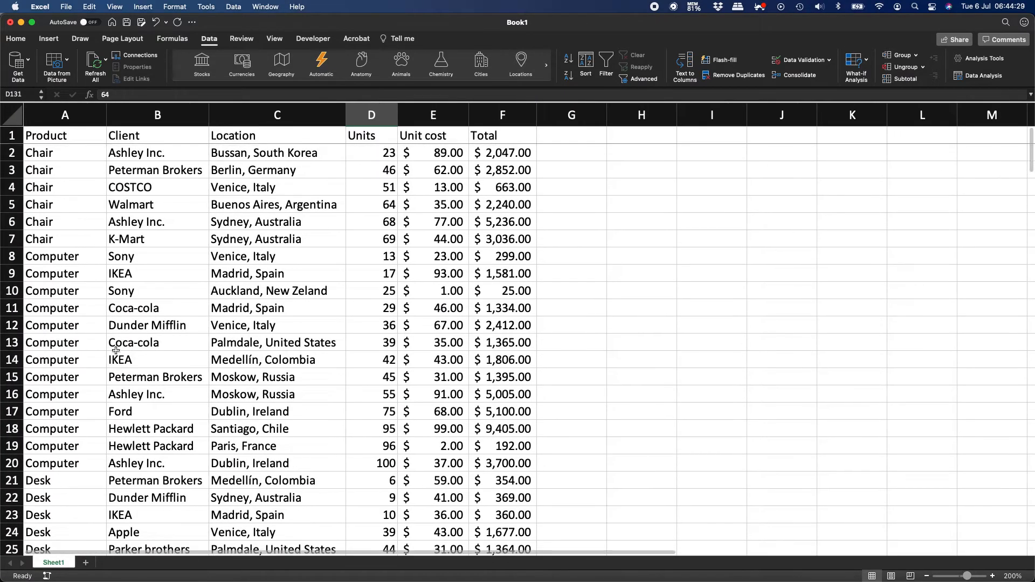
scroll(81, 346, "down", 2)
scroll(82, 346, "up", 2)
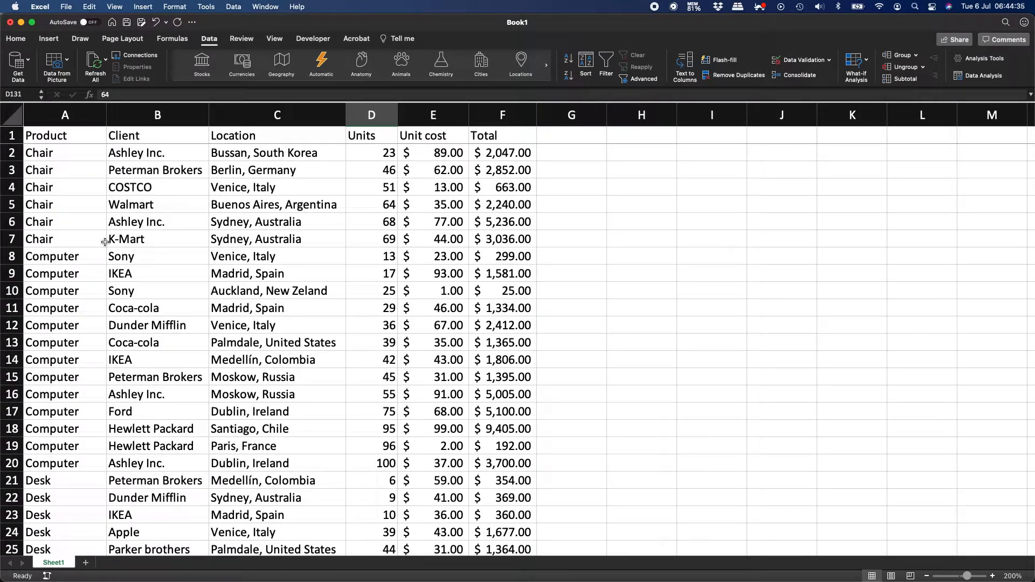
scroll(39, 311, "down", 4)
scroll(38, 310, "down", 20)
scroll(38, 312, "down", 20)
scroll(38, 311, "down", 8)
scroll(38, 312, "up", 5)
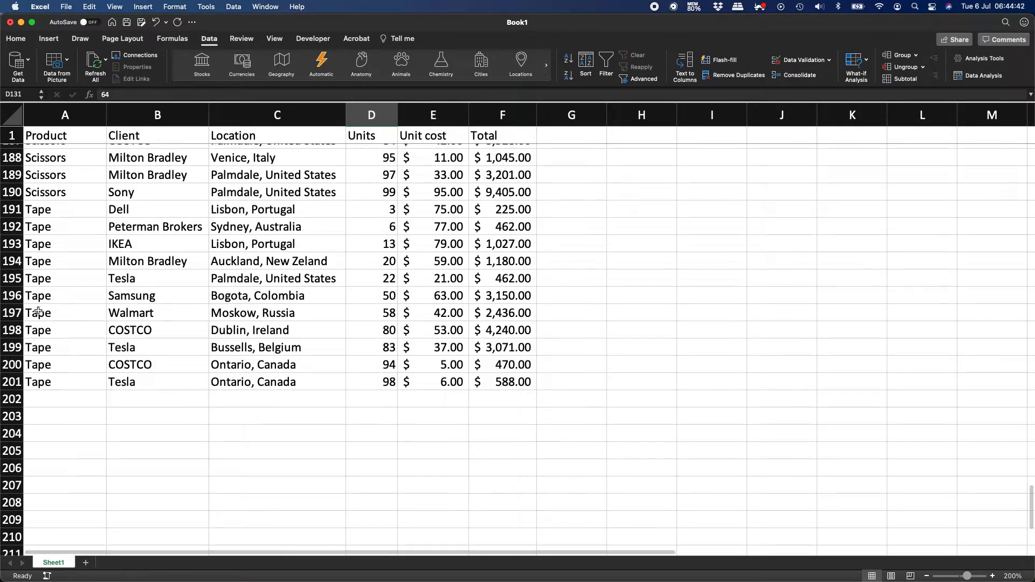
scroll(38, 312, "up", 2)
left_click(47, 244)
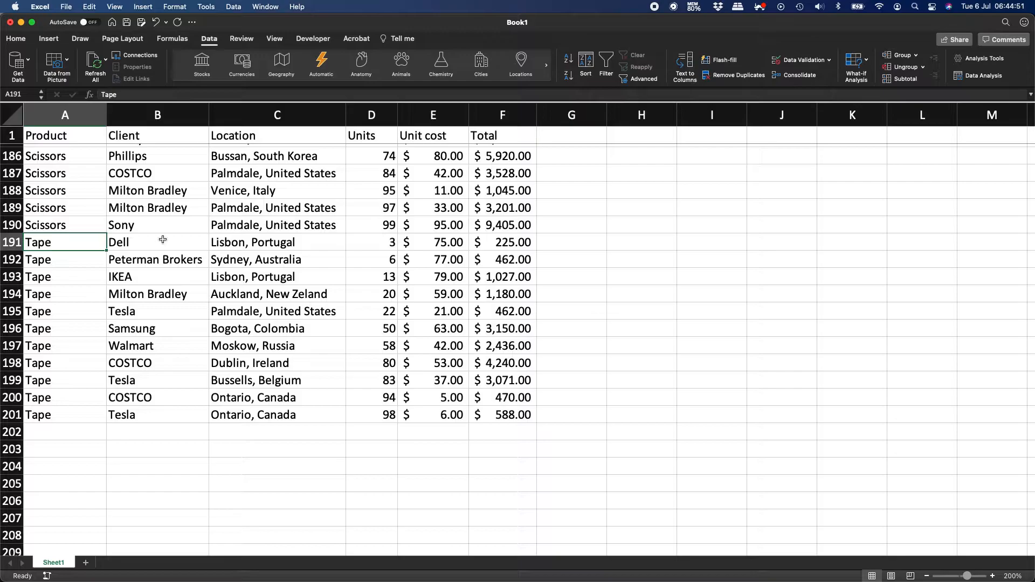
scroll(109, 241, "up", 3)
scroll(108, 241, "up", 20)
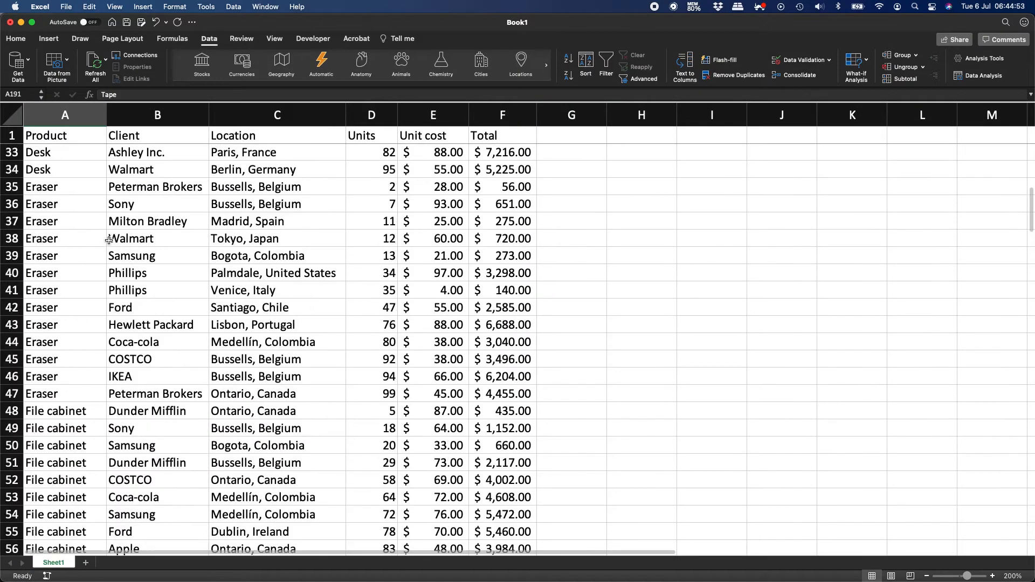
left_click(81, 167)
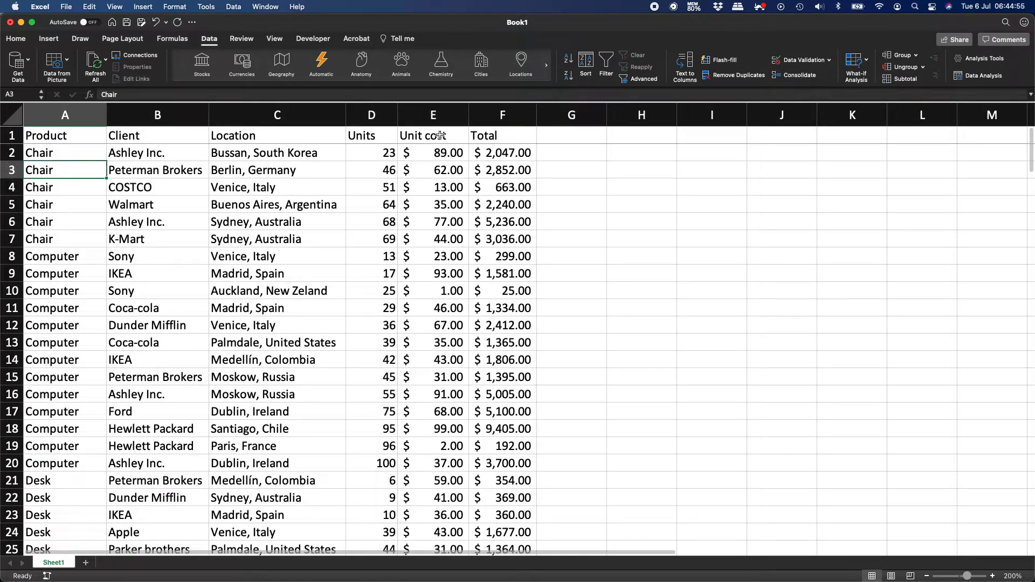
Sort the sales table by Client, A to Z.
left_click(587, 66)
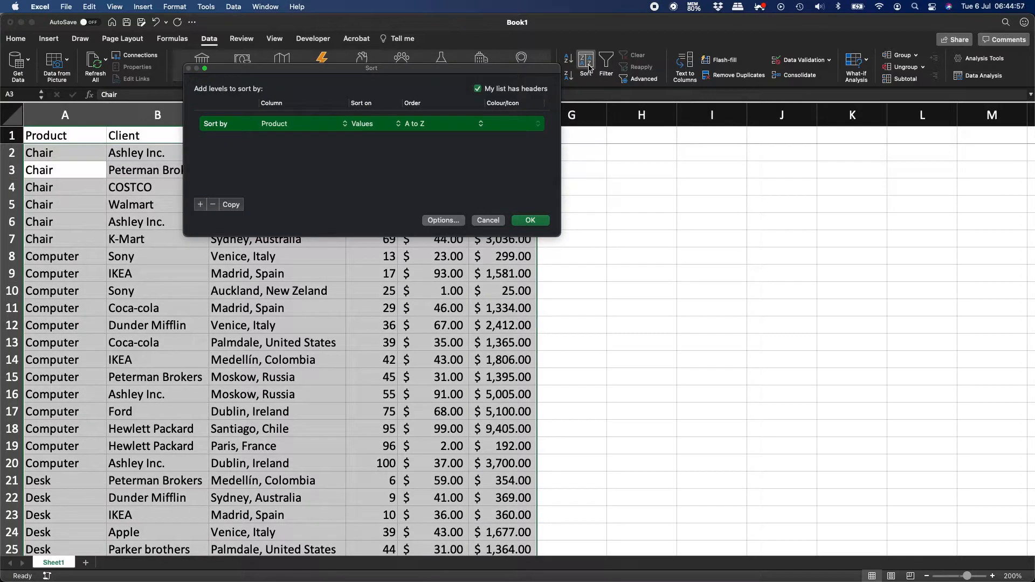
left_click(306, 125)
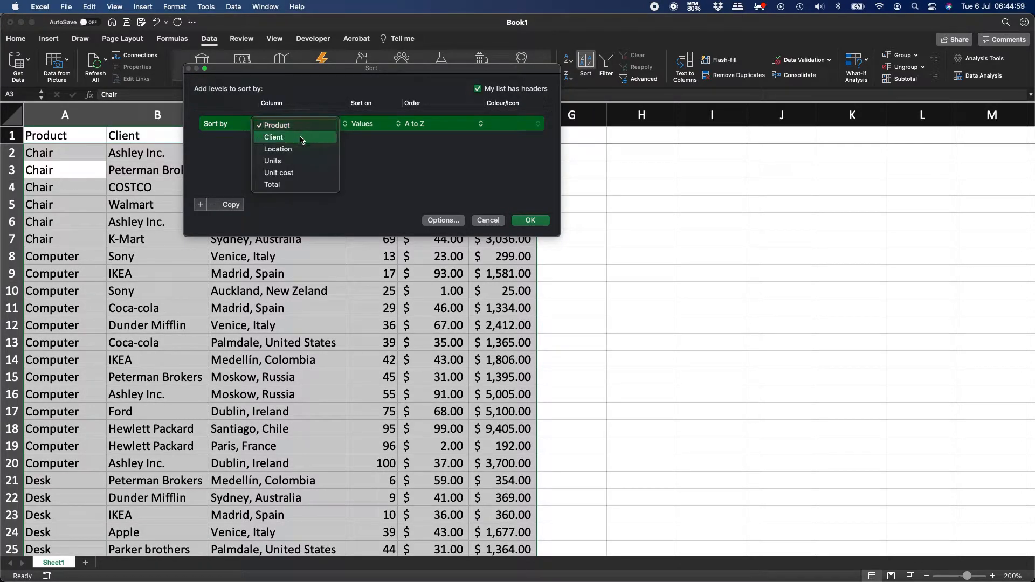
left_click(301, 138)
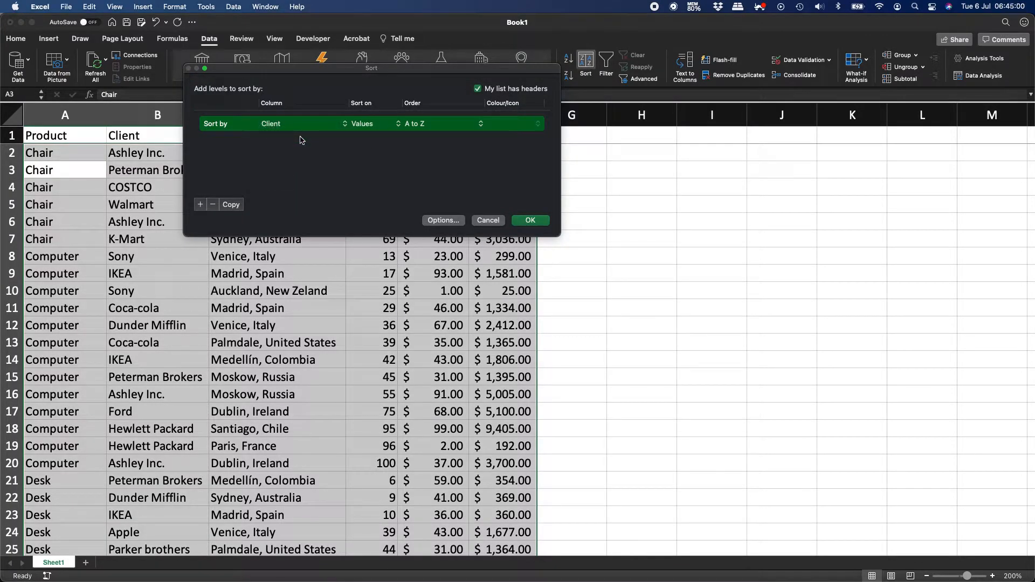
left_click(522, 219)
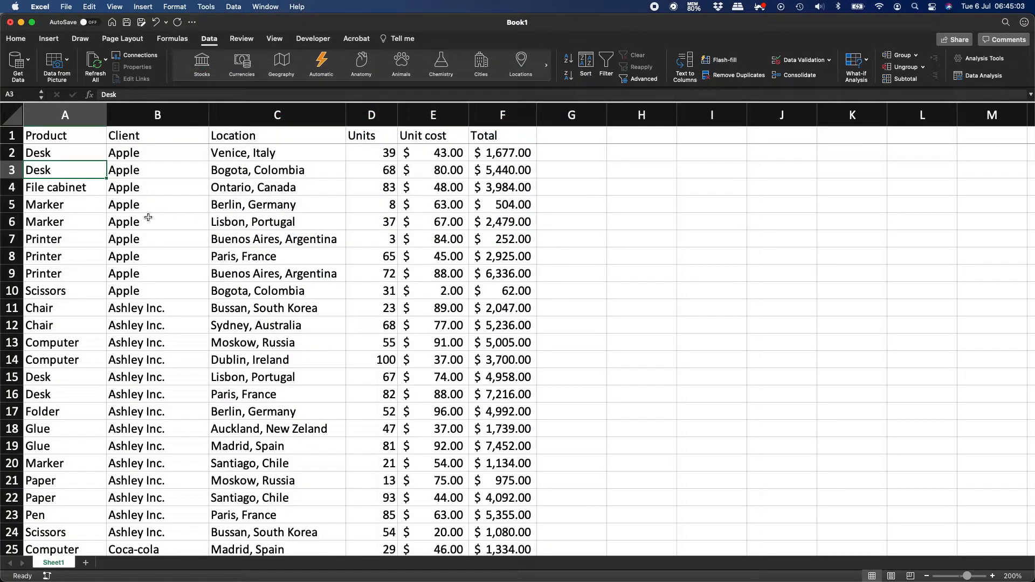
Scroll through the client-sorted rows, starting from the Apple records.
left_click(150, 218)
scroll(145, 222, "down", 15)
scroll(144, 224, "down", 20)
scroll(144, 224, "up", 10)
scroll(144, 224, "down", 5)
scroll(144, 225, "up", 1)
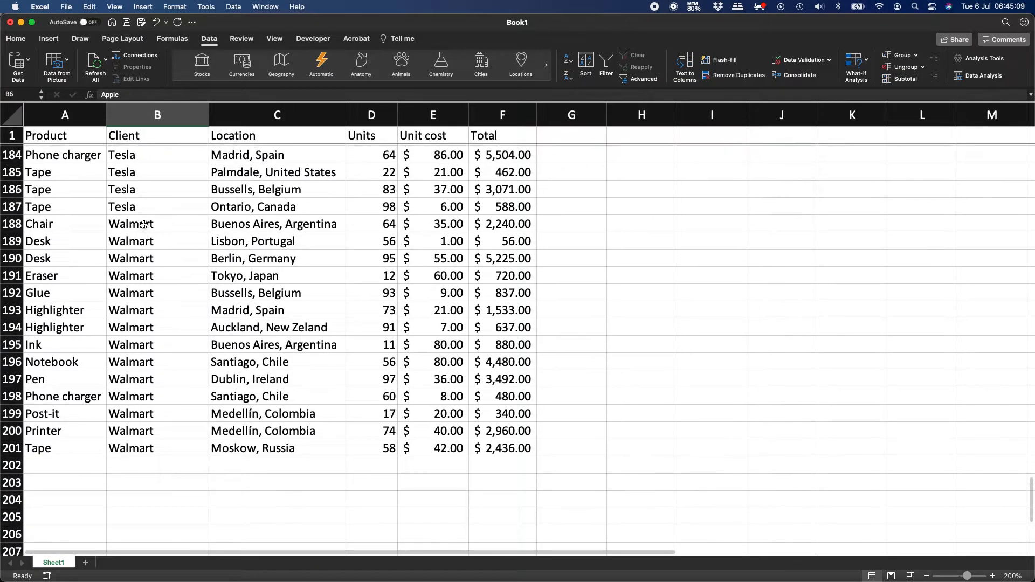
scroll(177, 309, "up", 20)
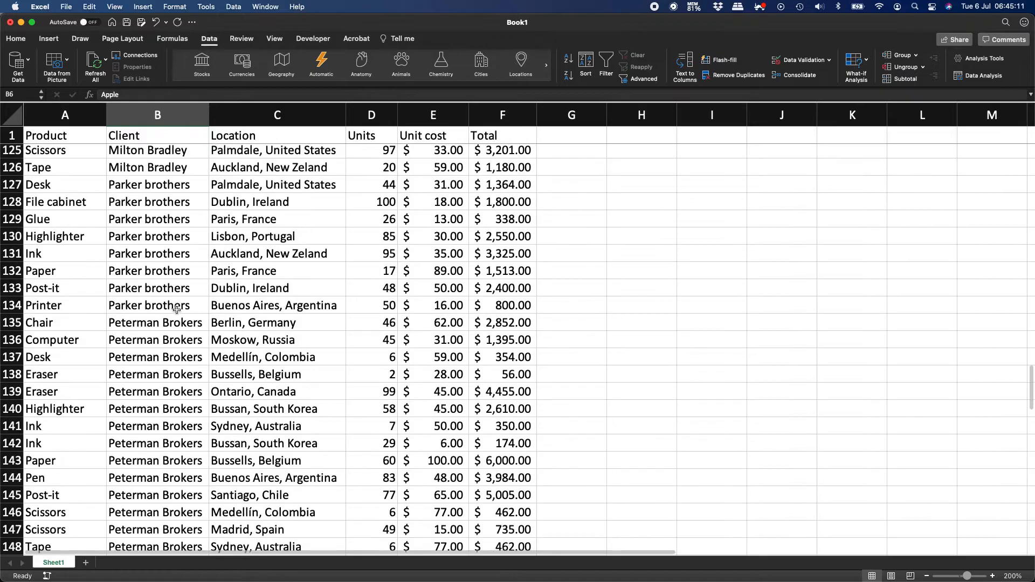
scroll(177, 309, "up", 20)
Keep Client as the first sort level and add a second level.
left_click(591, 62)
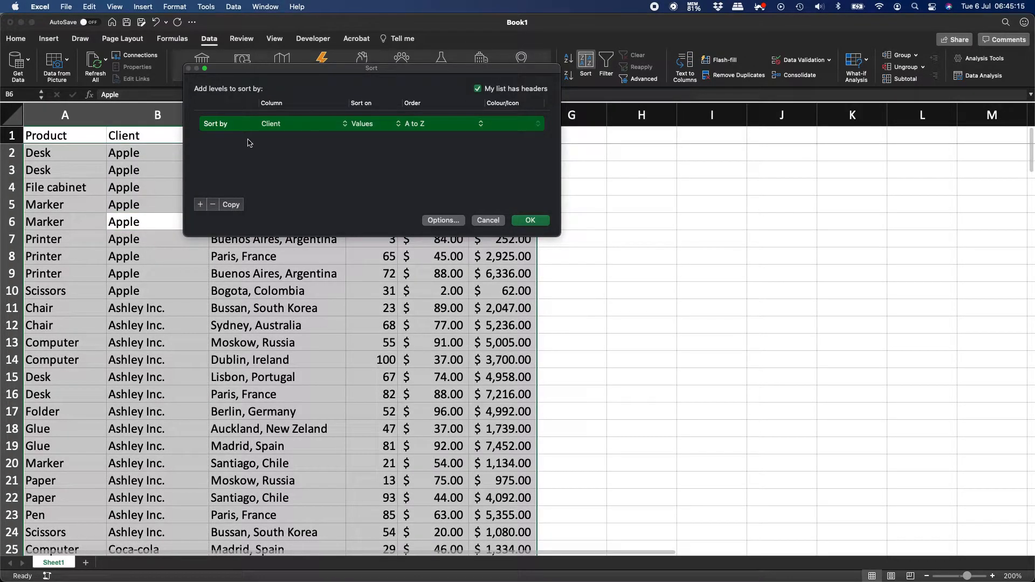
left_click(286, 125)
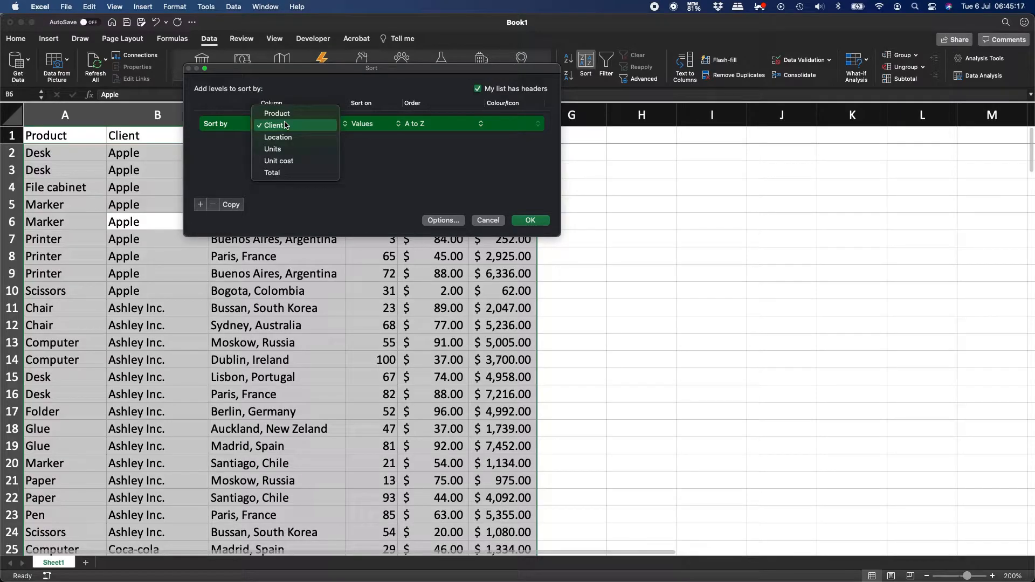
left_click(377, 179)
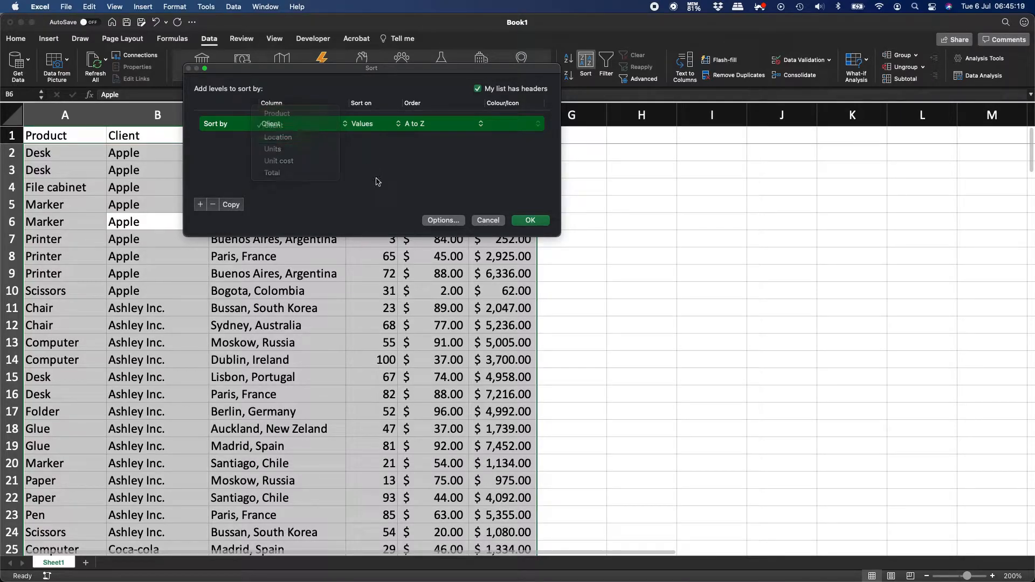
left_click(199, 205)
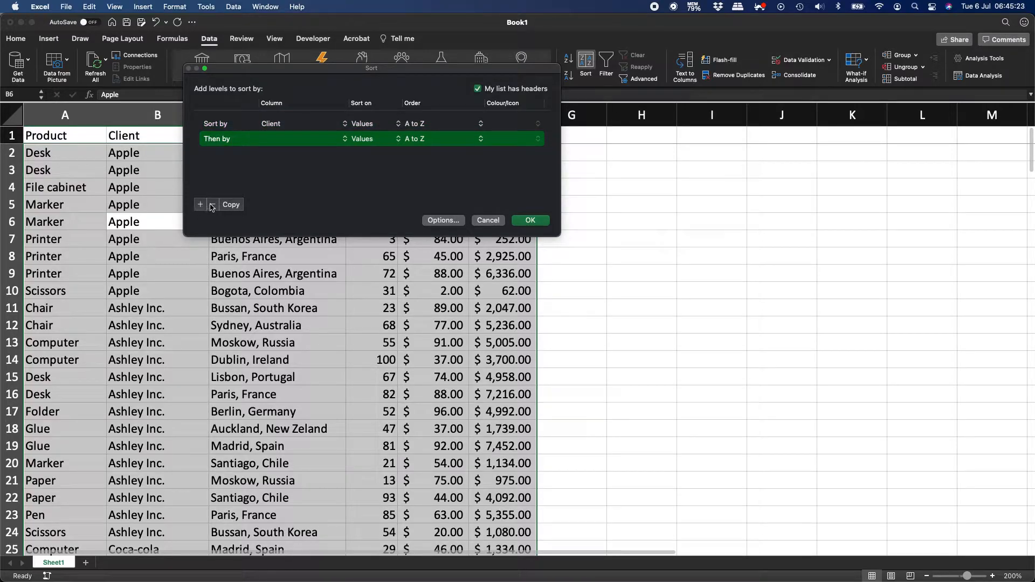
left_click(213, 206)
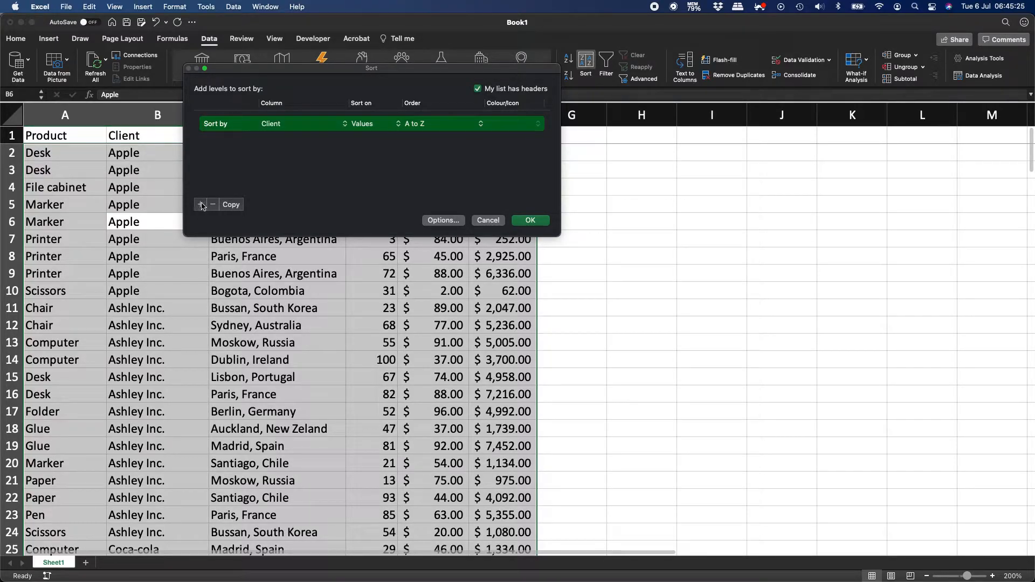
left_click(200, 206)
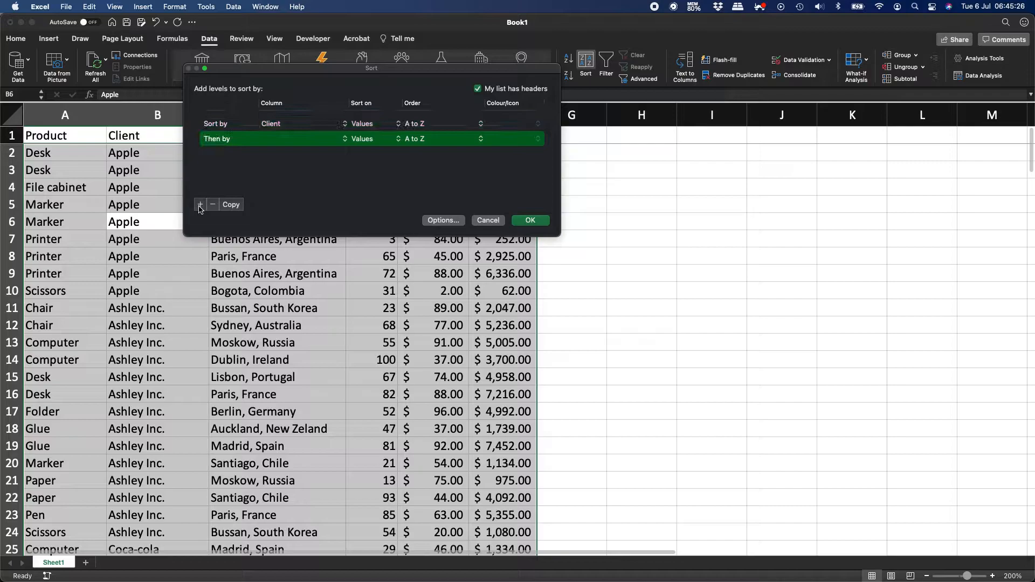
Set the second level to Total, smallest to largest, and apply the sort.
left_click(302, 145)
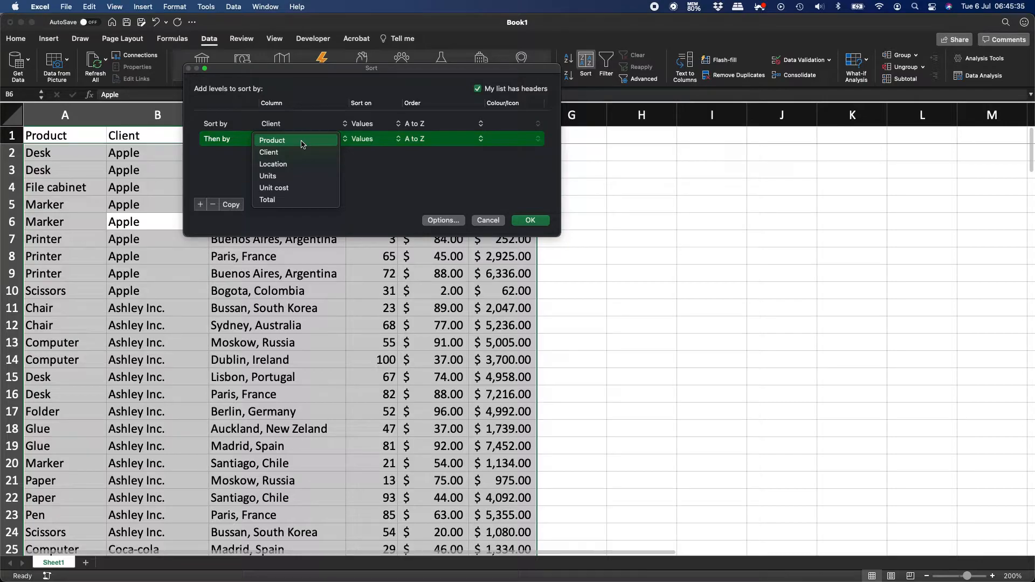
left_click(299, 200)
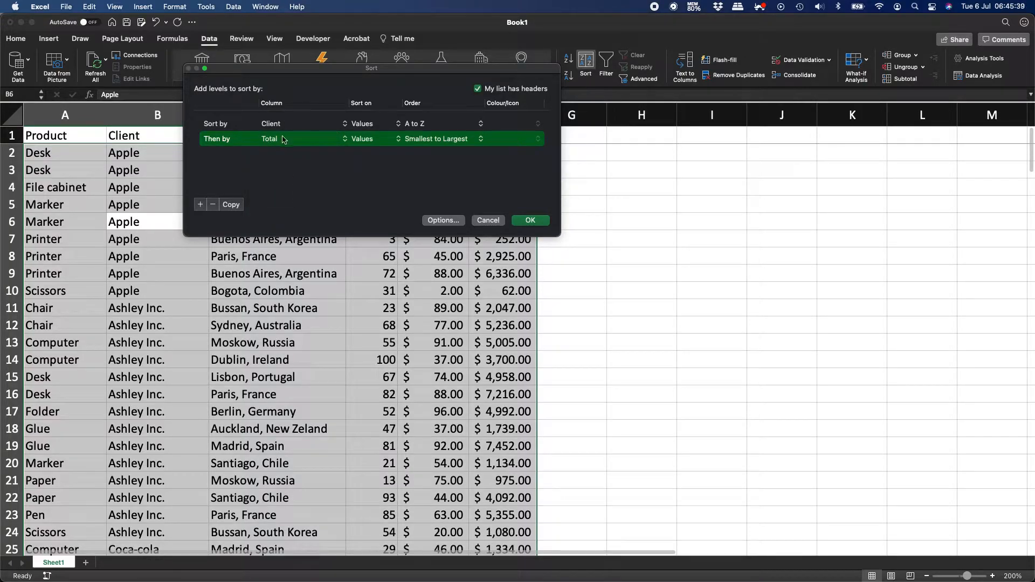
left_click(284, 139)
left_click(275, 93)
left_click(201, 205)
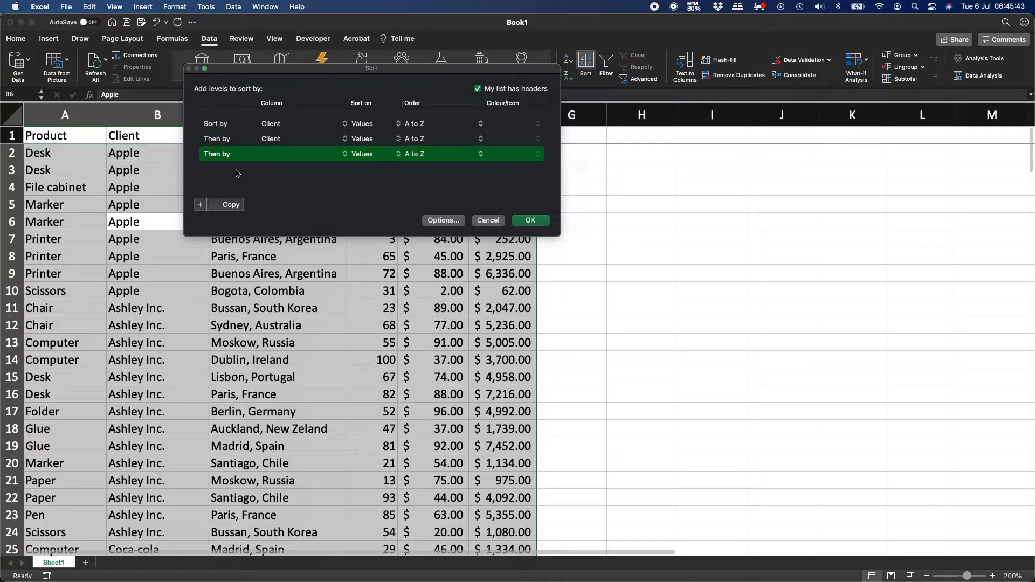
left_click(213, 205)
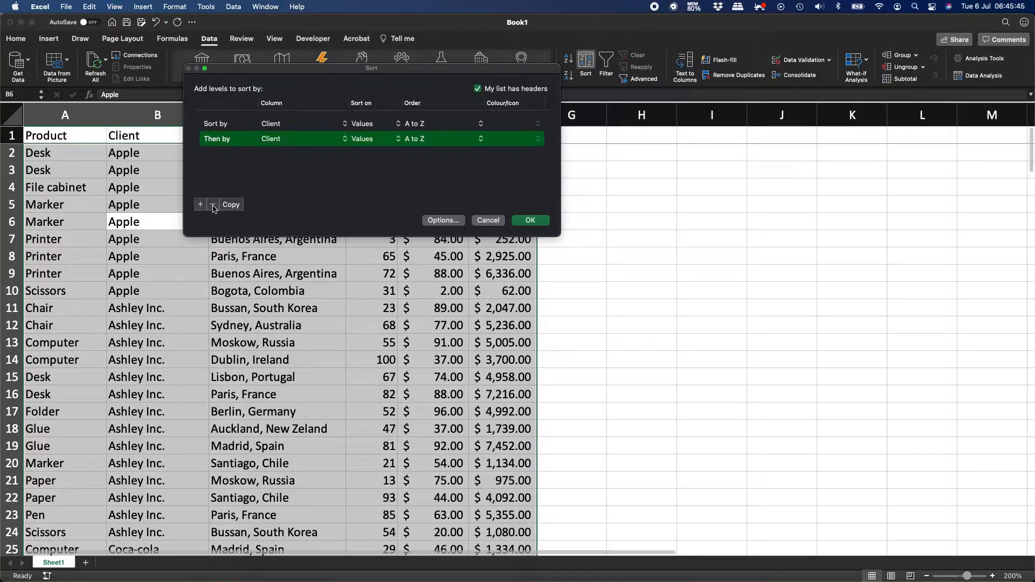
left_click(279, 140)
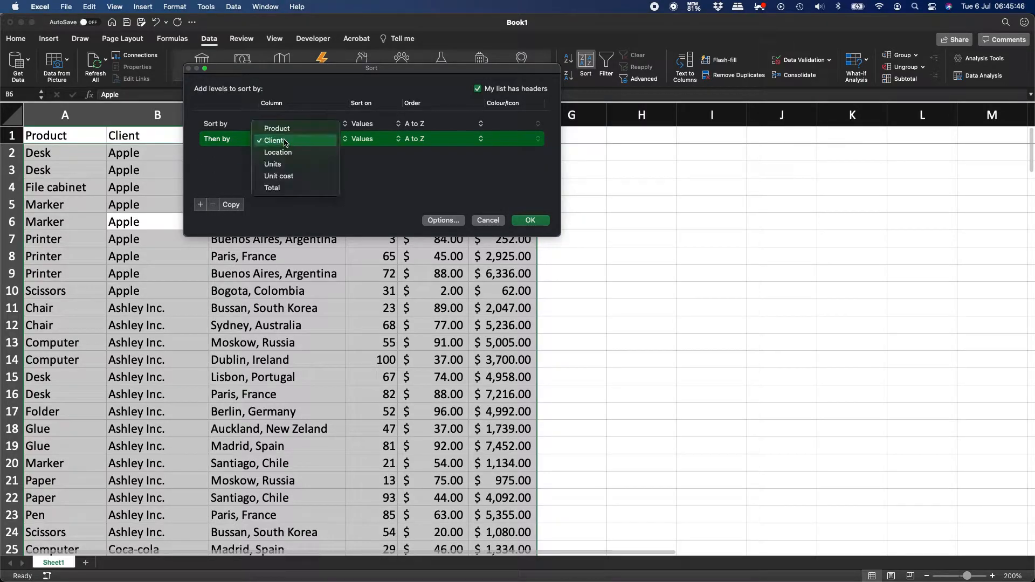
left_click(288, 188)
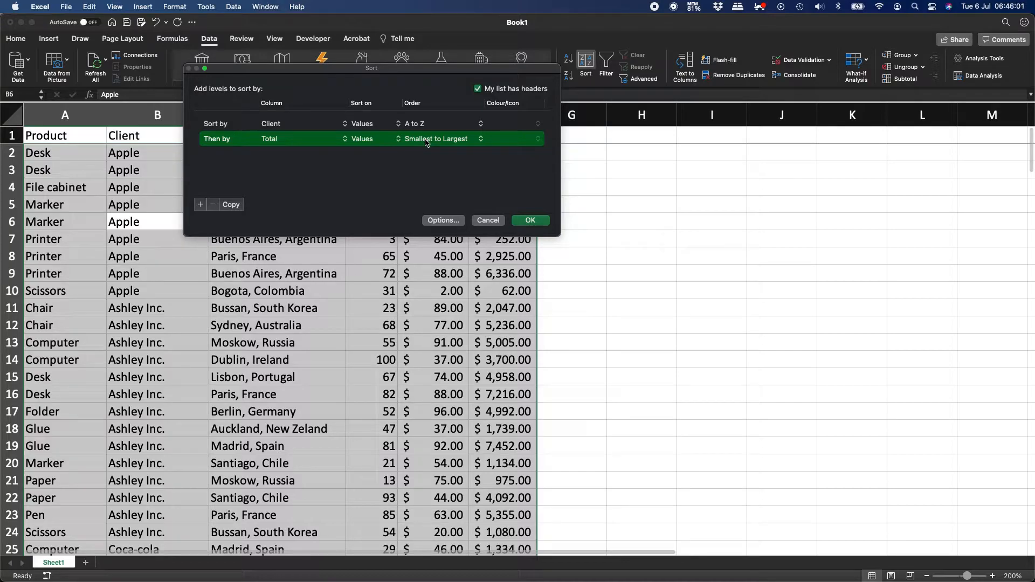
left_click(530, 220)
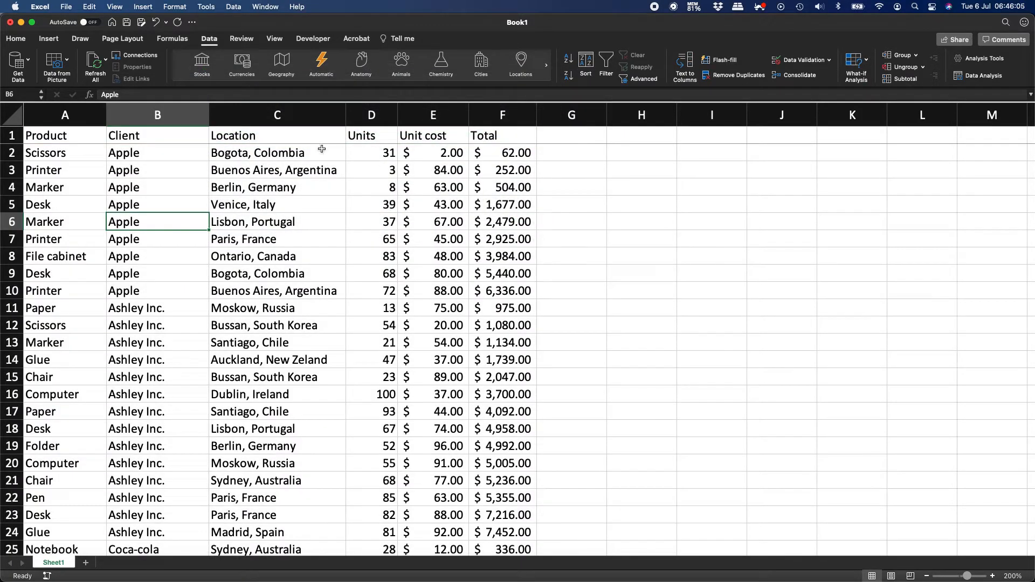
left_click_drag(124, 152, 504, 289)
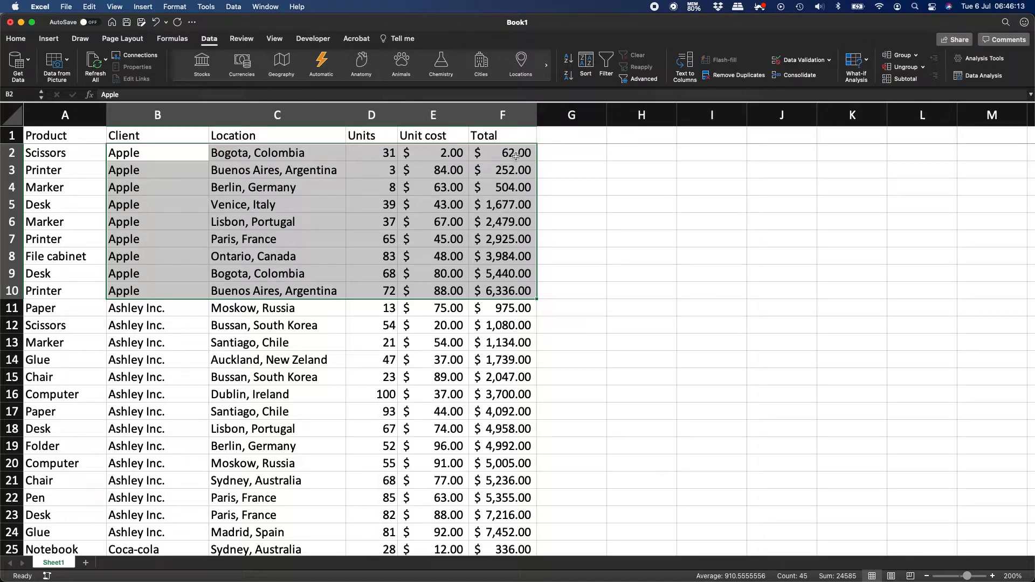
scroll(354, 330, "down", 15)
scroll(353, 330, "down", 8)
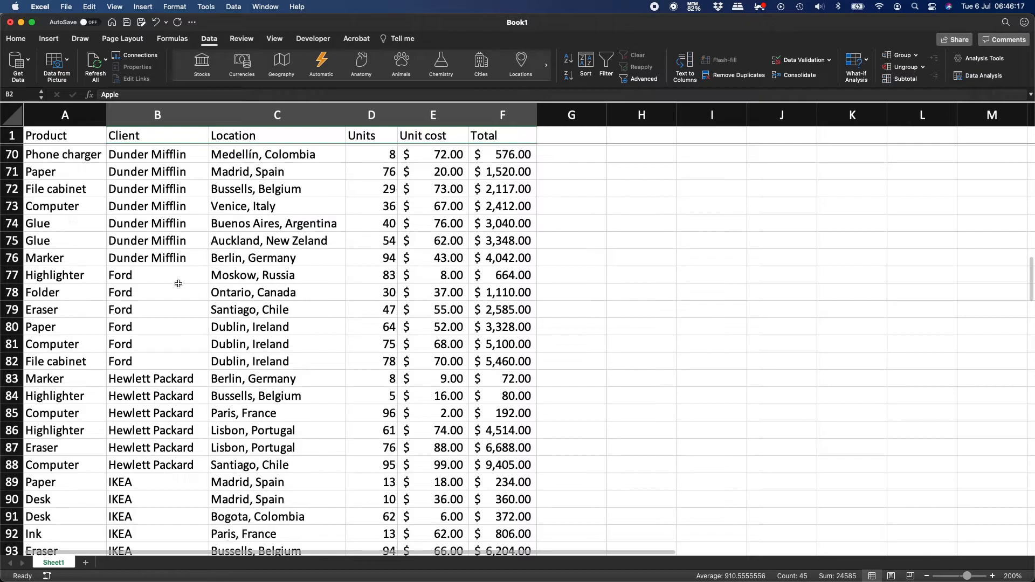
left_click_drag(144, 274, 527, 357)
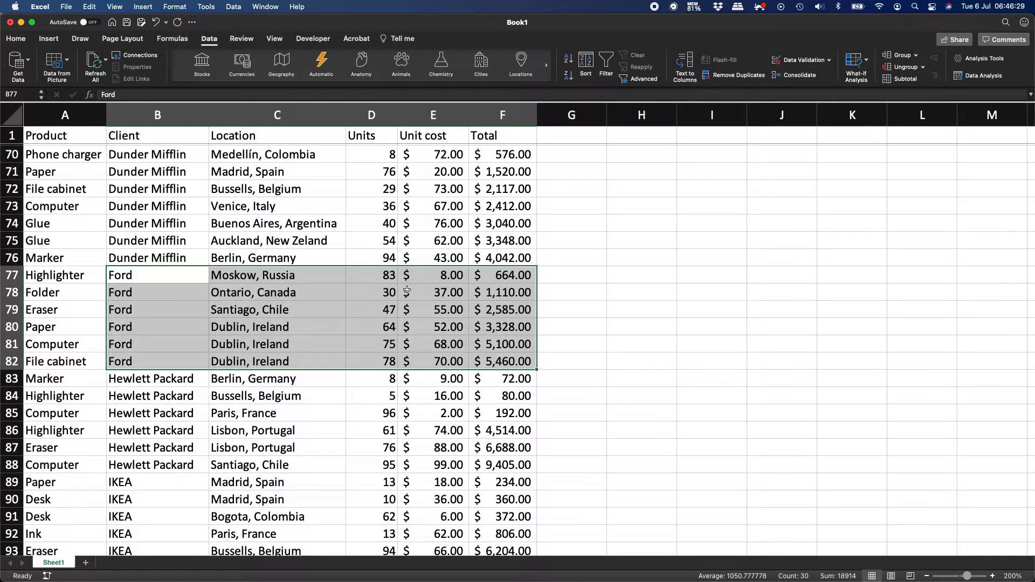
left_click(319, 216)
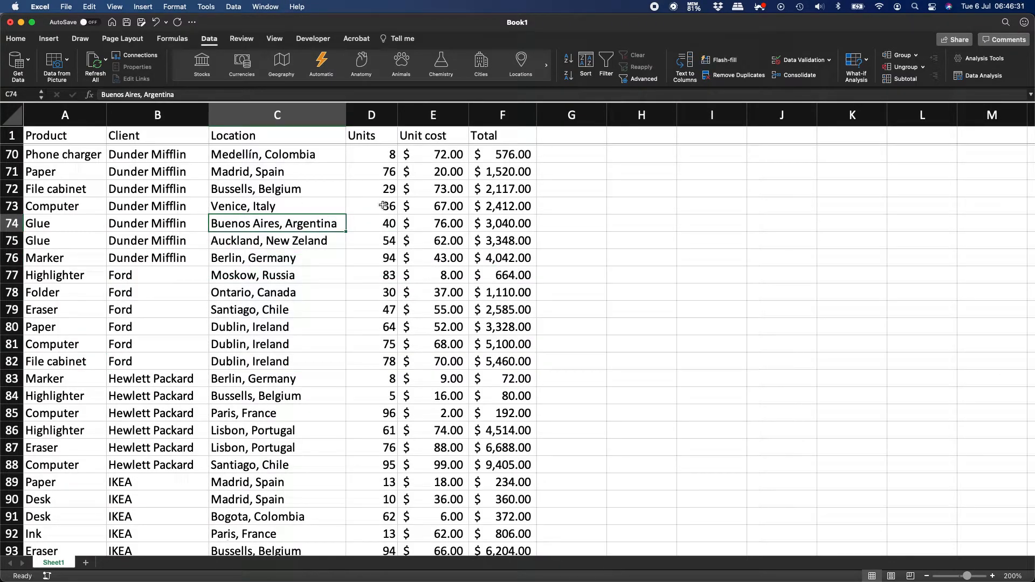
Change the second sort level to Units, largest to smallest, and apply it.
left_click(585, 65)
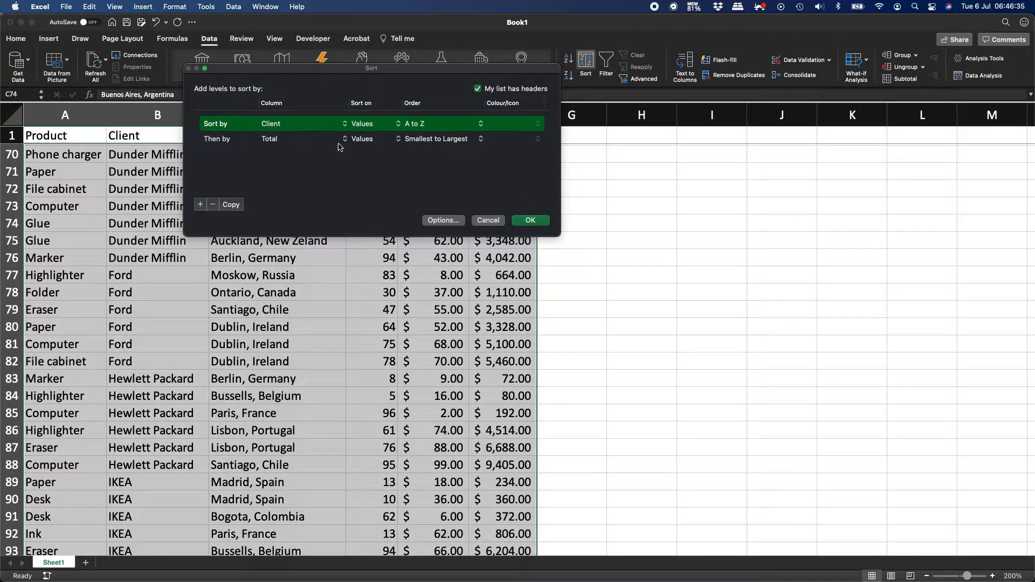
left_click(433, 139)
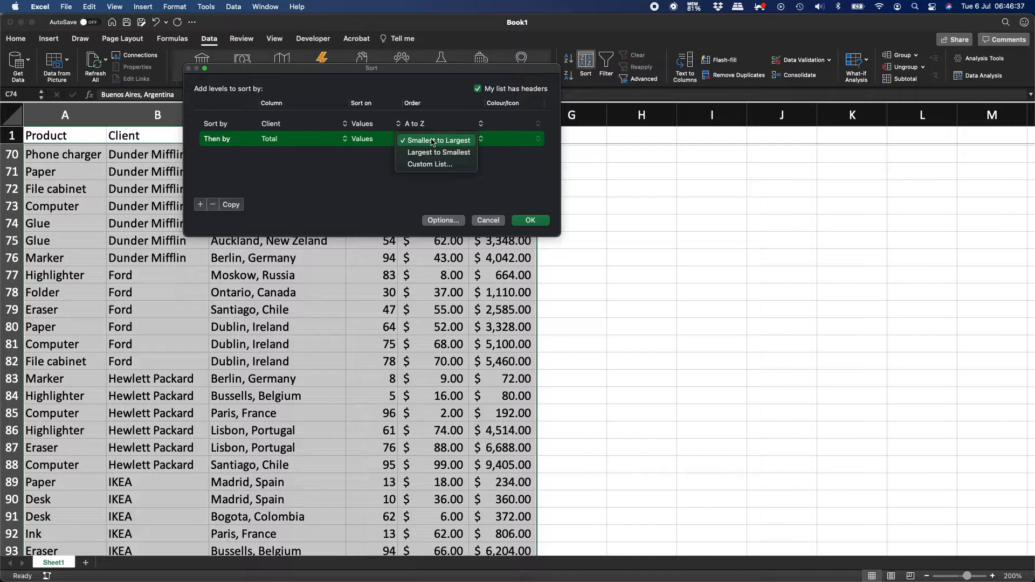
left_click(290, 140)
left_click(288, 140)
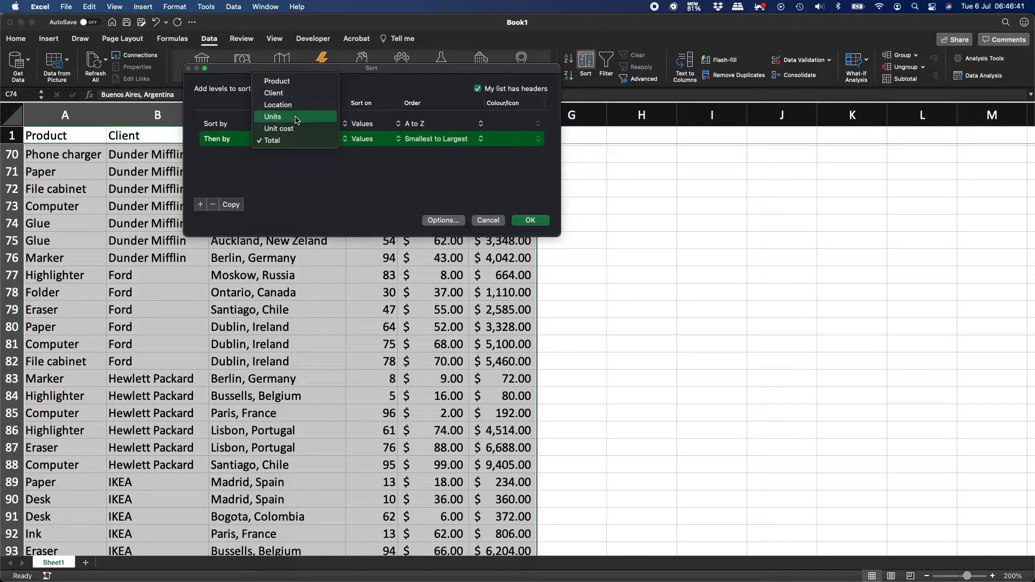
left_click(295, 117)
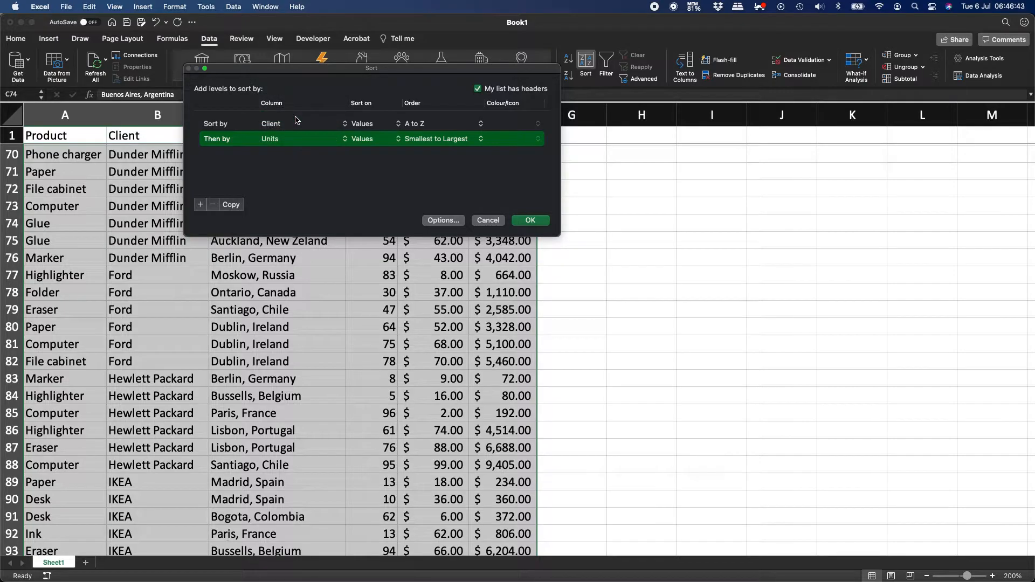
left_click(426, 141)
left_click(428, 153)
left_click(529, 221)
Review the re-sorted rows, confirming Apple's top unit count of 83.
scroll(186, 248, "up", 15)
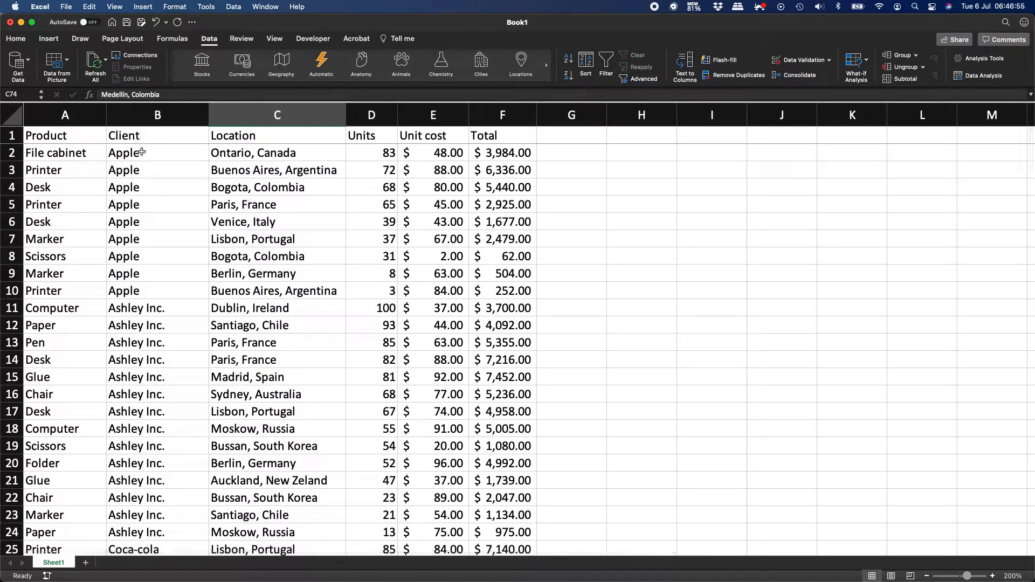
left_click(372, 152)
left_click(58, 152)
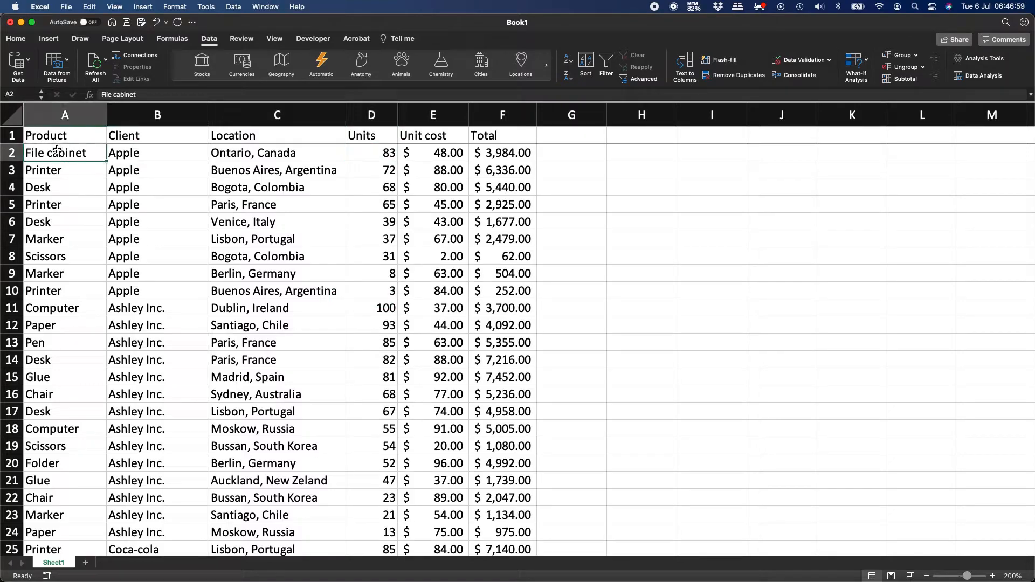
left_click(382, 291)
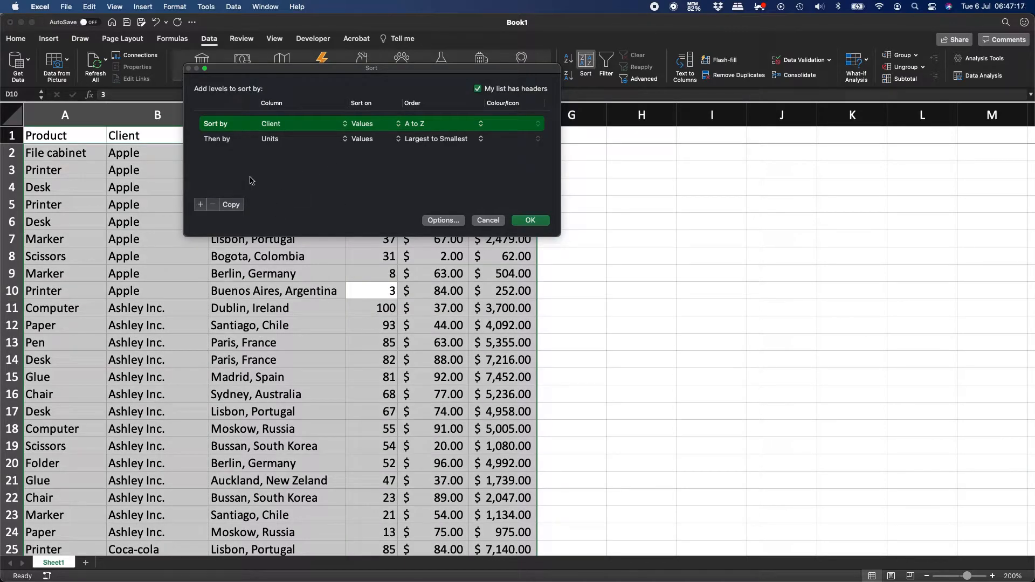
Remove the Then by level and sort by Units alone, smallest to largest.
left_click(261, 142)
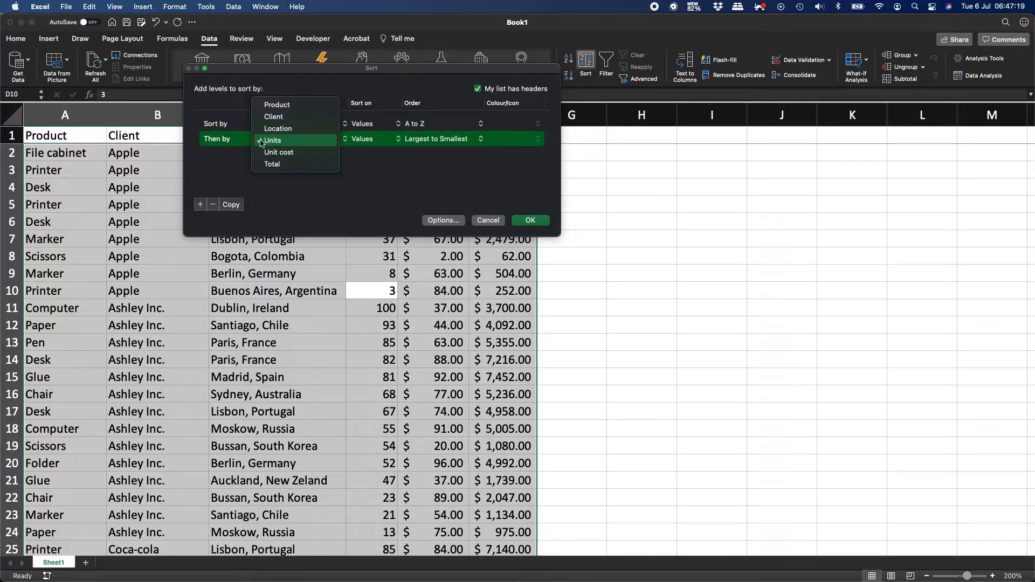
left_click(233, 177)
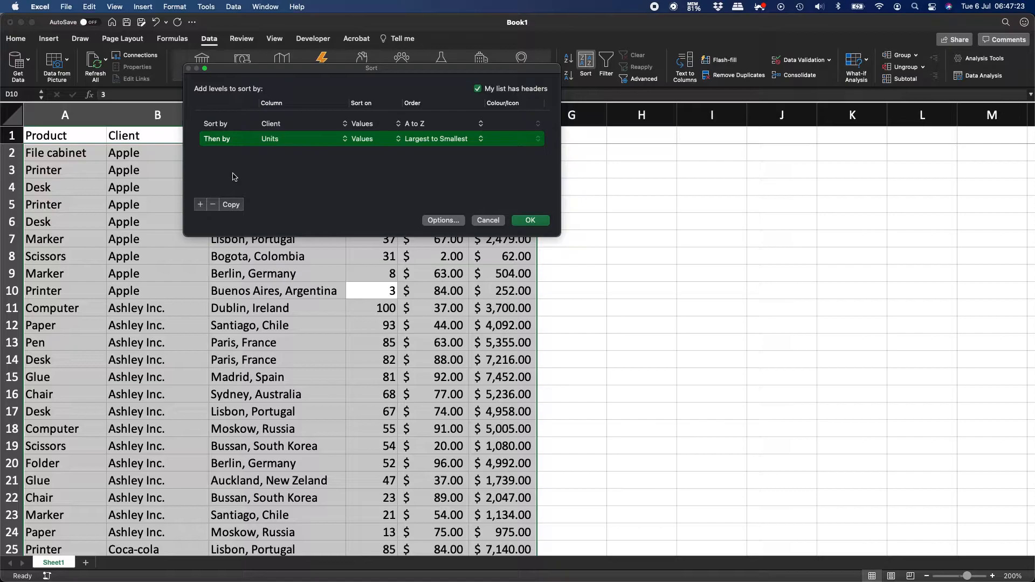
left_click(214, 205)
left_click(280, 125)
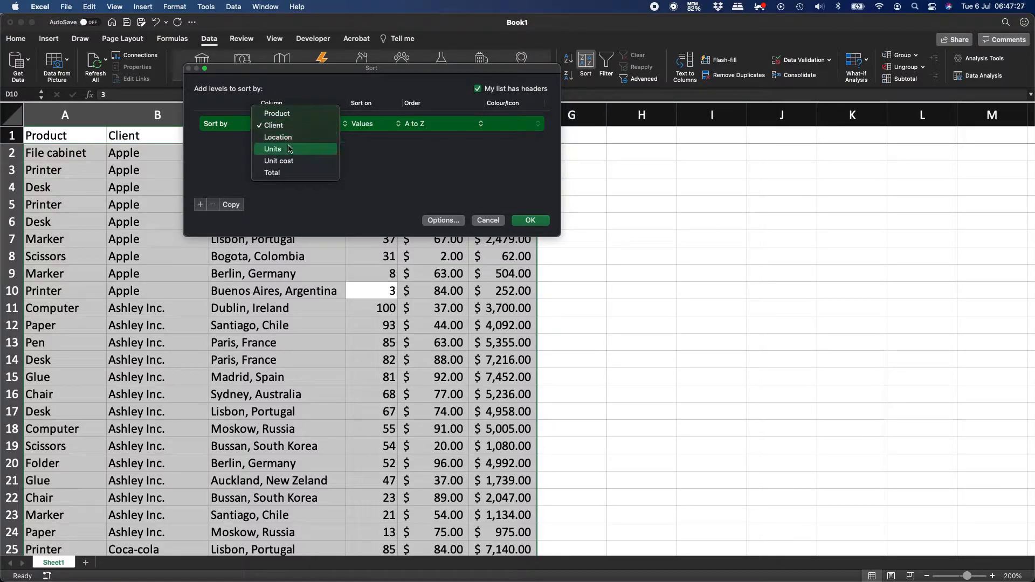
left_click(291, 147)
left_click(534, 221)
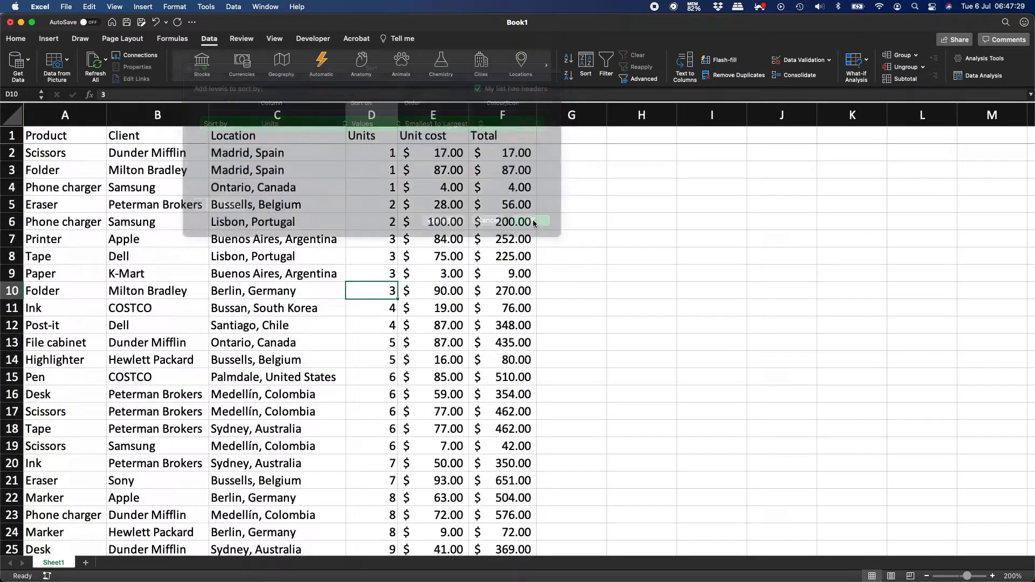
left_click(313, 215)
Check the 'Conditional formatting' line in the Word notes, then return to Excel.
key("super+Tab")
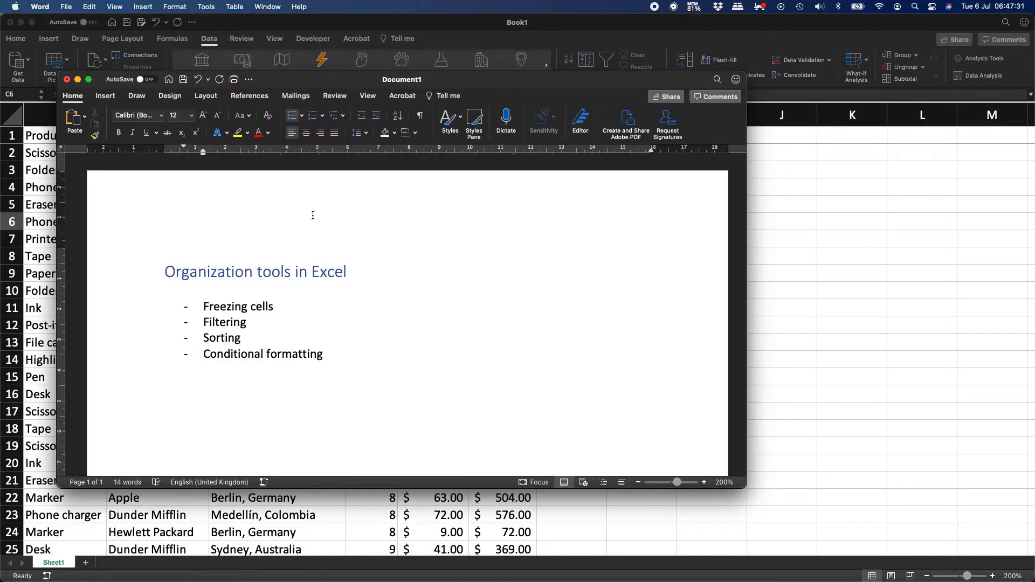
left_click(339, 353)
triple_click(339, 353)
left_click(339, 354)
left_click(831, 289)
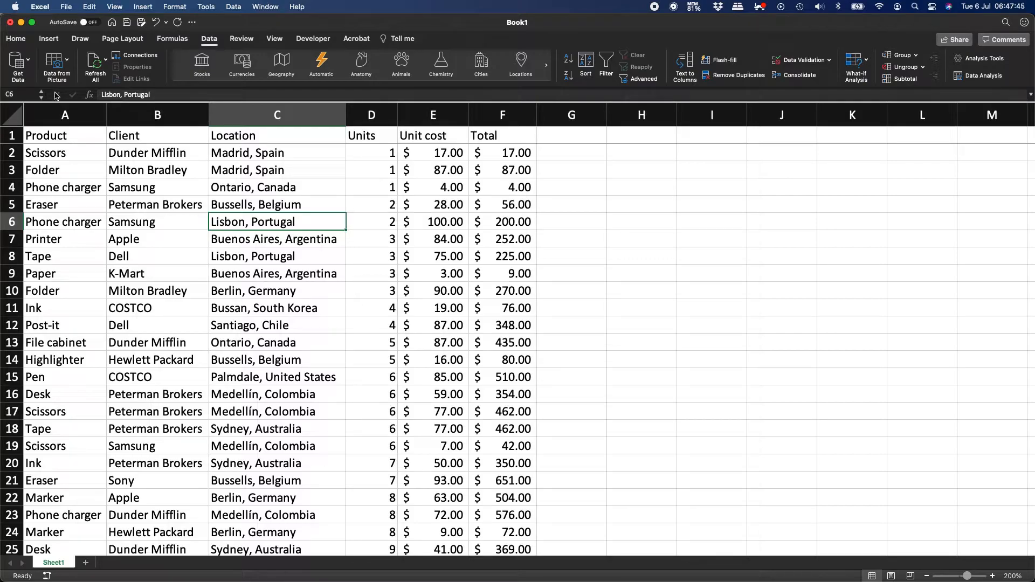
On the Home tab, start then cancel a new conditional formatting rule, and select cell E2.
left_click(21, 39)
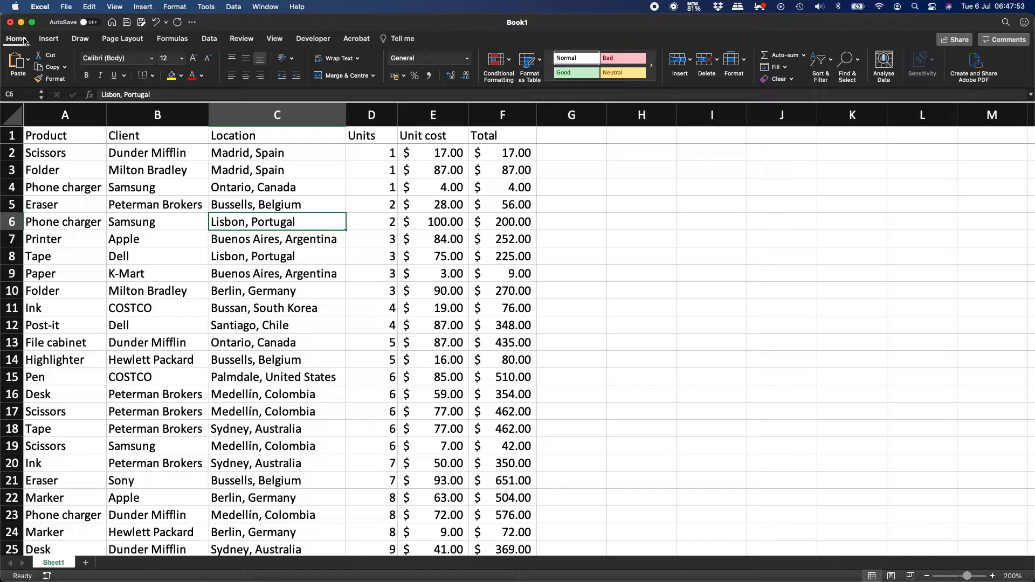
left_click(509, 63)
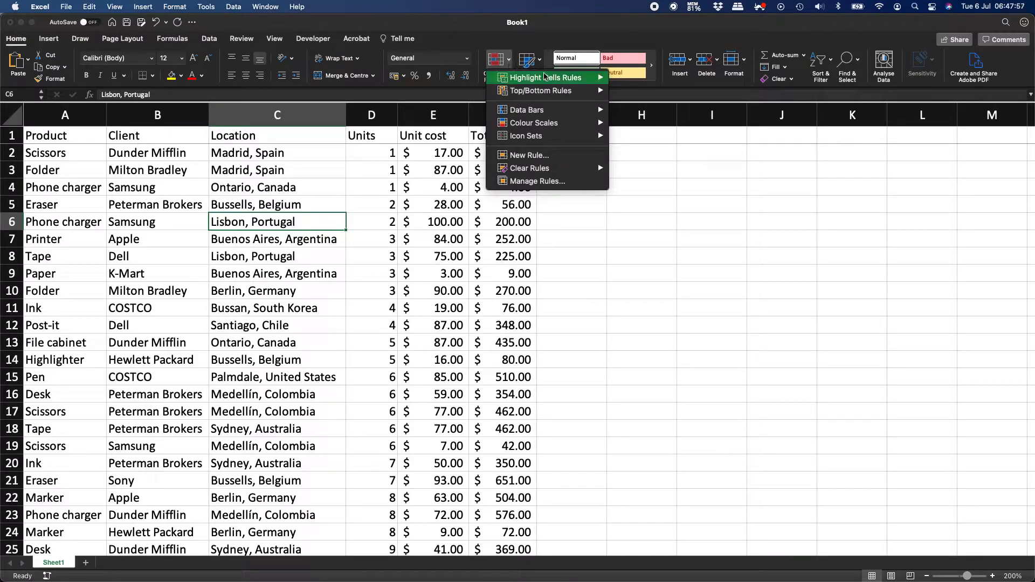
mouse_move(572, 98)
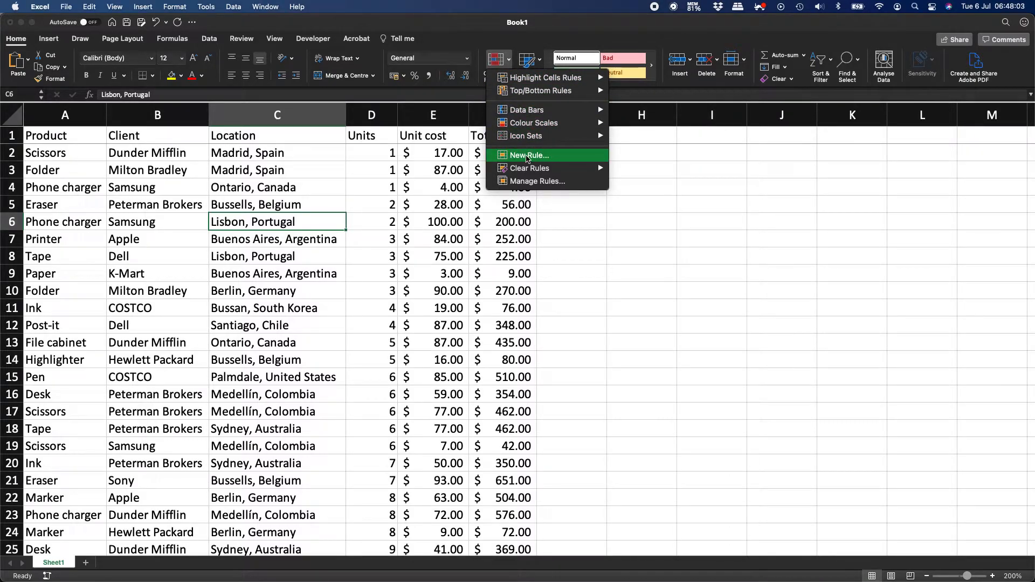
left_click(528, 156)
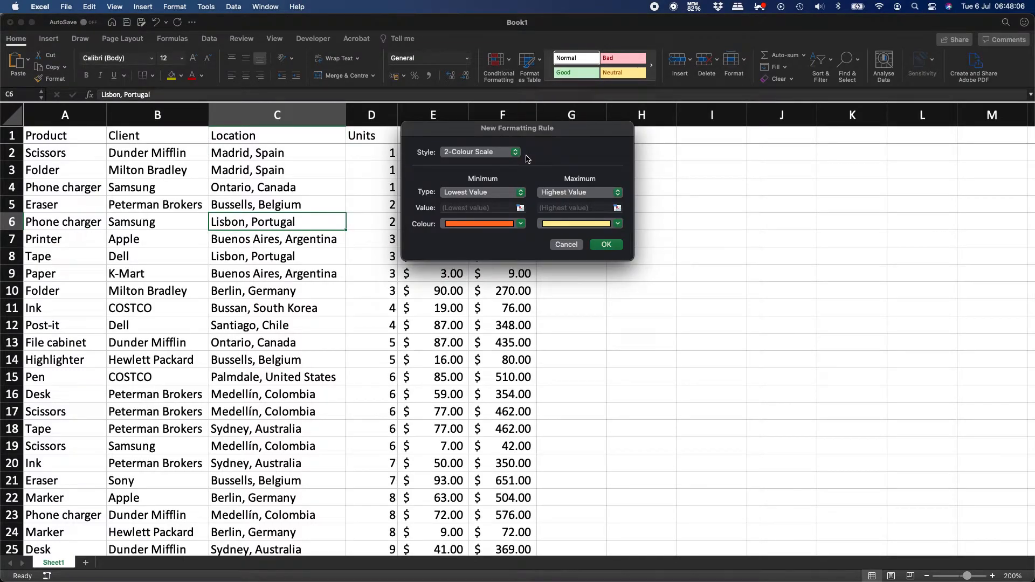
left_click(567, 245)
left_click(449, 158)
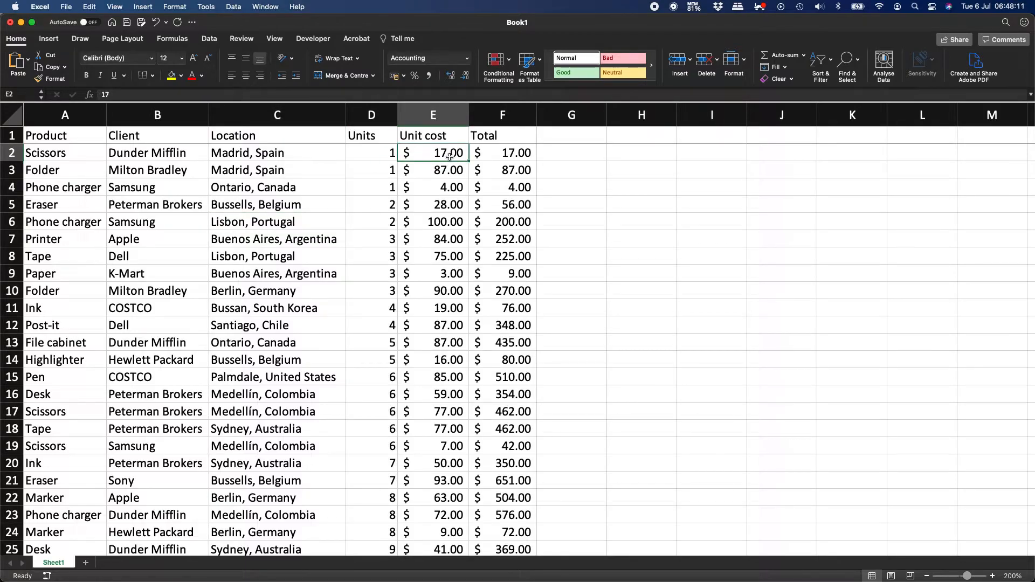
Select Unit cost E2:E201 and start a Classic conditional rule based on cell value.
key("super+shift+Down")
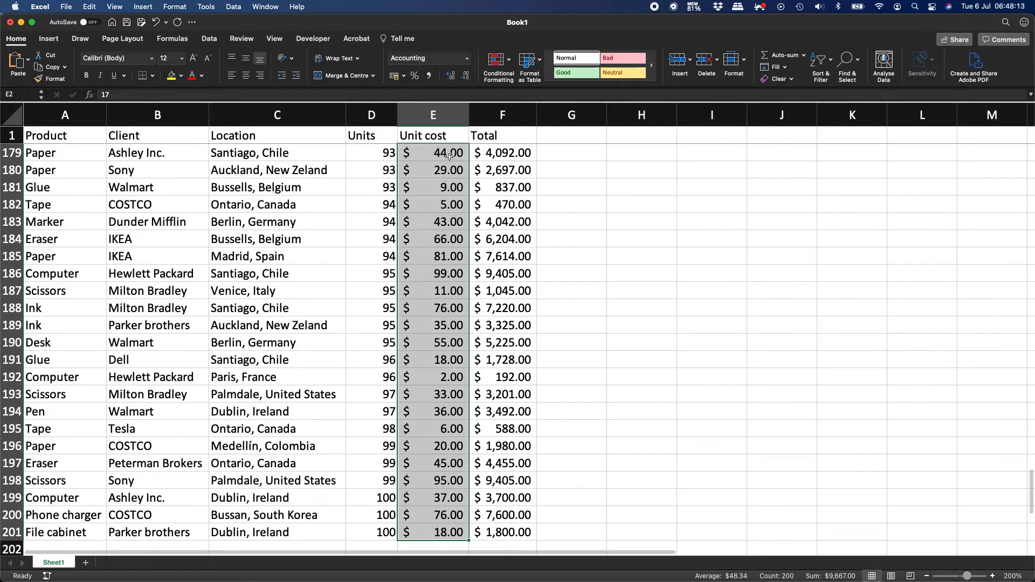
scroll(442, 191, "up", 20)
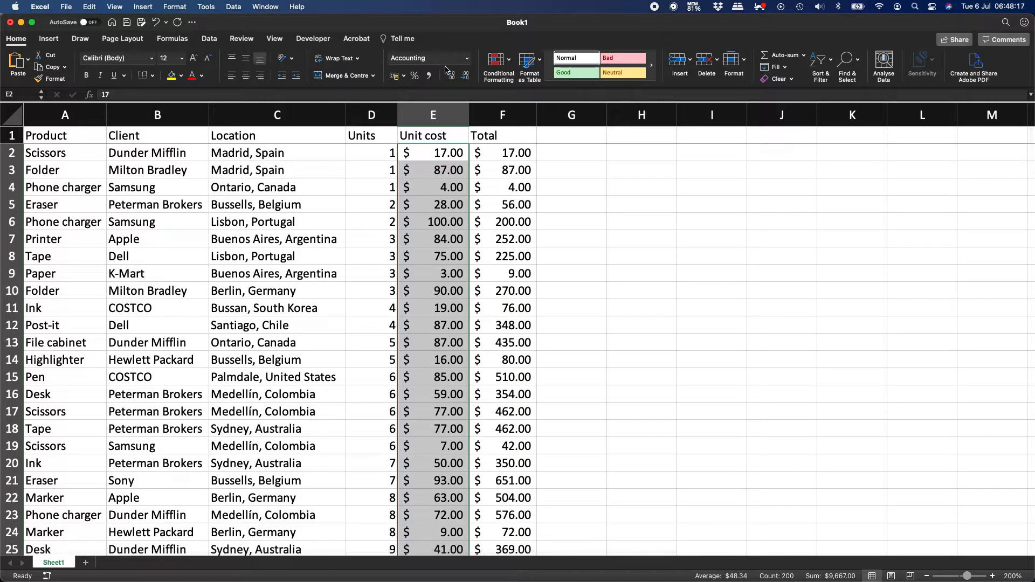
left_click(496, 61)
left_click(536, 154)
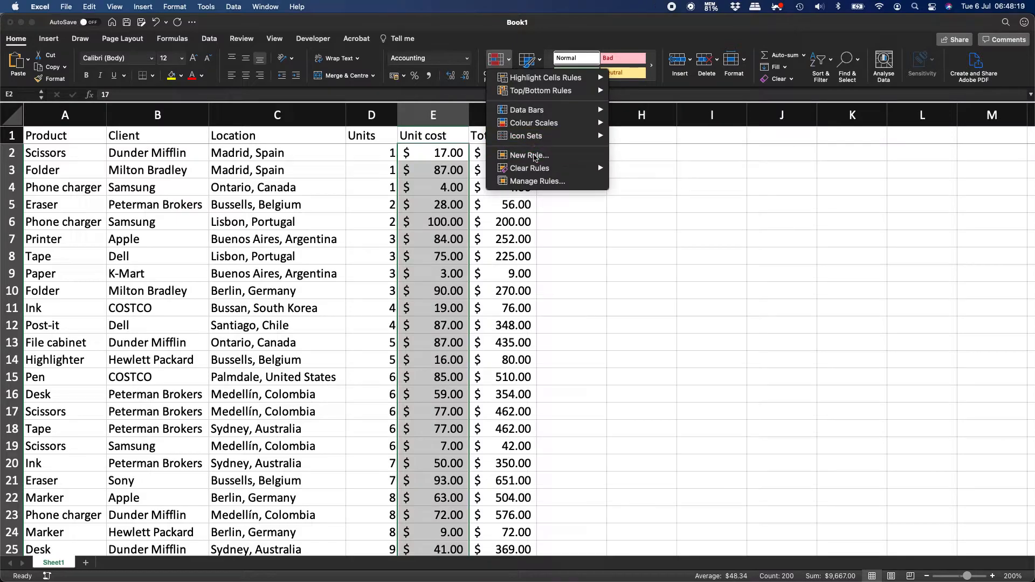
left_click(497, 154)
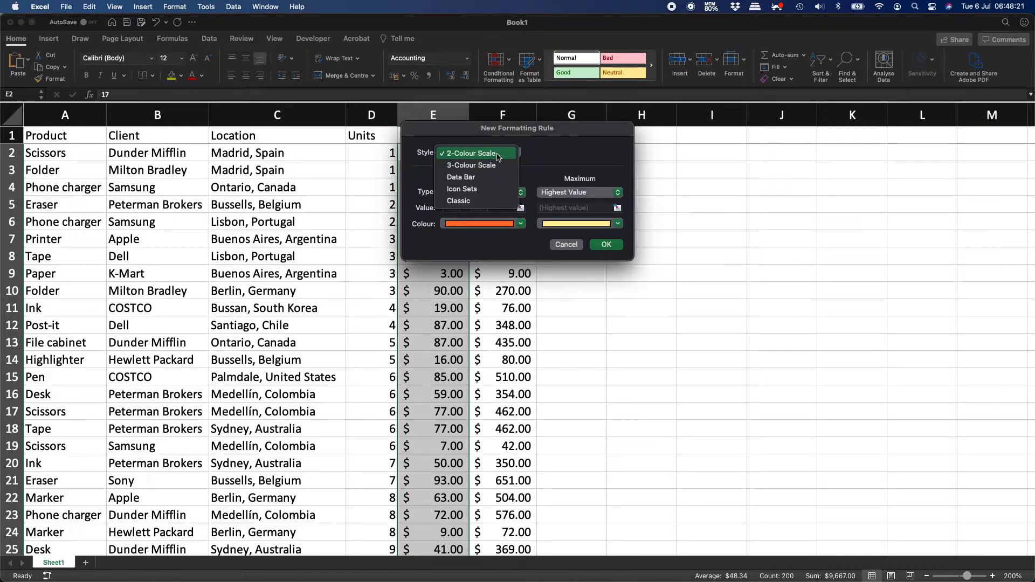
left_click(482, 201)
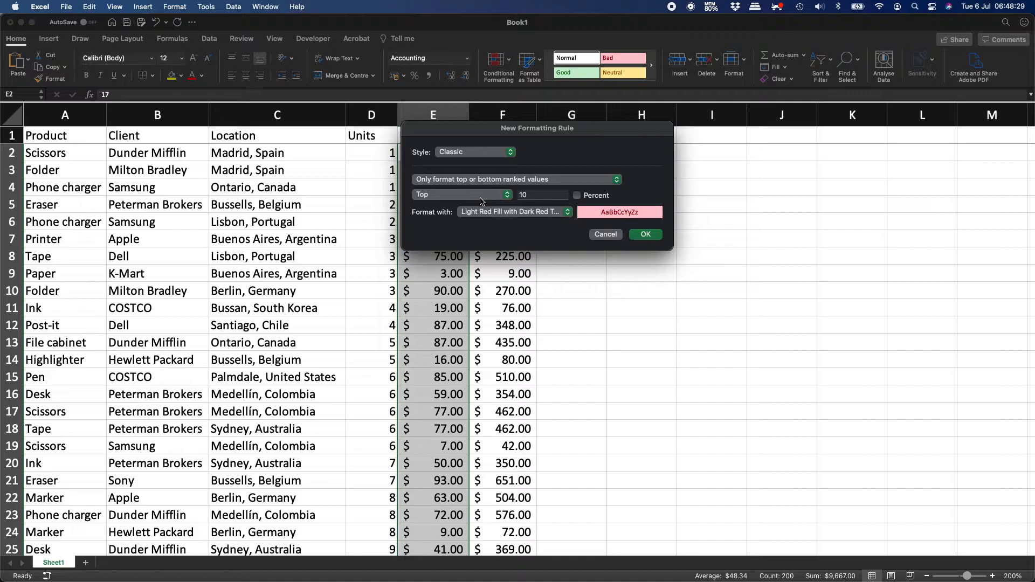
left_click(488, 180)
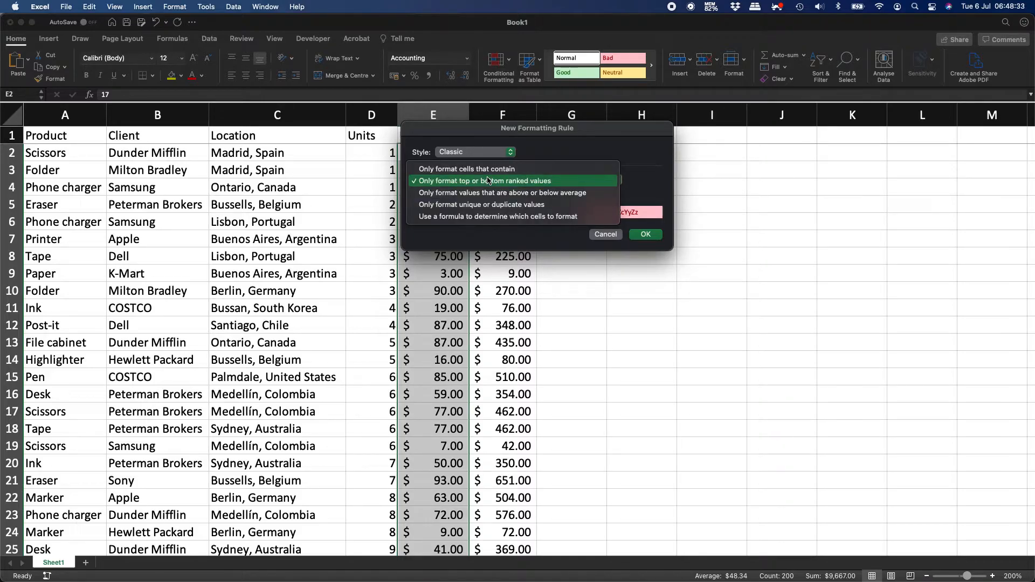
left_click(540, 173)
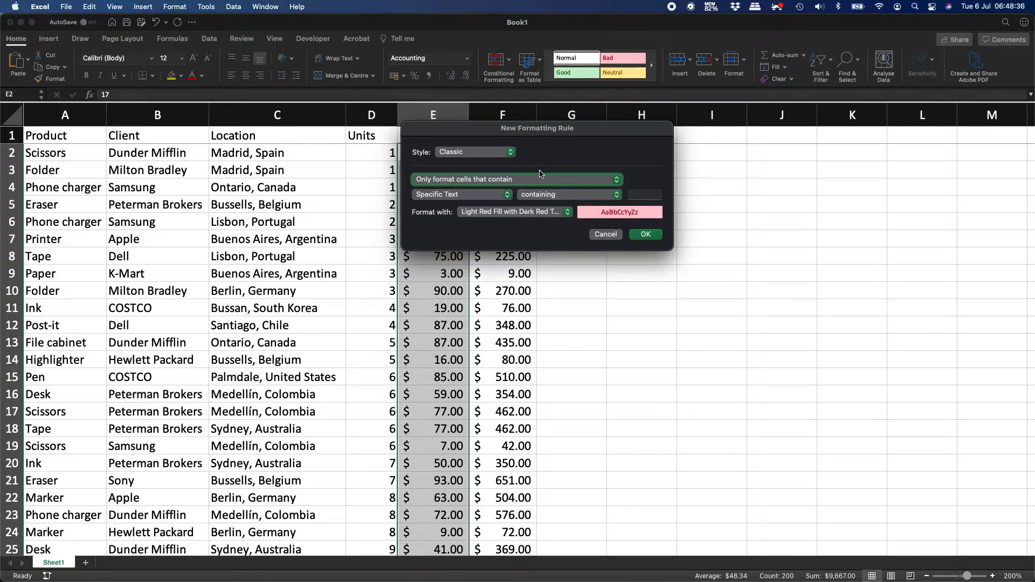
left_click(488, 198)
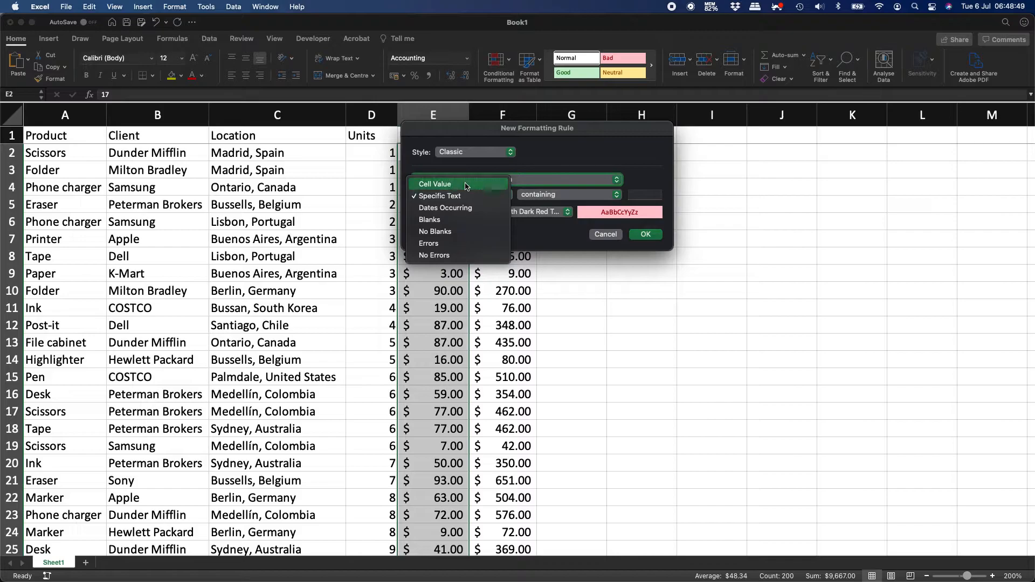
left_click(466, 186)
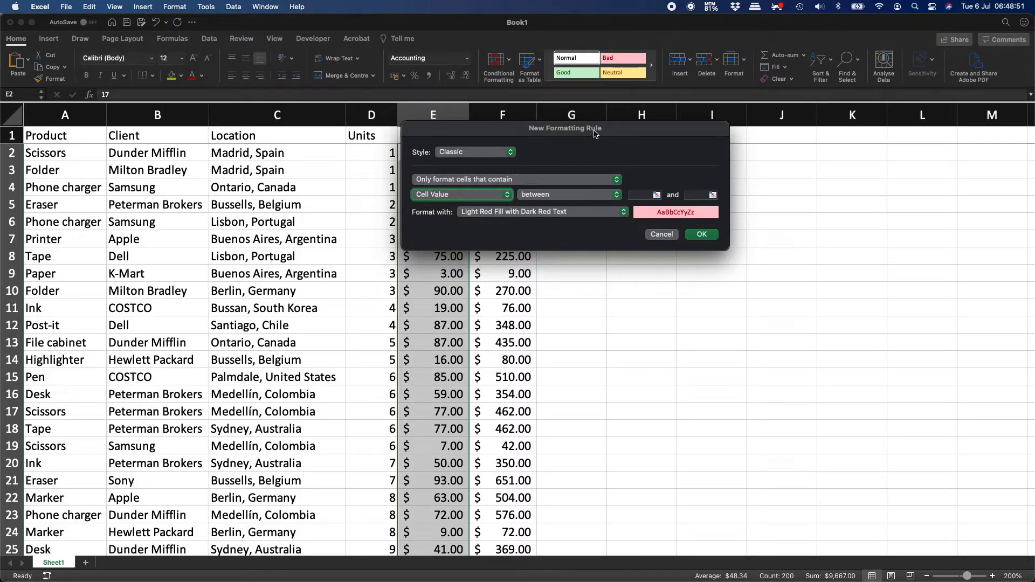
Set the condition to less than or equal to 50 with a custom format.
left_click_drag(593, 130, 507, 187)
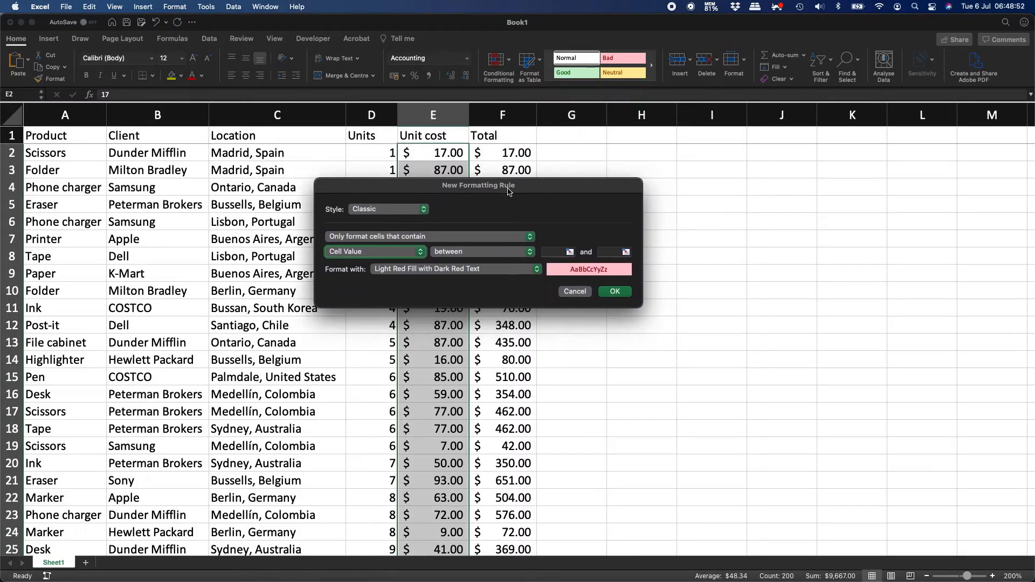
left_click(499, 252)
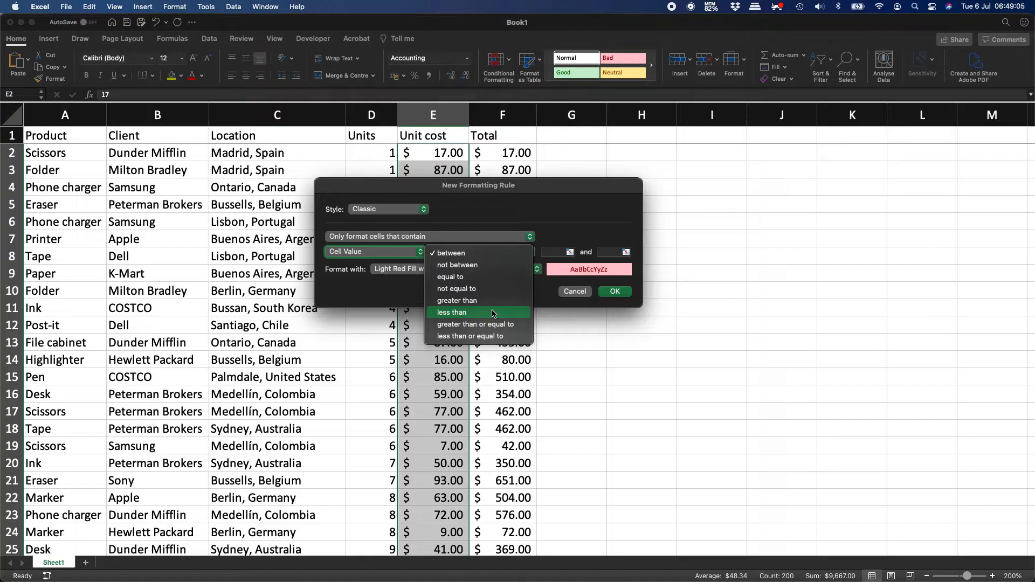
left_click(485, 337)
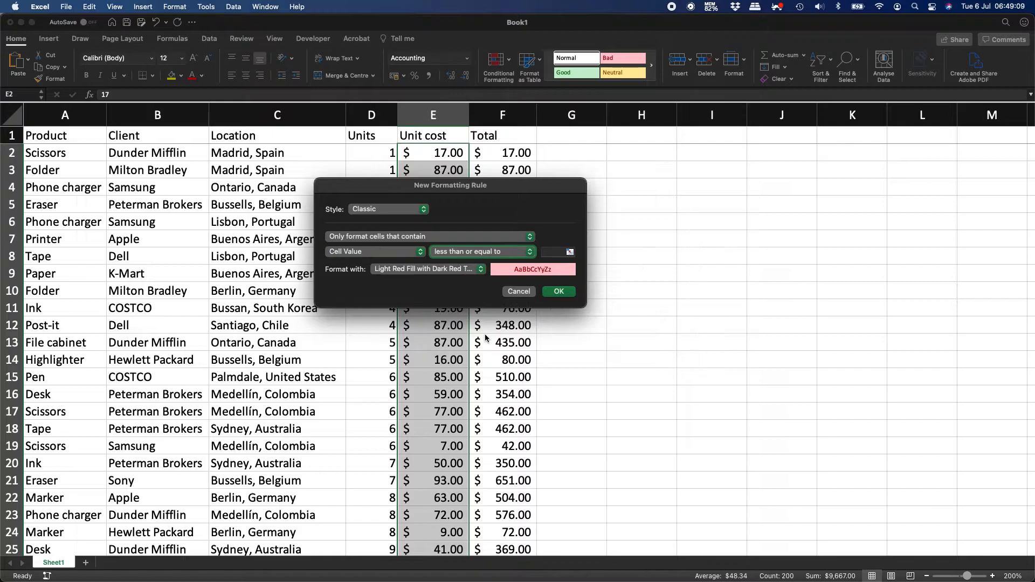
left_click(548, 252)
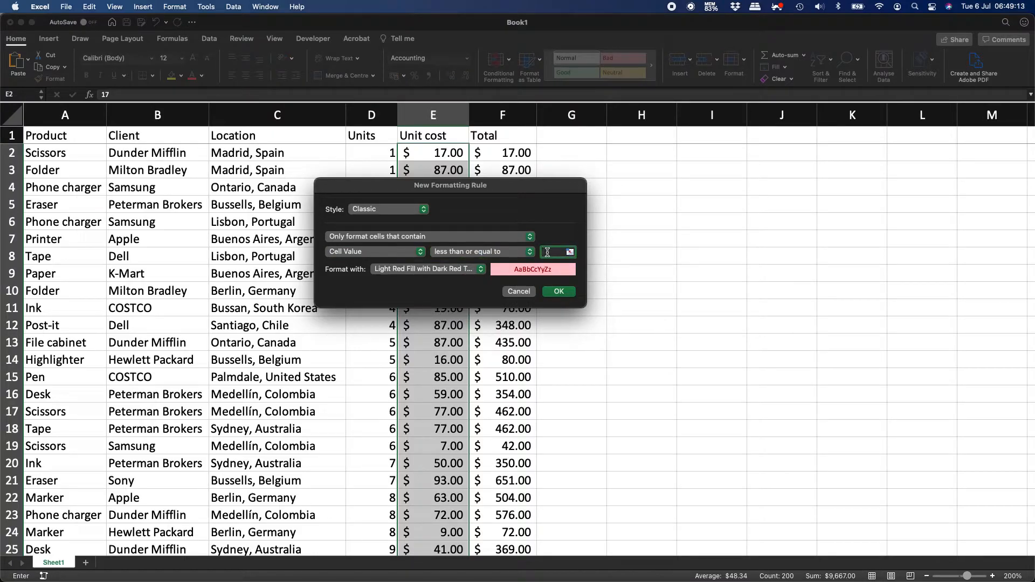
type("50")
left_click(521, 253)
left_click(509, 231)
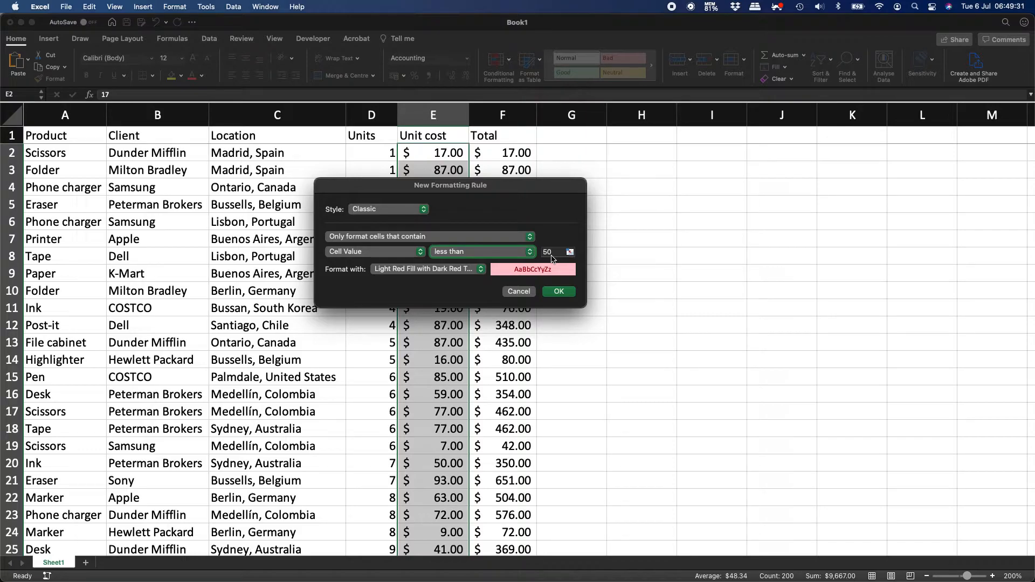
left_click(520, 254)
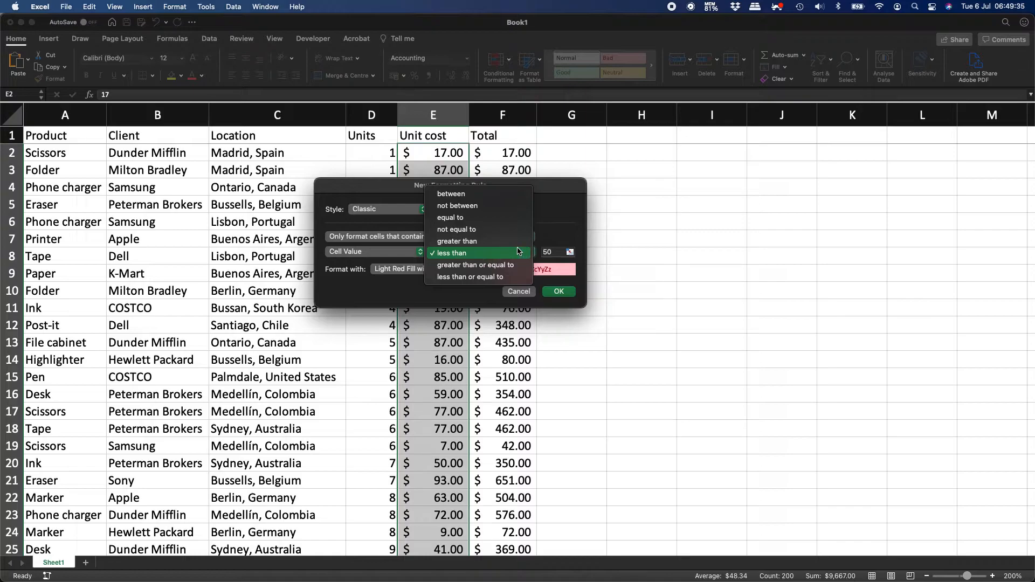
left_click(507, 278)
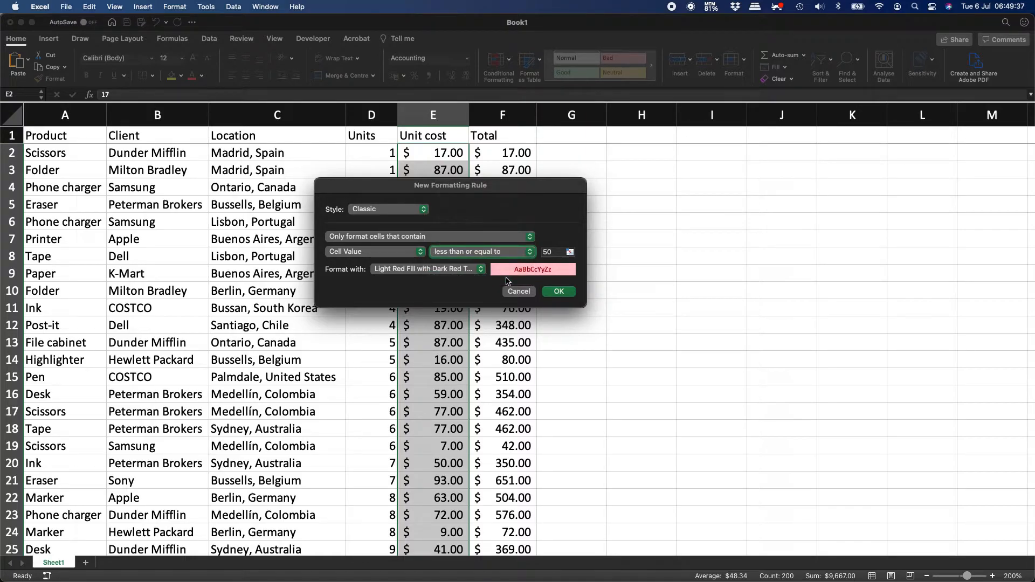
left_click(462, 272)
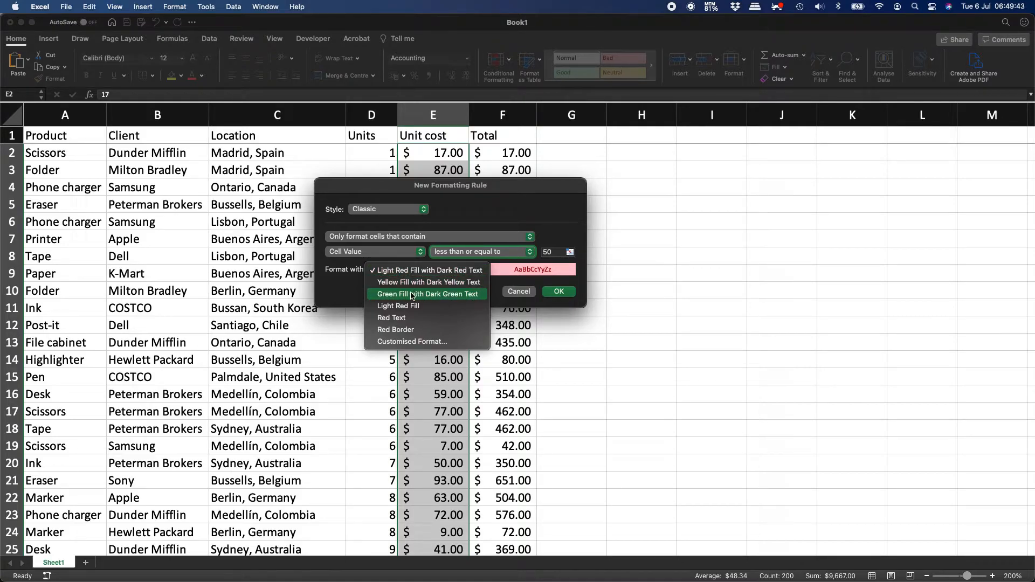
left_click(425, 342)
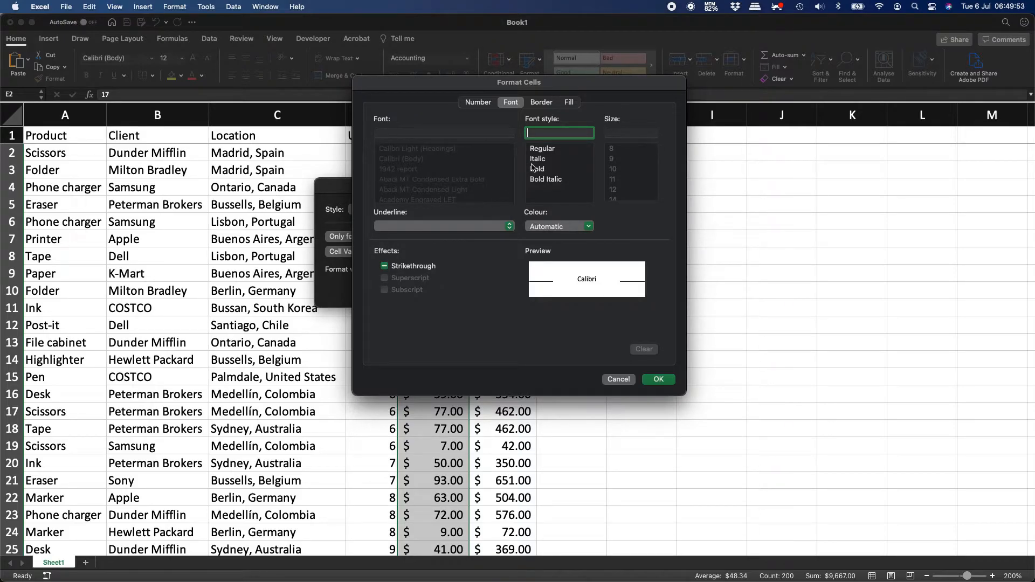
Give the 50-or-less rule a bold font in standard blue and confirm the format.
left_click(547, 170)
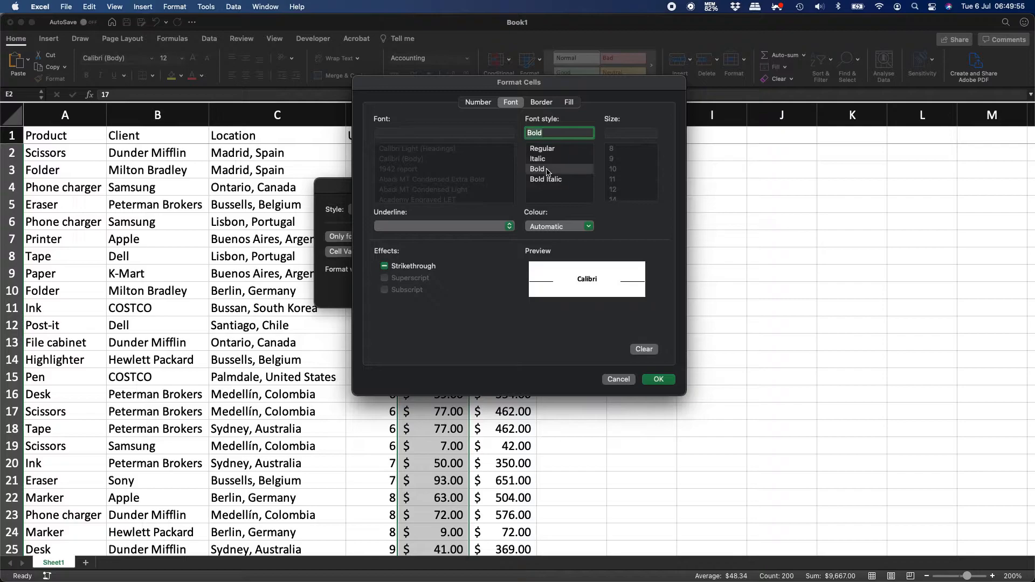
left_click(576, 227)
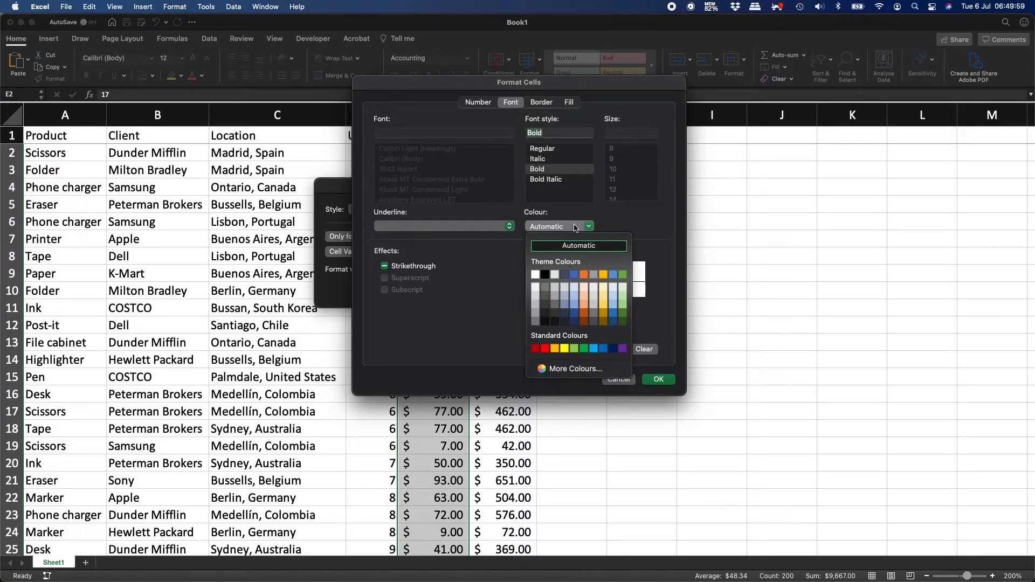
left_click(604, 349)
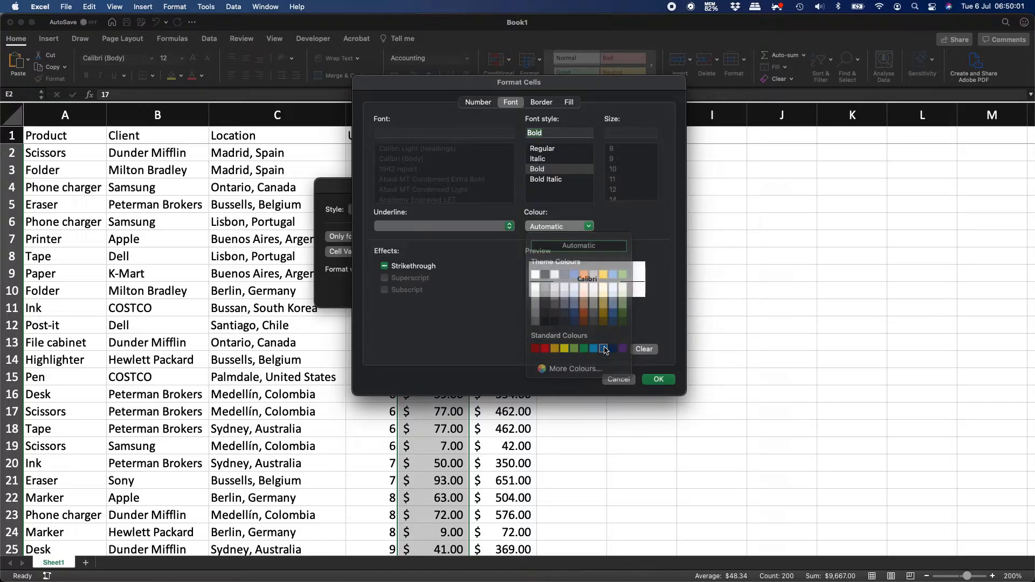
left_click(574, 226)
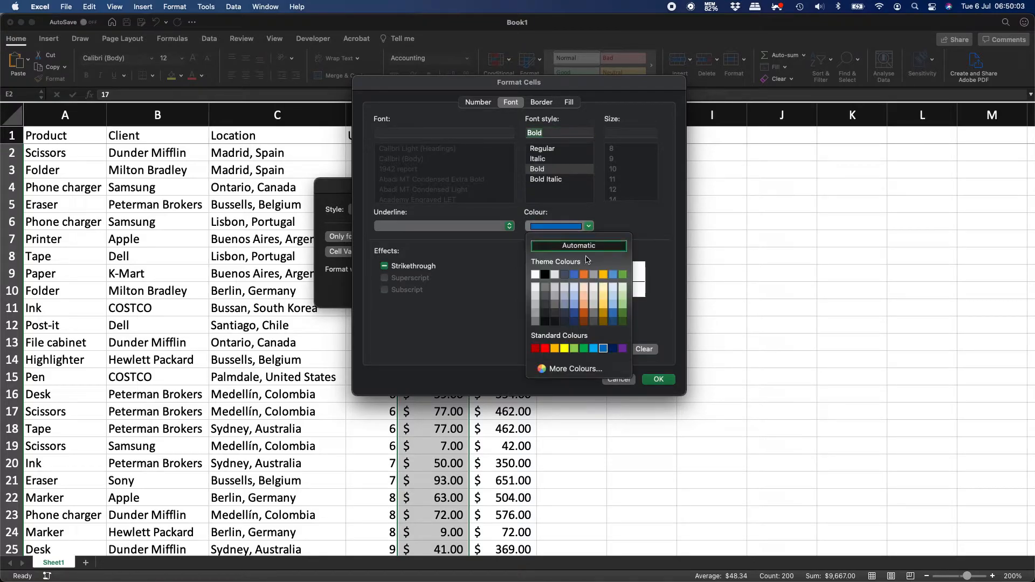
left_click(613, 347)
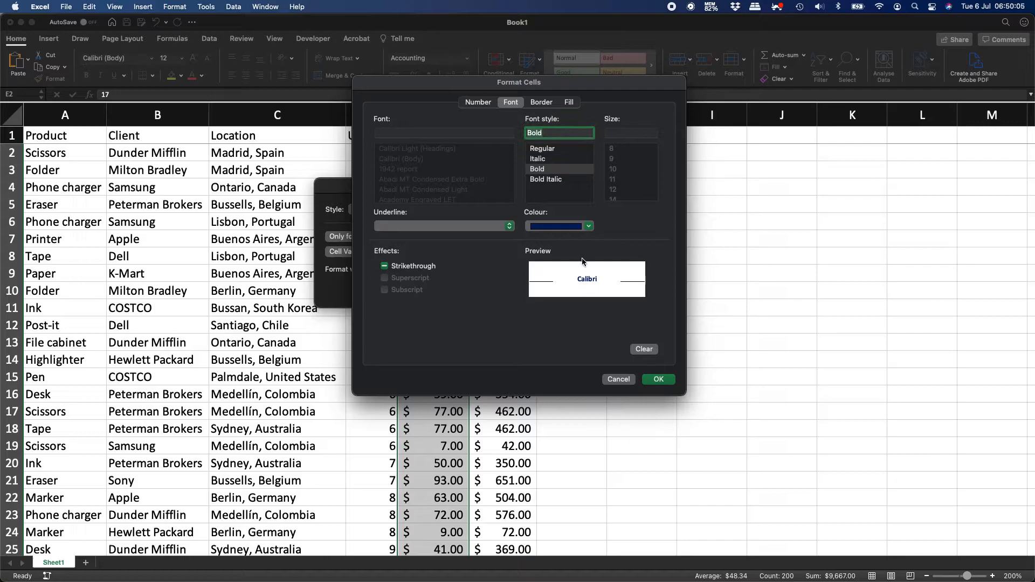
left_click(582, 227)
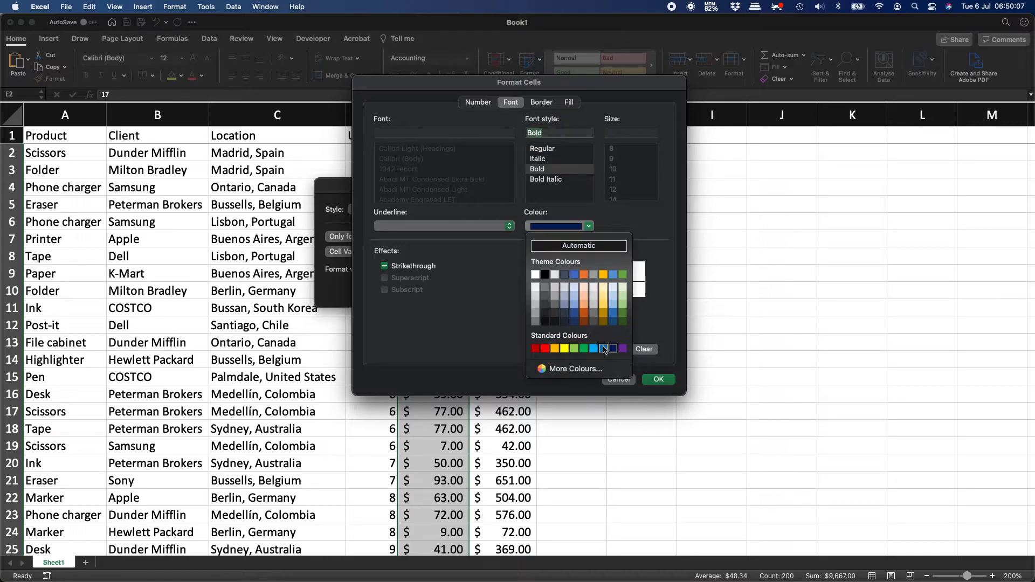
left_click(603, 349)
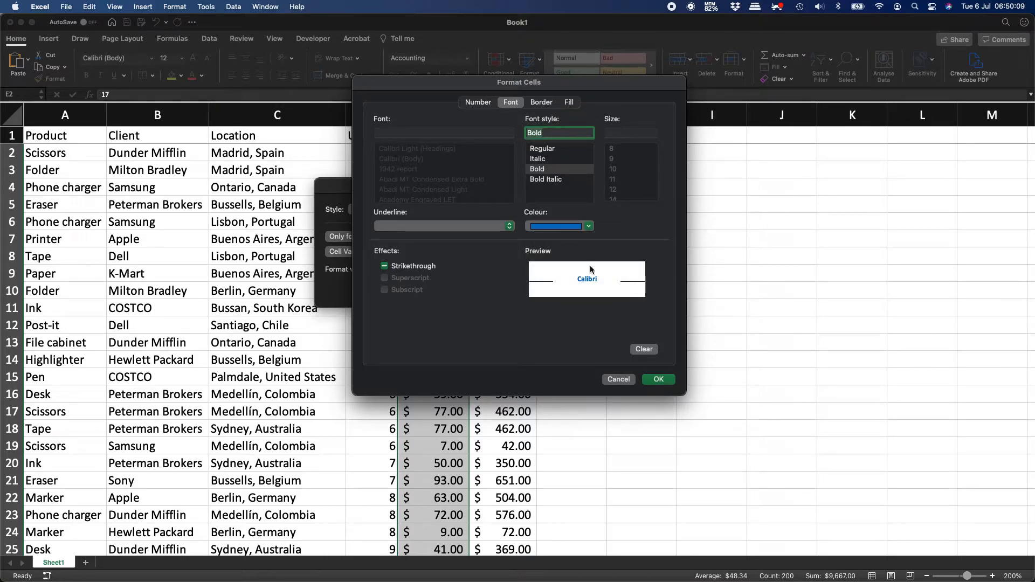
left_click(658, 380)
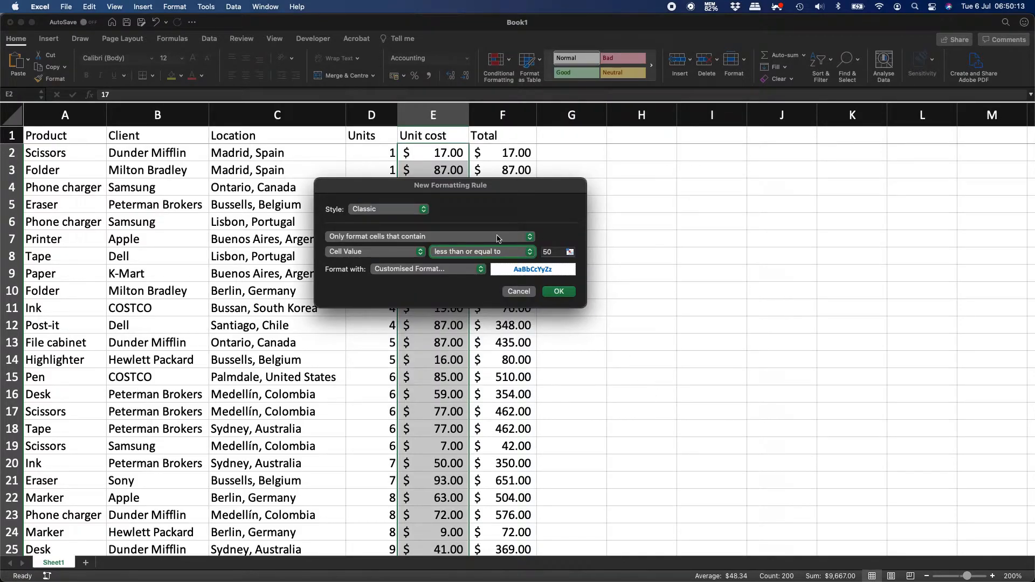
Apply the 50-or-less bold blue rule and review the formatted Unit cost values.
left_click(558, 292)
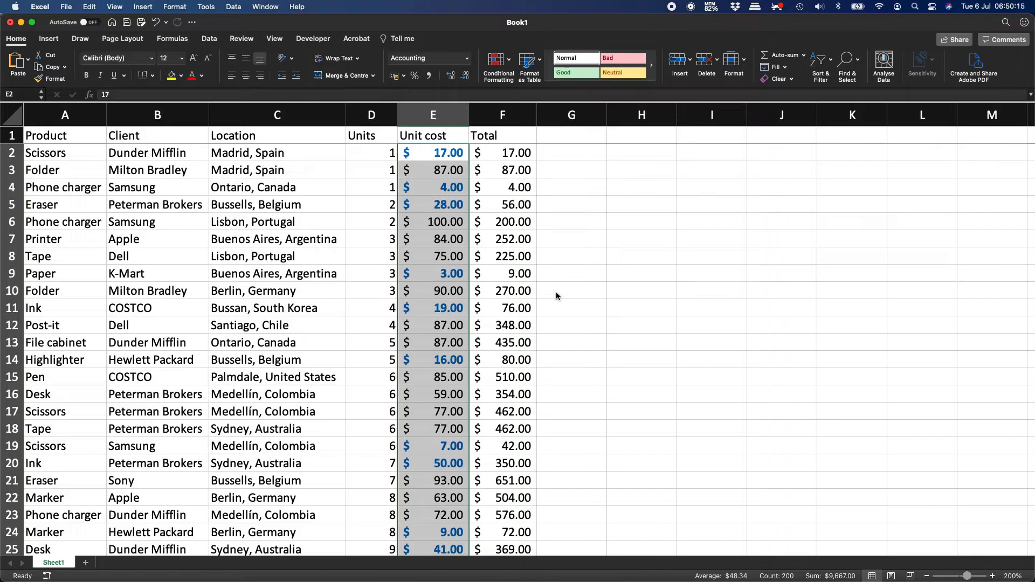
left_click(440, 221)
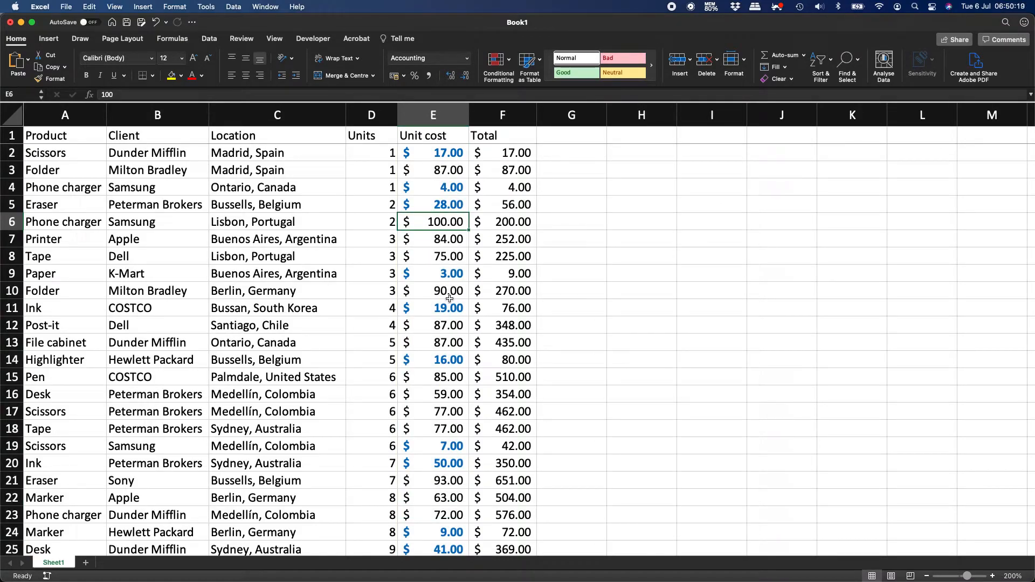
left_click(447, 154)
scroll(444, 329, "down", 6)
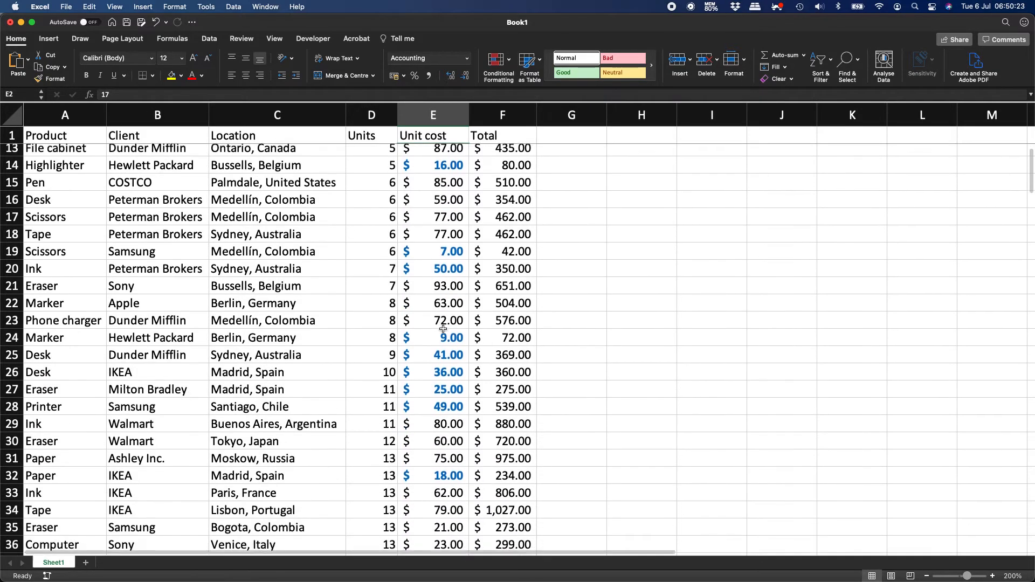
scroll(443, 329, "down", 10)
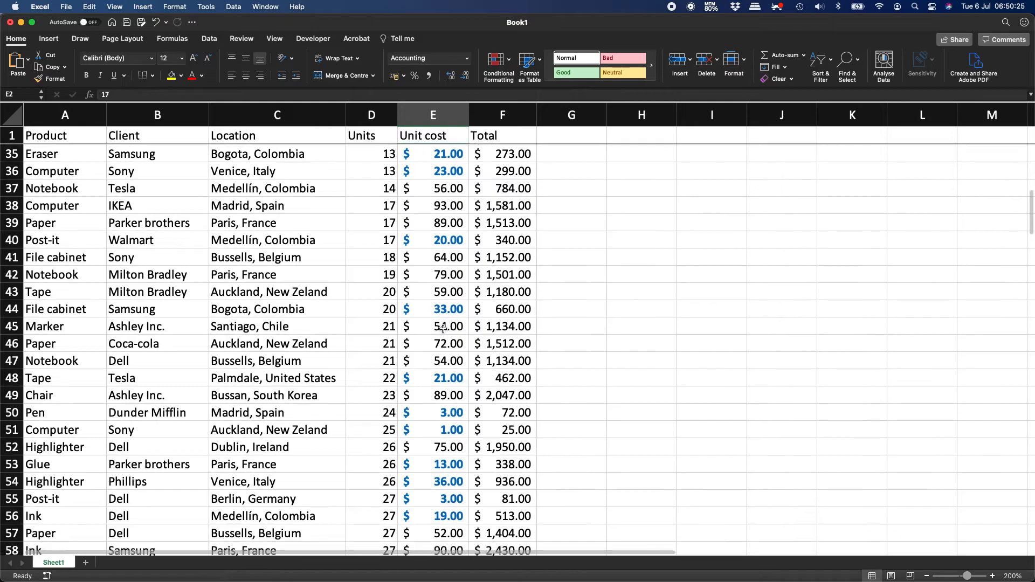
Change the Unit cost in E46 to 35.
left_click(446, 345)
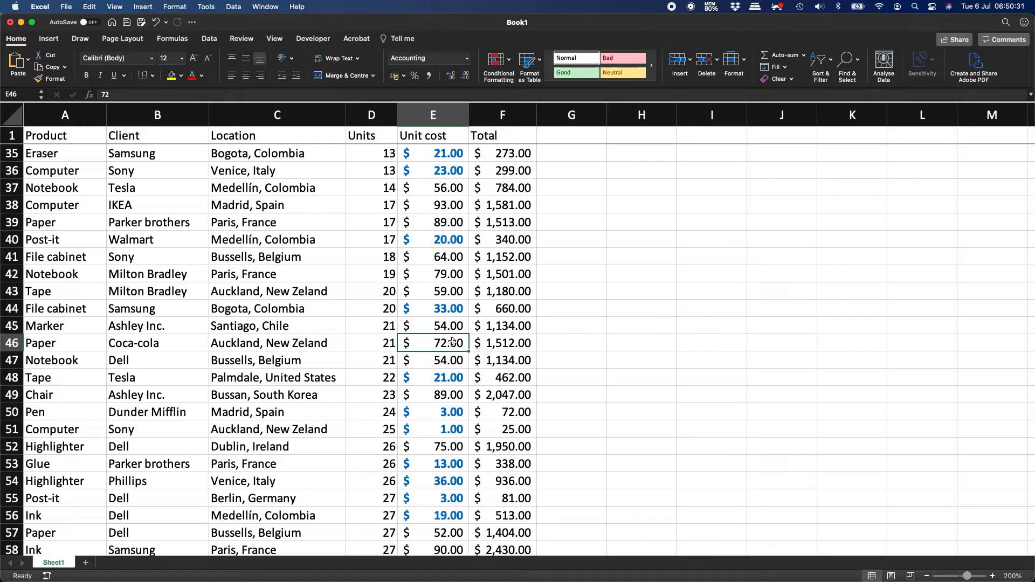
type("35")
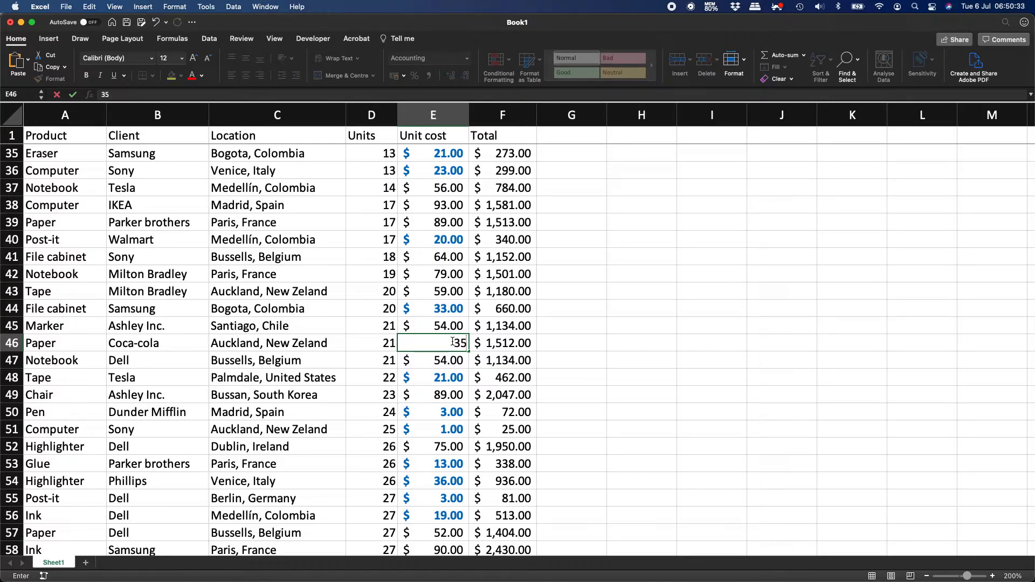
key("Return")
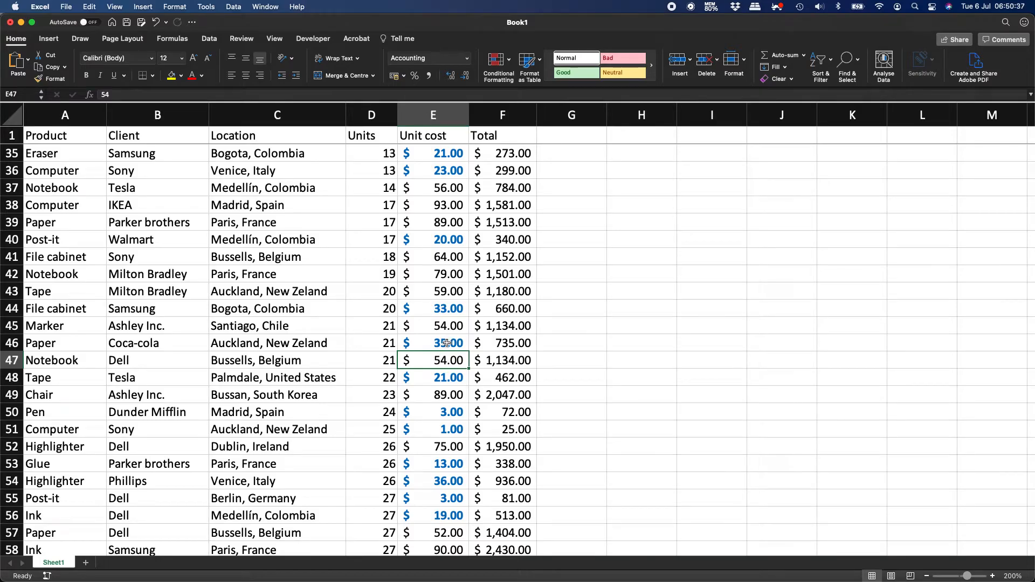
Select the Unit cost values from E2 down to E201.
scroll(447, 343, "down", 20)
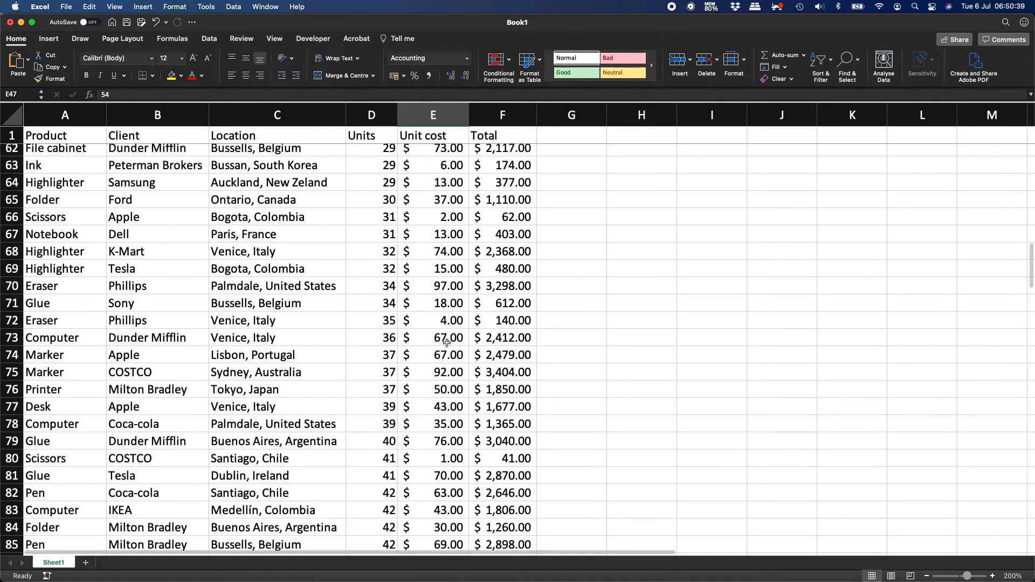
scroll(448, 343, "down", 13)
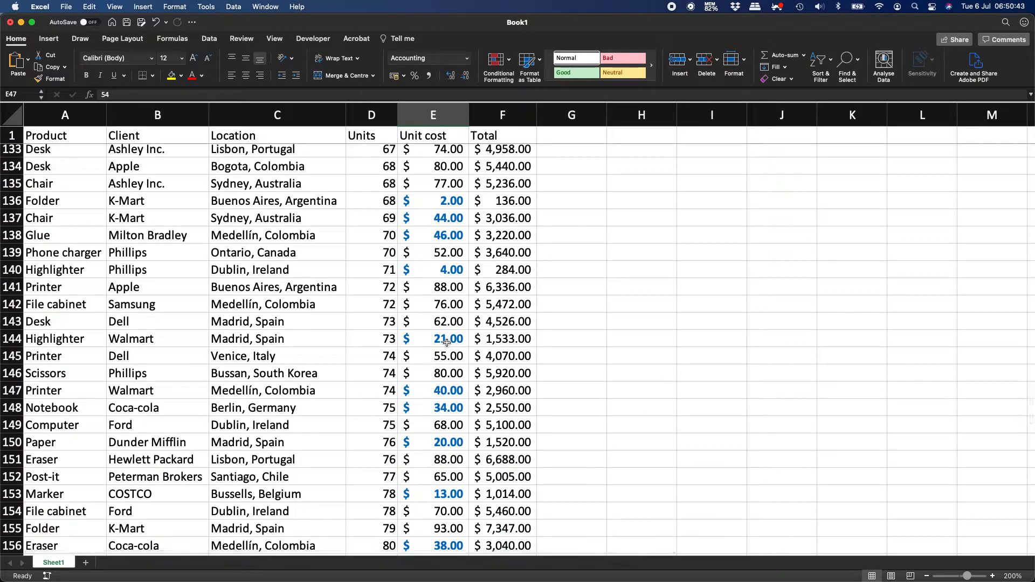
left_click(447, 343)
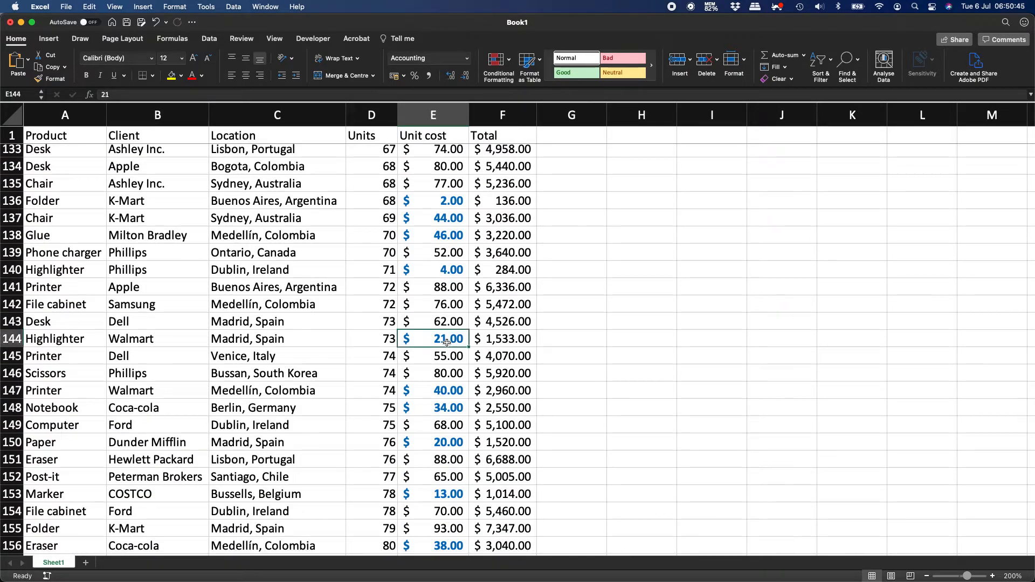
key("super+Up")
key("Down")
key("super+shift+Down")
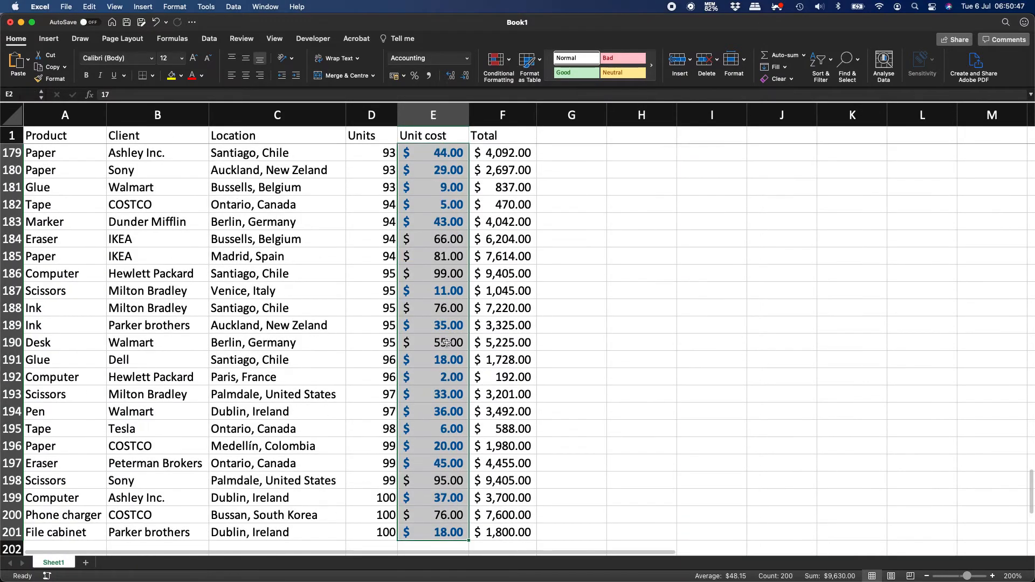
Start a new Classic conditional formatting rule based on Cell Value.
left_click(497, 61)
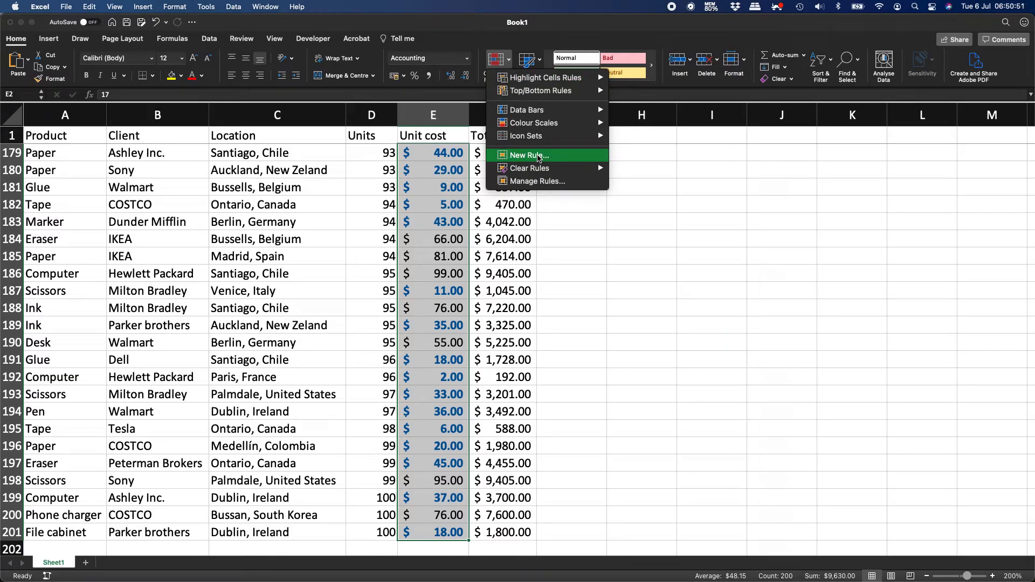
left_click(538, 156)
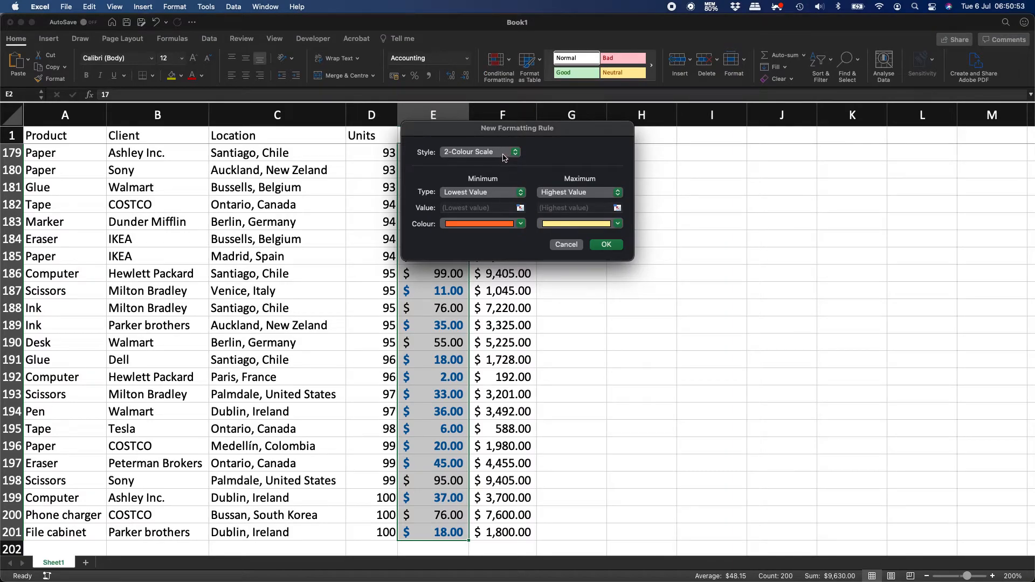
left_click(504, 154)
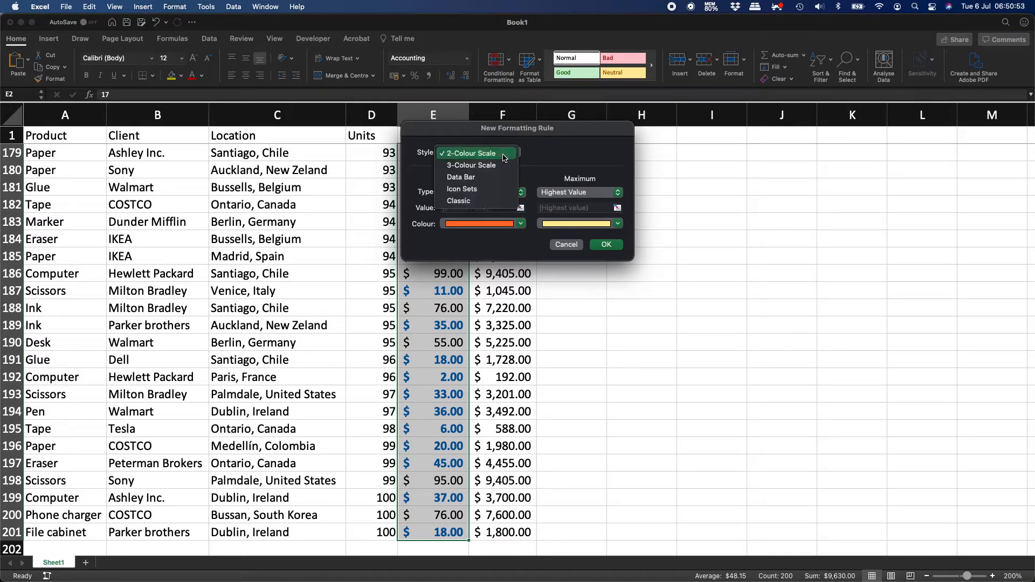
left_click(491, 201)
left_click(506, 182)
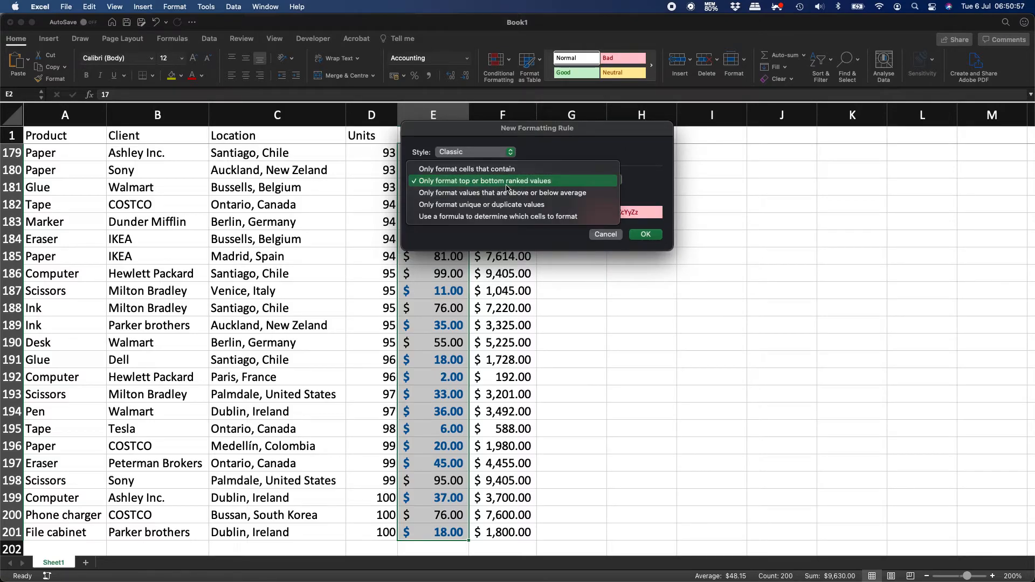
left_click(511, 170)
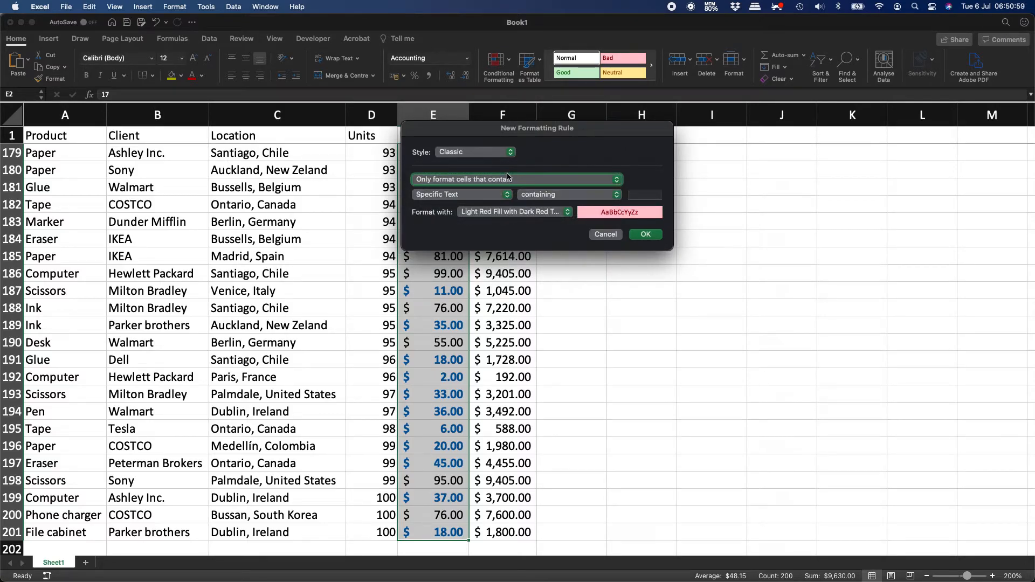
left_click(497, 197)
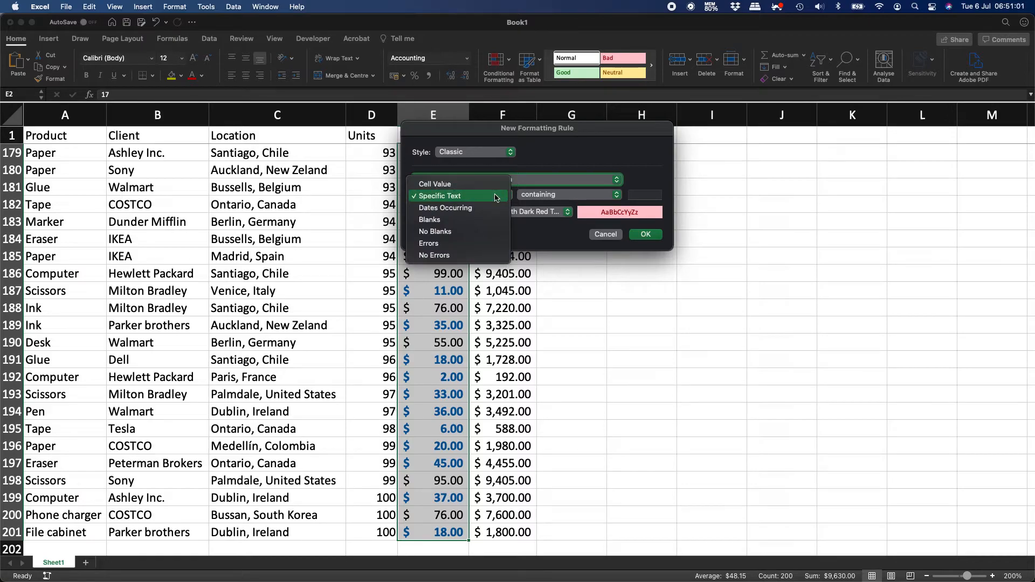
left_click(489, 184)
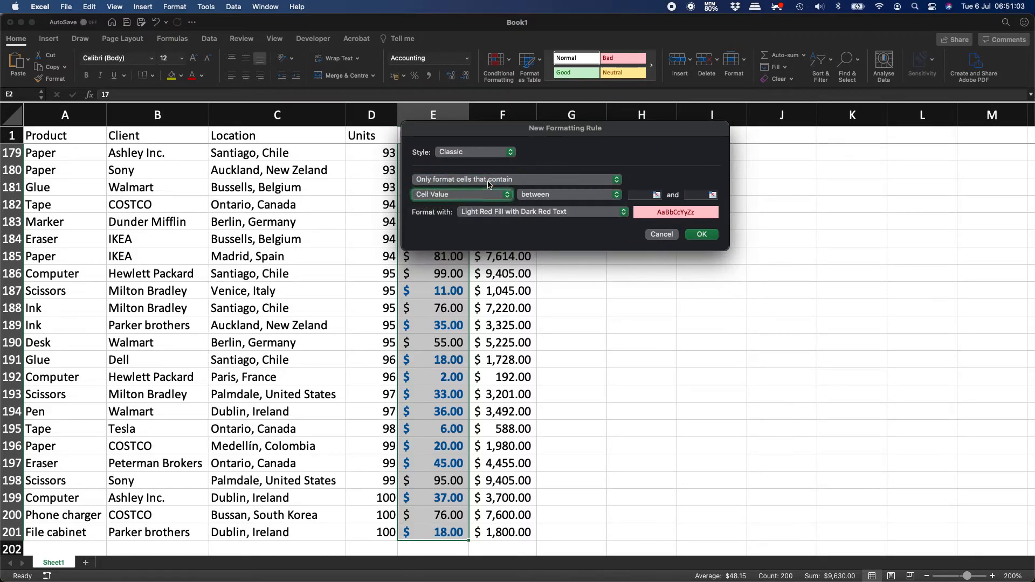
Set the rule's comparison to greater than or equal to and begin entering the threshold.
left_click(554, 198)
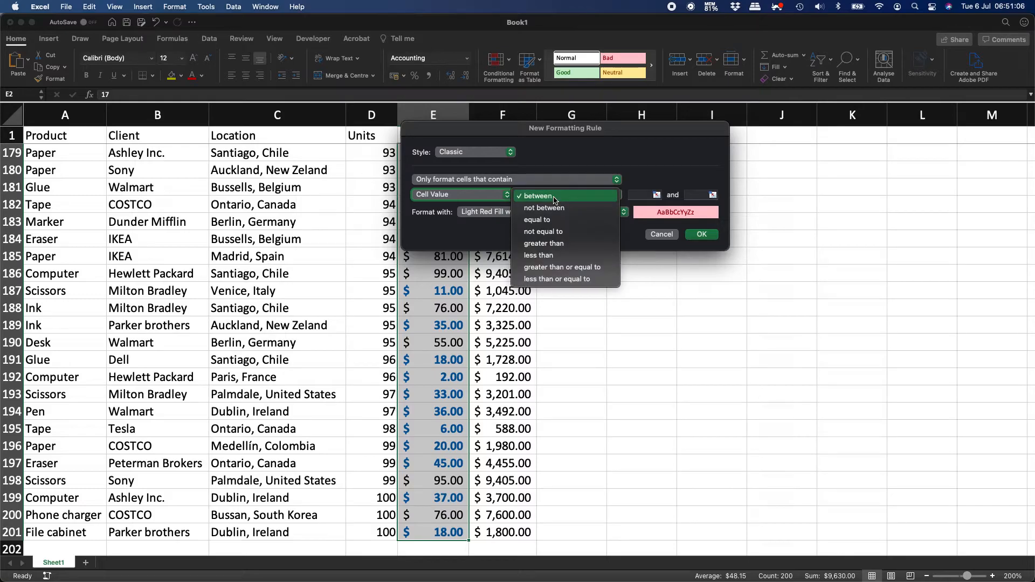
left_click(565, 267)
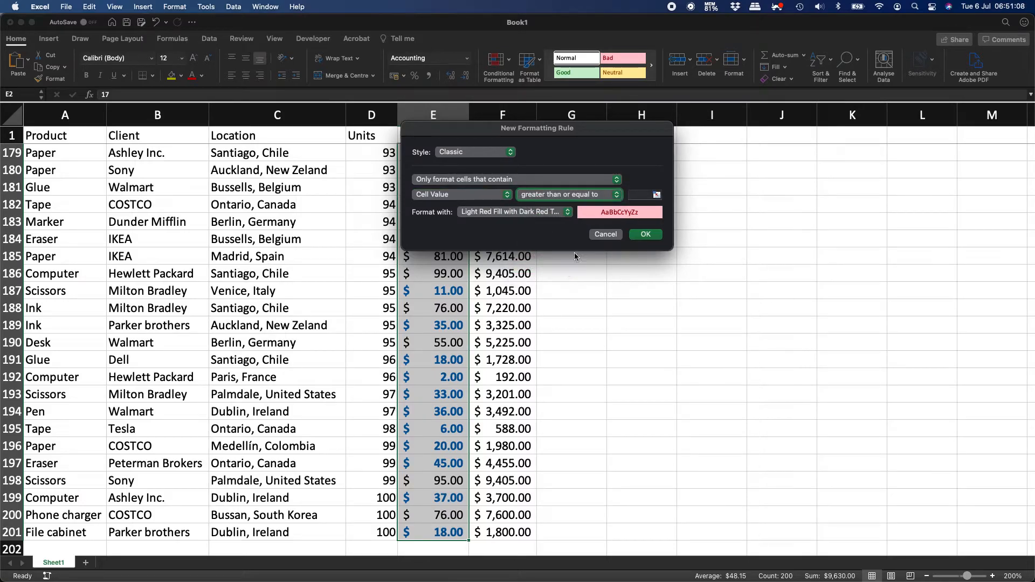
left_click(640, 196)
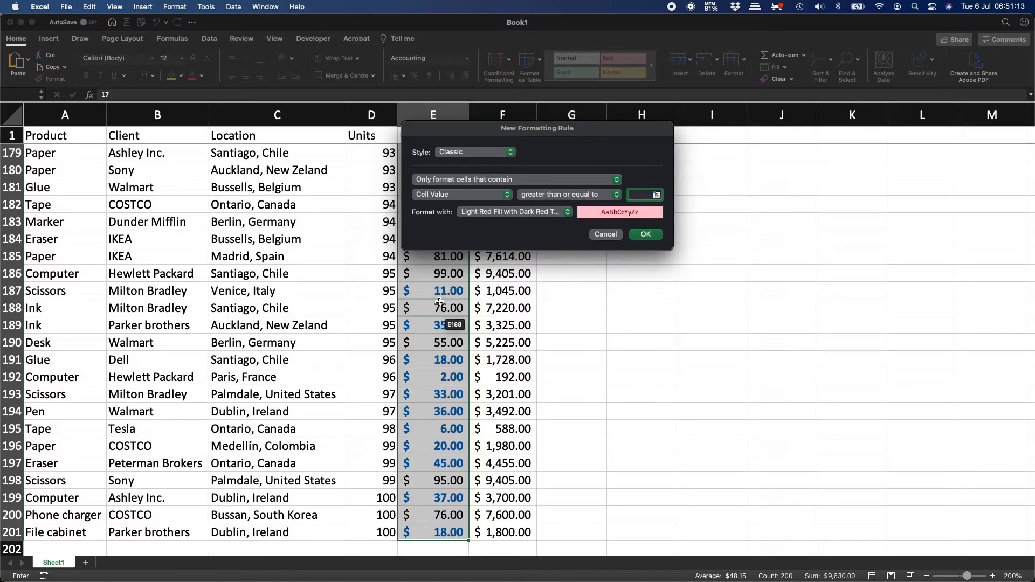
scroll(425, 326, "up", 10)
scroll(424, 325, "up", 12)
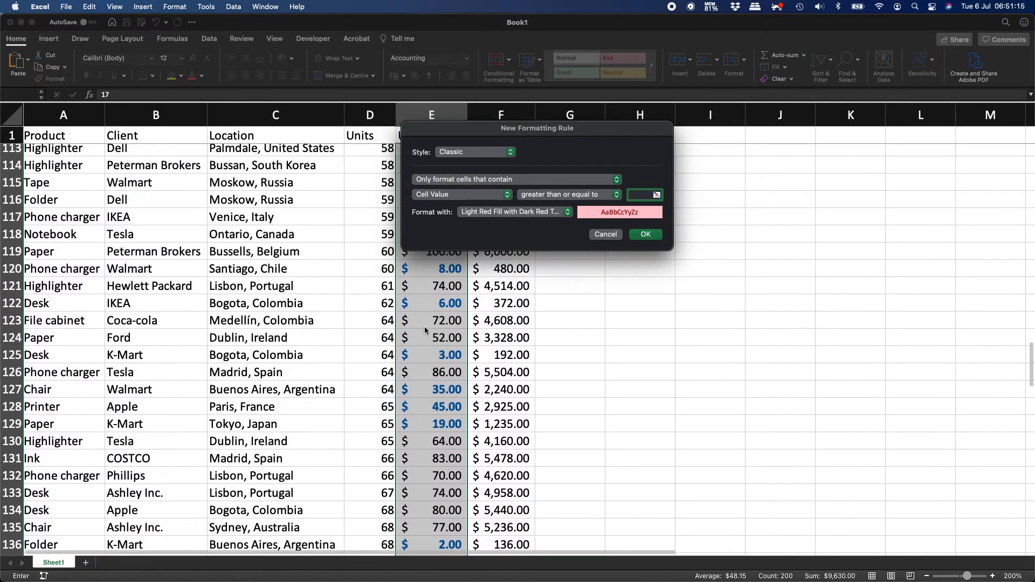
scroll(425, 330, "up", 5)
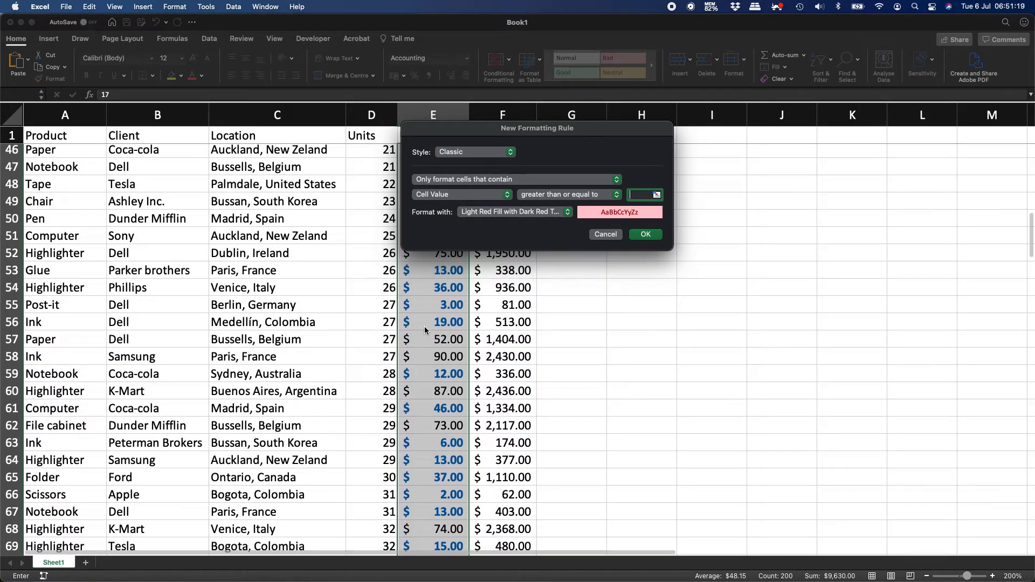
Complete the threshold of 75 and give the rule a custom bold italic red format.
type("75")
left_click(551, 211)
left_click(527, 285)
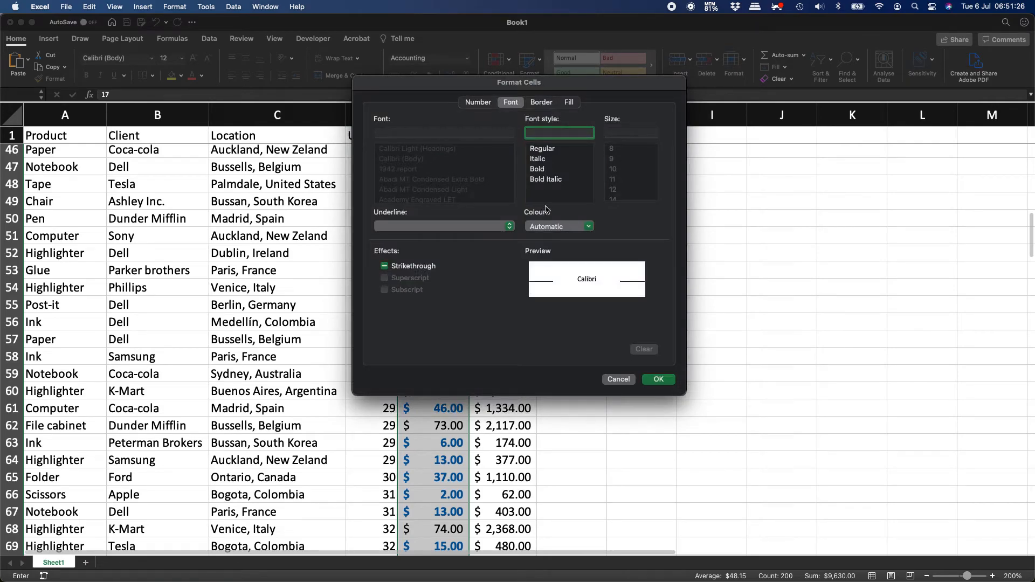
left_click(548, 170)
left_click(551, 180)
left_click(559, 227)
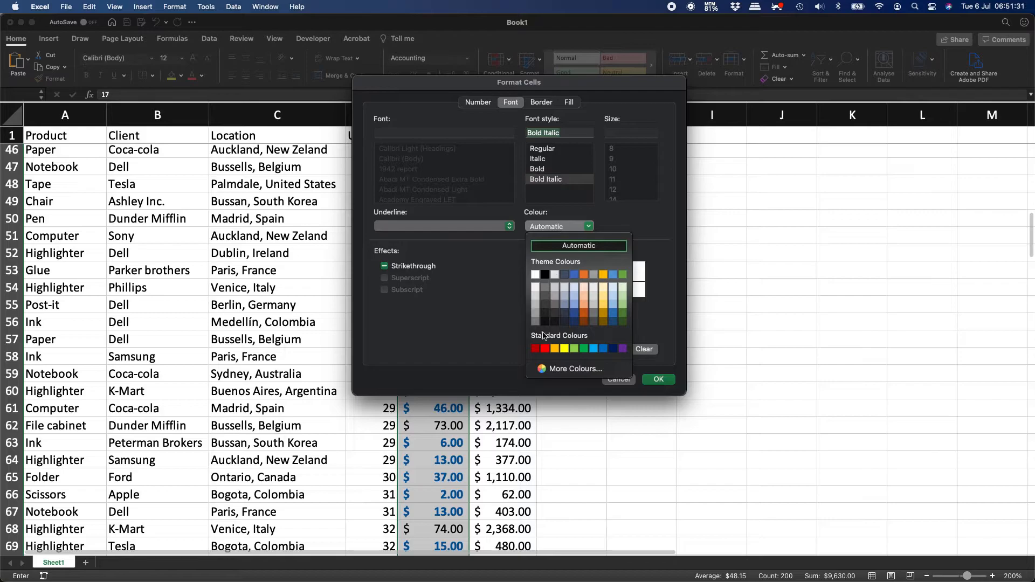
left_click(545, 349)
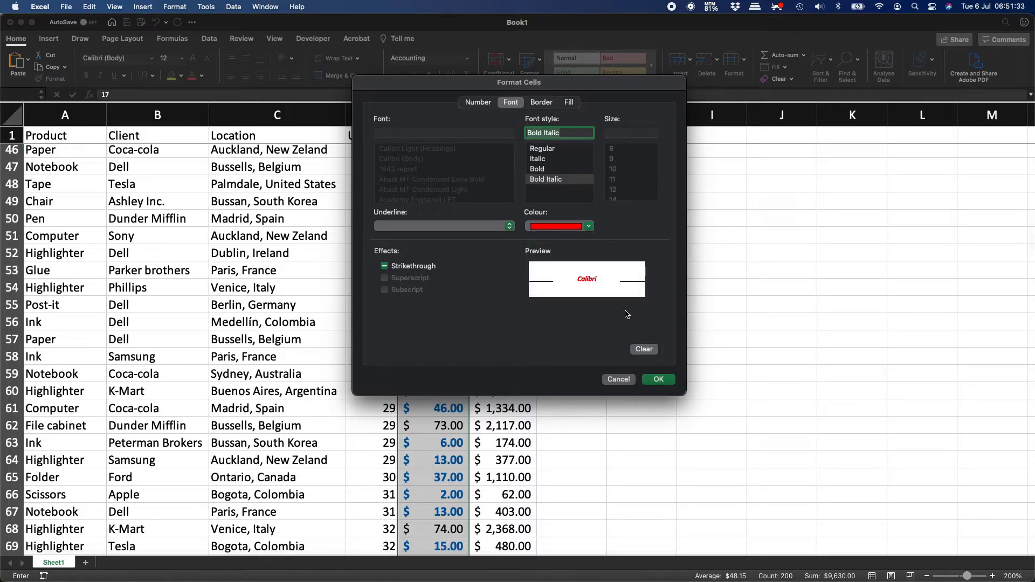
left_click(659, 380)
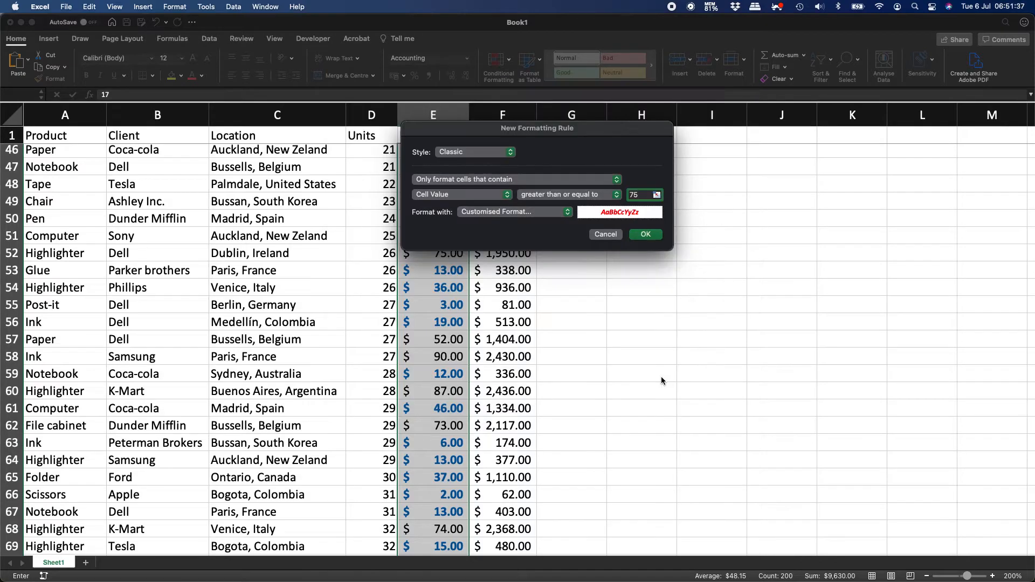
left_click(642, 233)
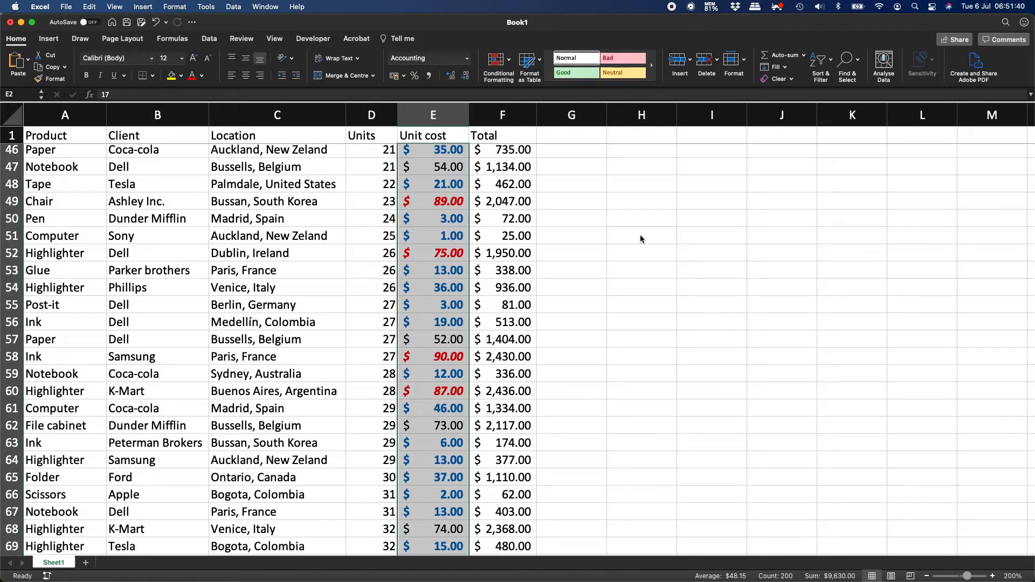
Scroll through the Unit cost column to check the red and blue values.
left_click(455, 207)
scroll(456, 208, "up", 15)
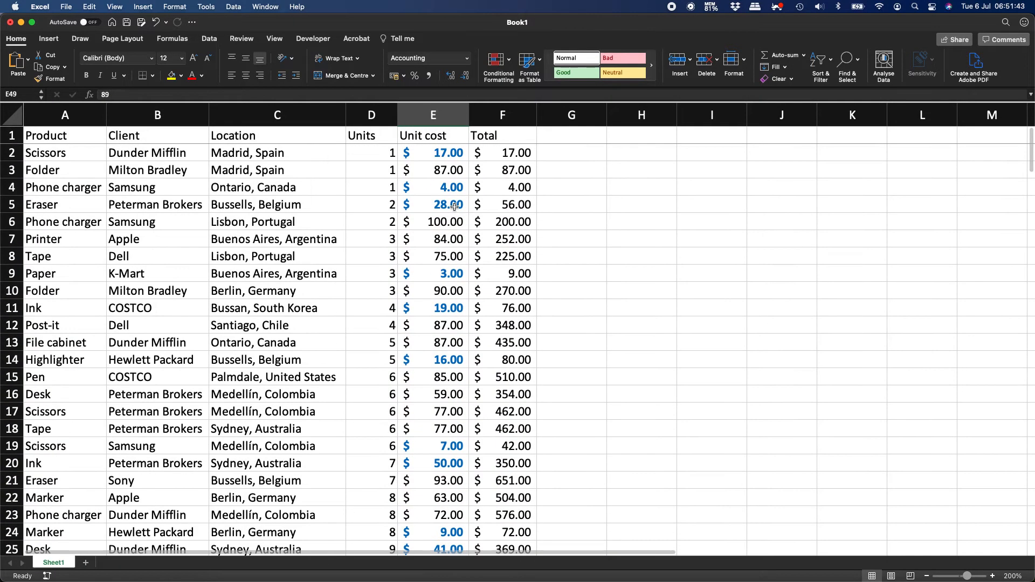
scroll(455, 208, "down", 6)
scroll(447, 213, "up", 6)
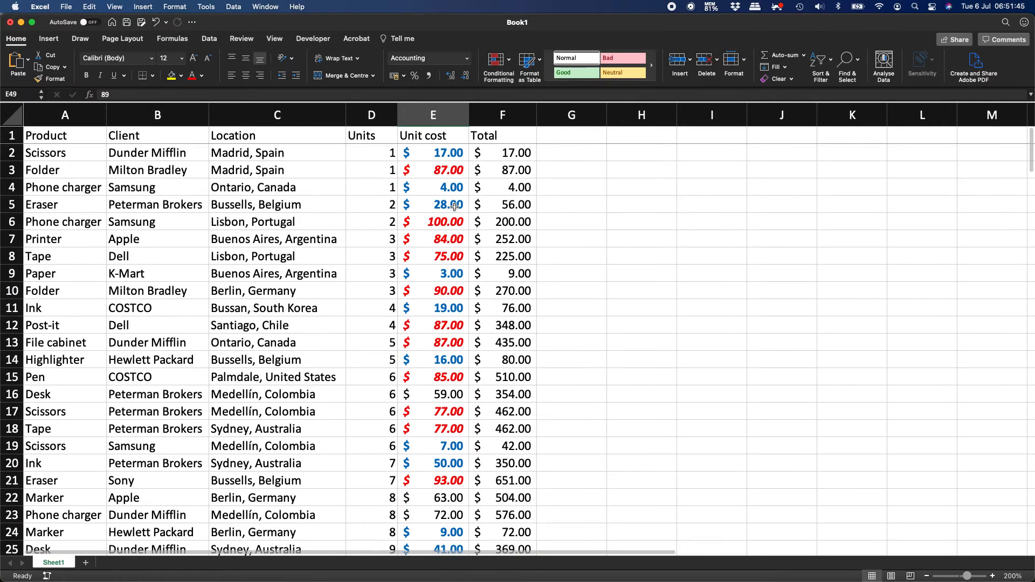
scroll(449, 264, "down", 11)
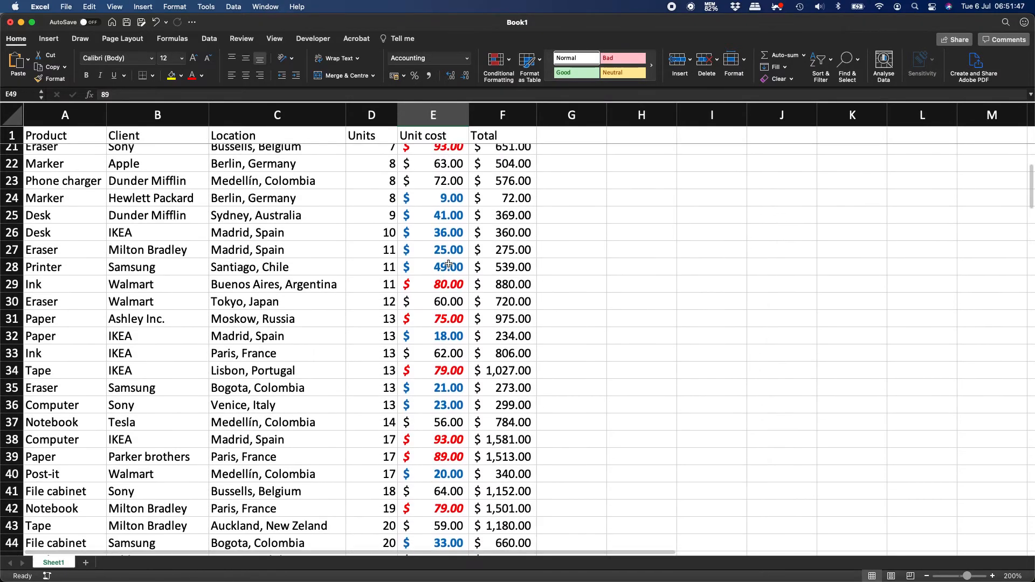
scroll(448, 264, "down", 18)
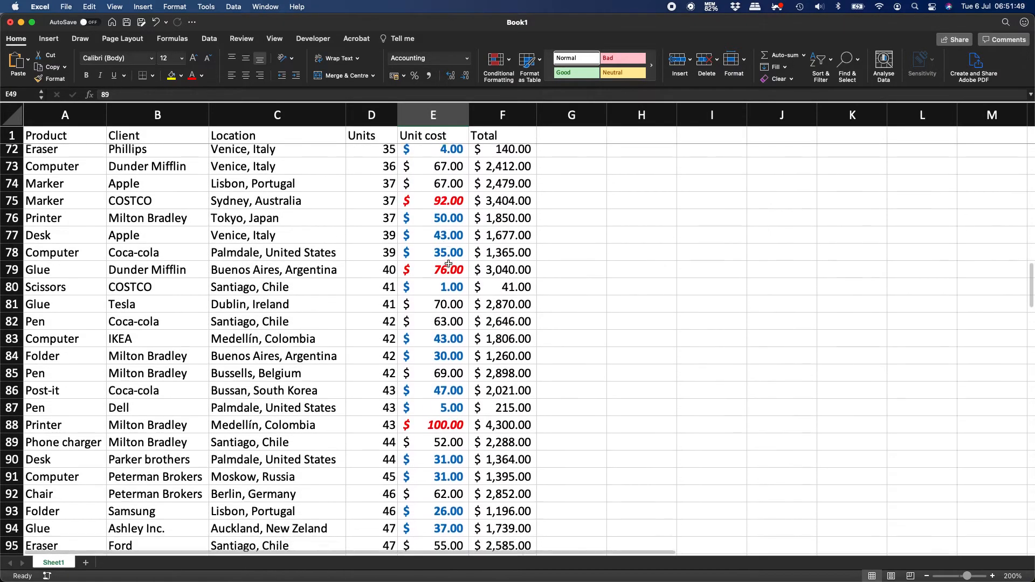
scroll(449, 264, "down", 12)
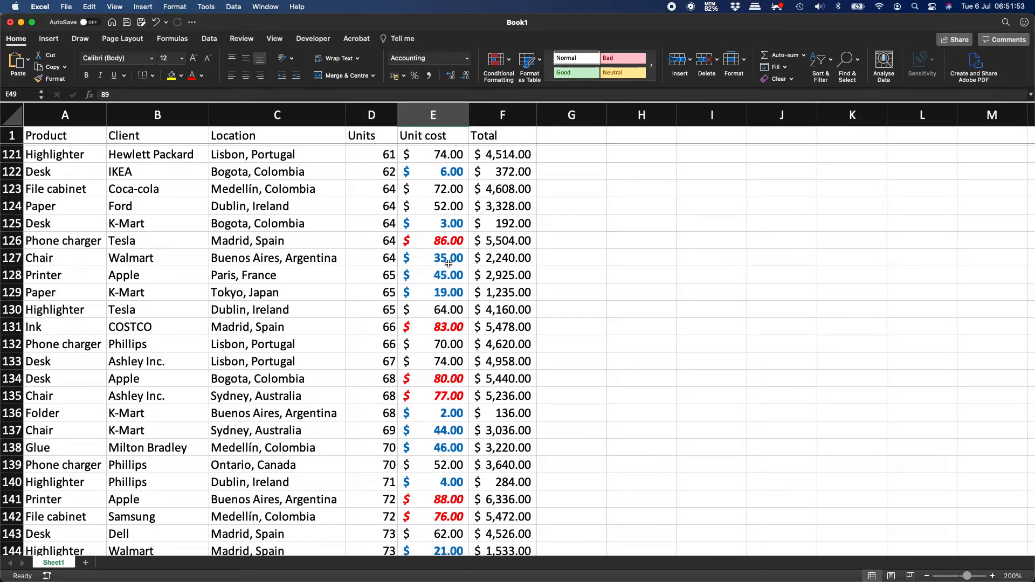
Select the Unit cost values from E2 to E201.
left_click(434, 299)
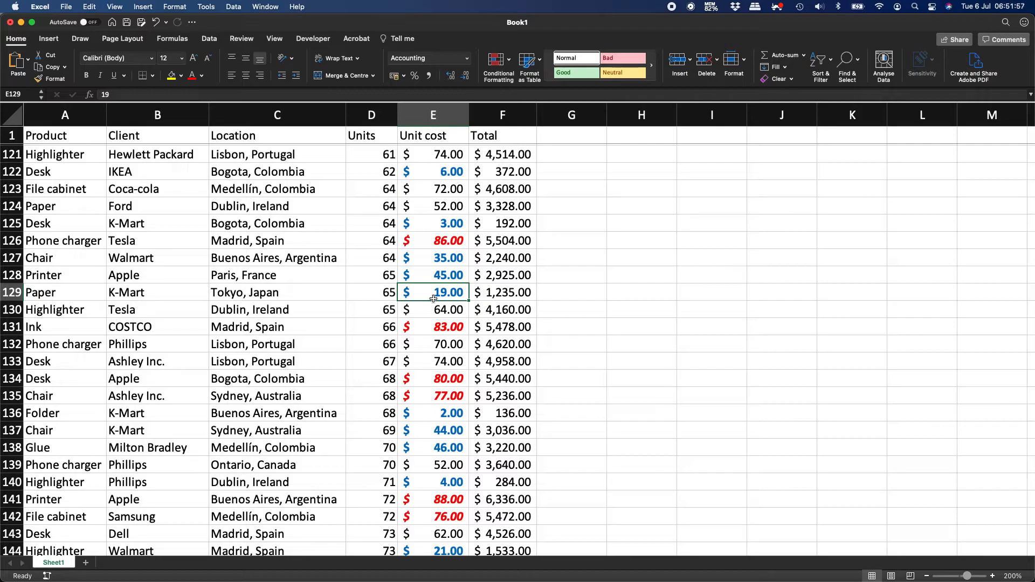
key("super+Up")
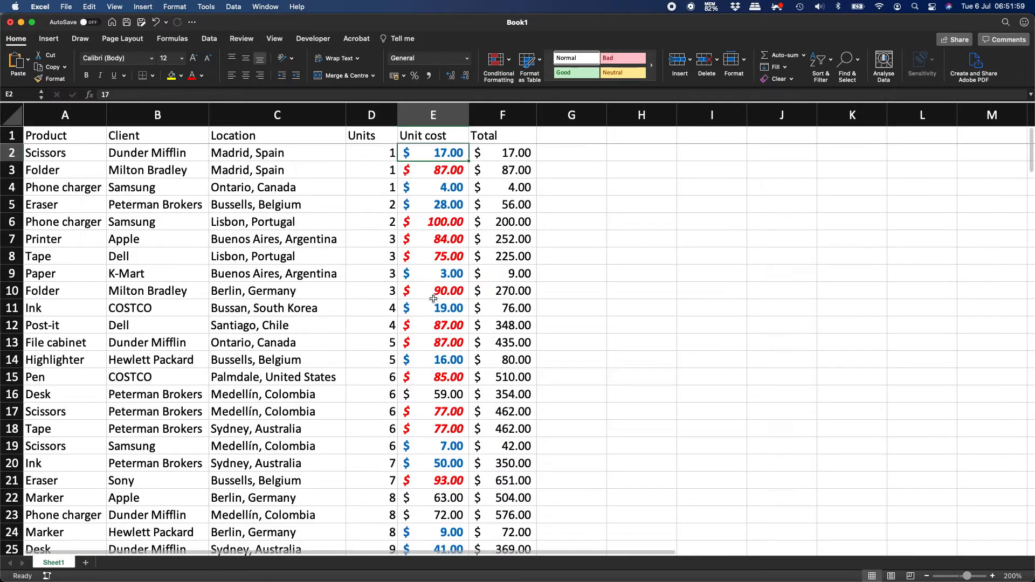
key("super+shift+Down")
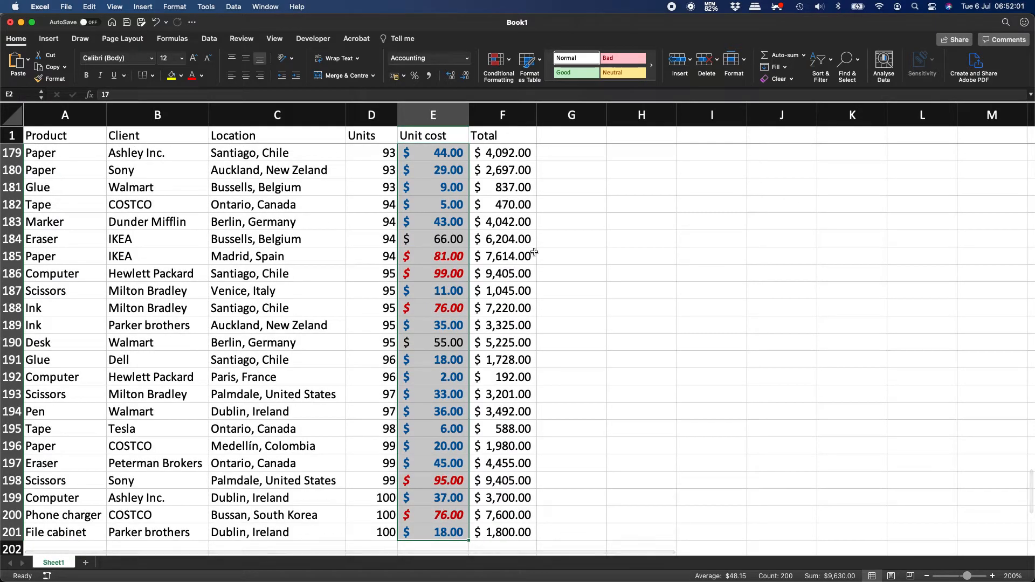
Start a new Classic conditional formatting rule based on Cell Value.
left_click(508, 62)
mouse_move(544, 136)
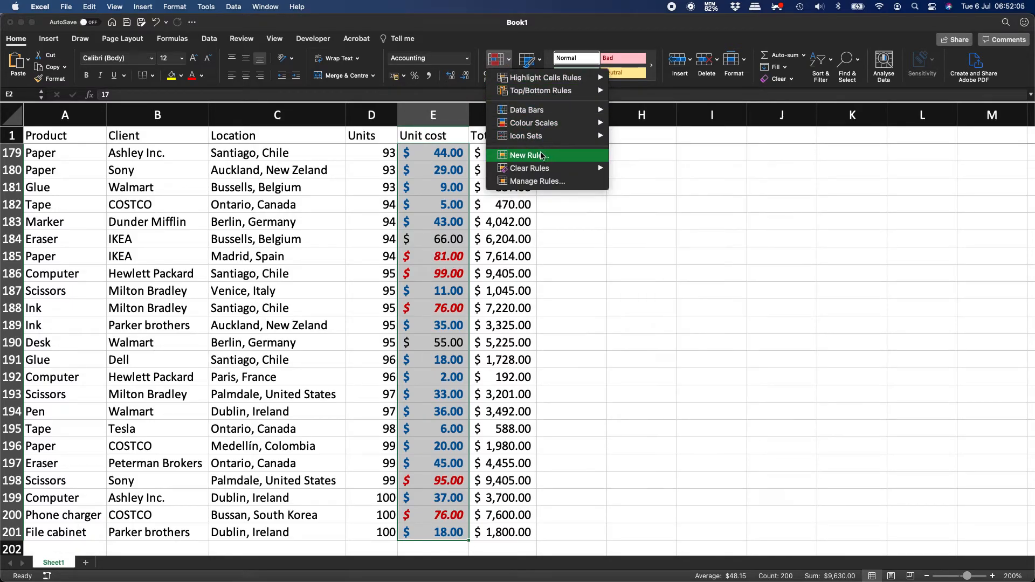
left_click(541, 155)
left_click(500, 156)
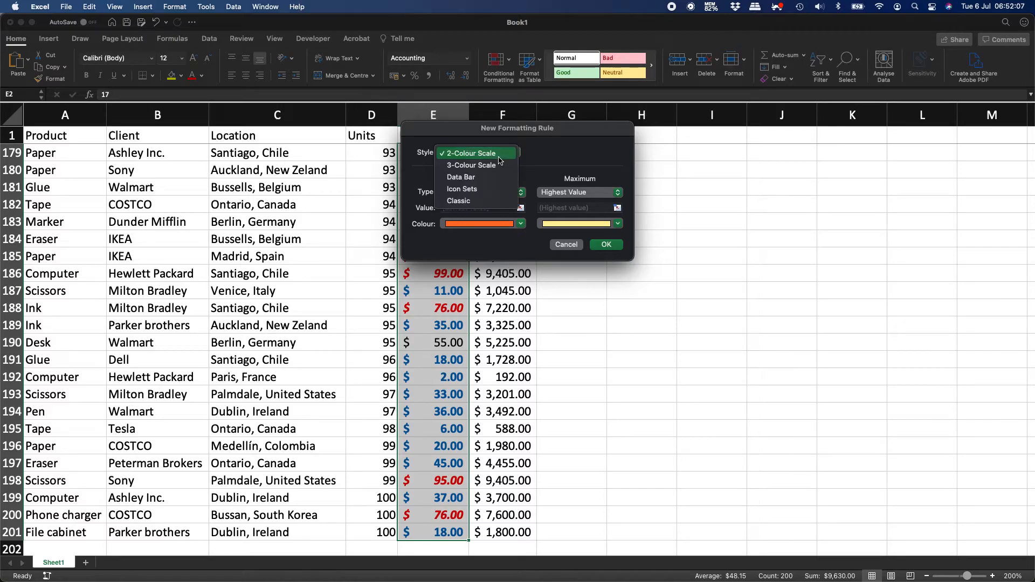
left_click(492, 202)
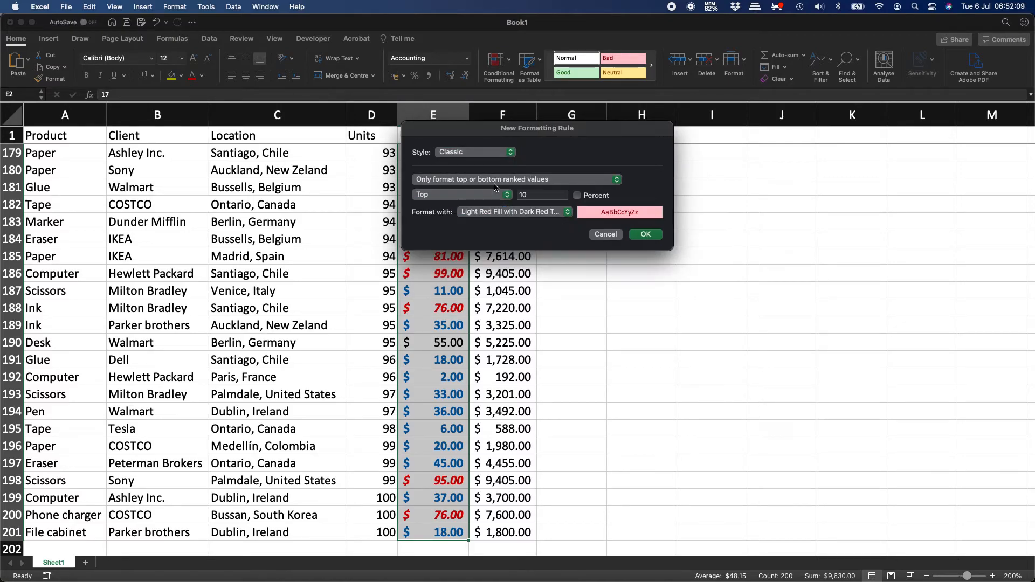
left_click(500, 181)
left_click(500, 171)
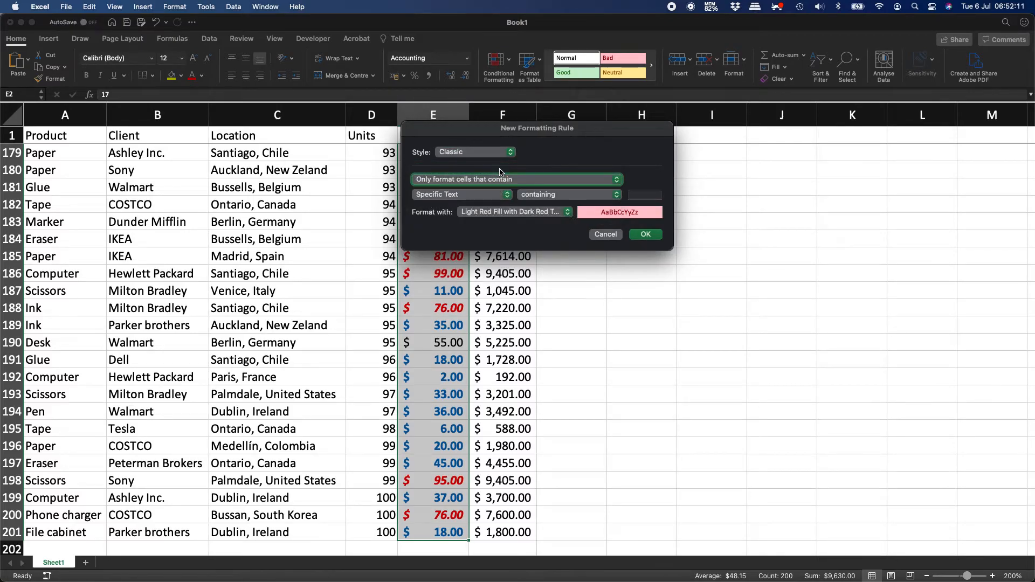
left_click(491, 200)
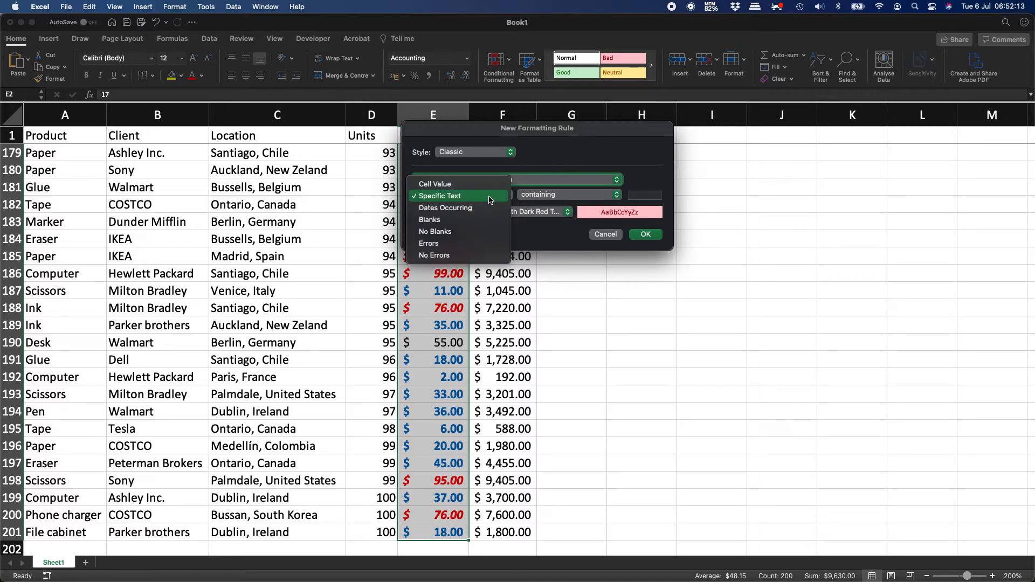
left_click(492, 184)
Set the condition to between 55 and 65 and choose a customised format.
left_click(558, 195)
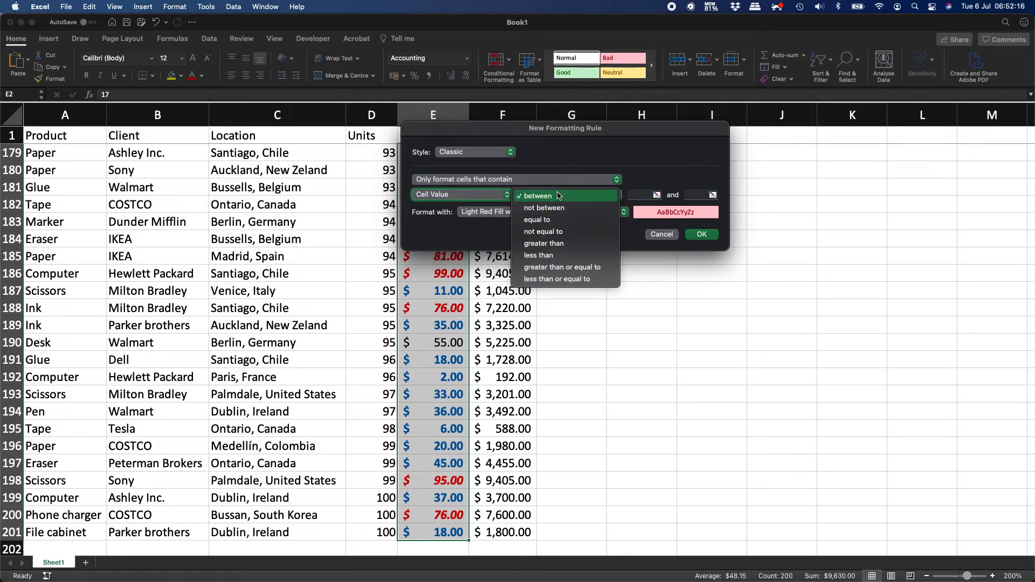
left_click(640, 194)
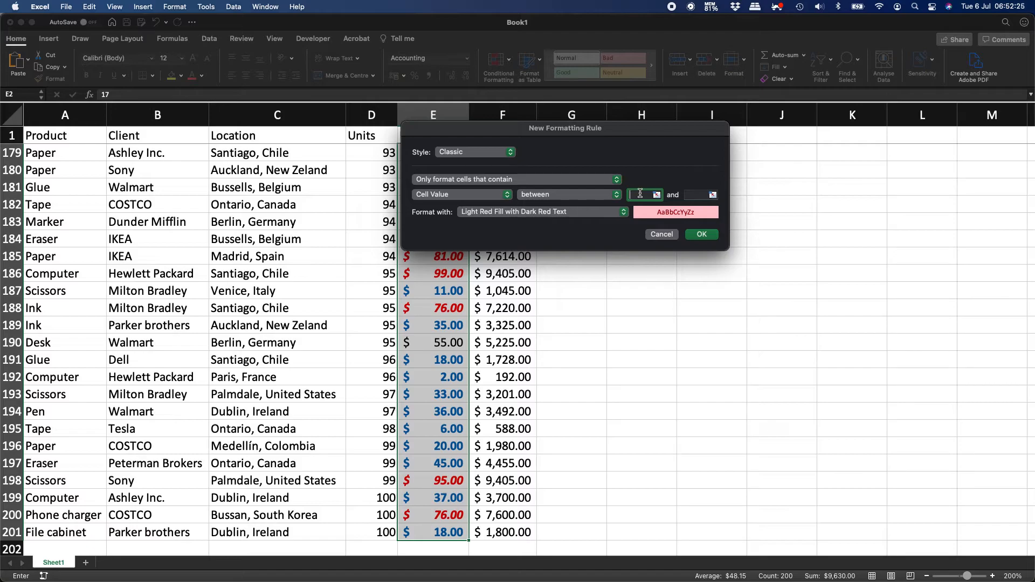
type("55")
key("Tab")
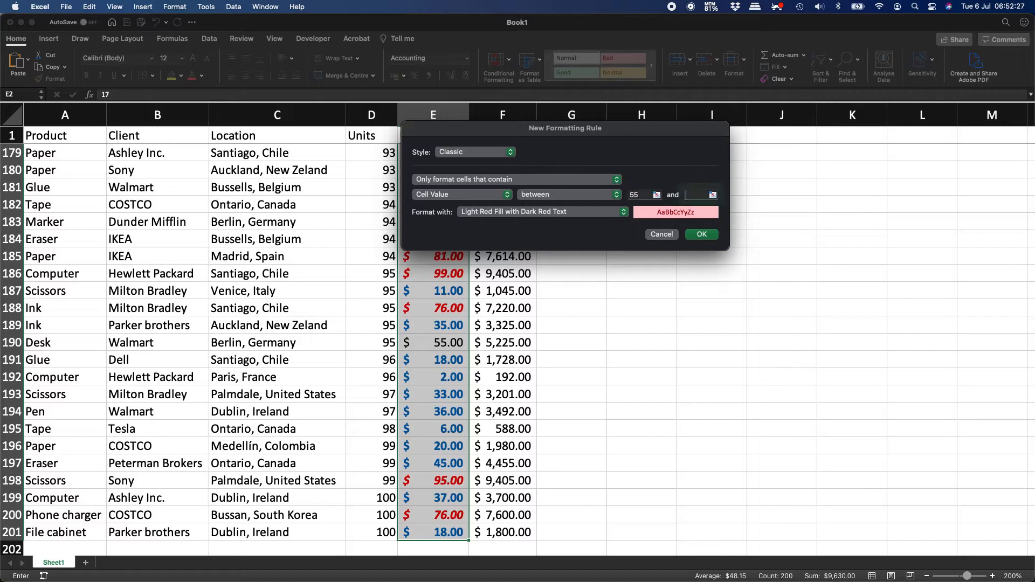
type("65")
left_click(641, 195)
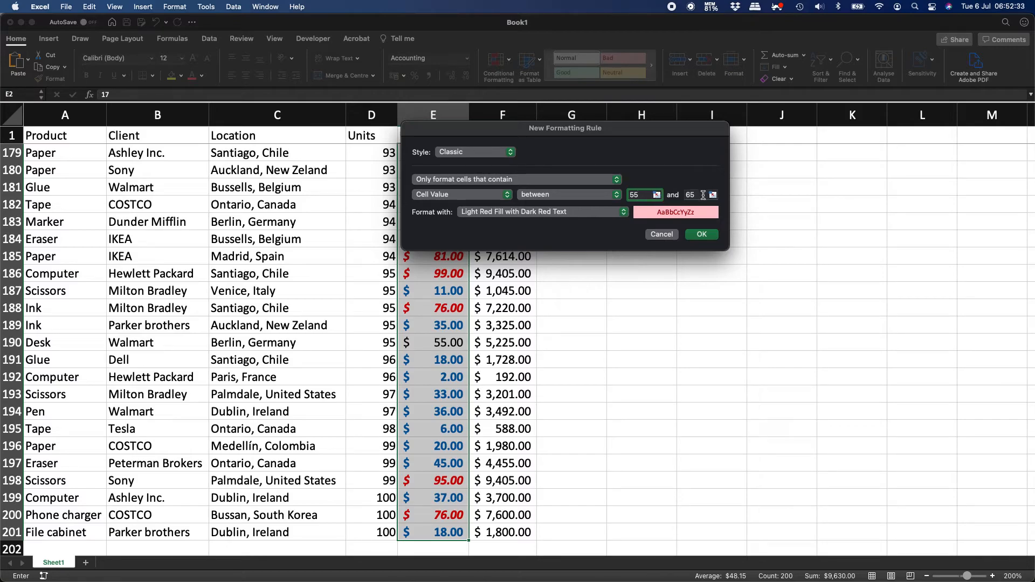
left_click(601, 213)
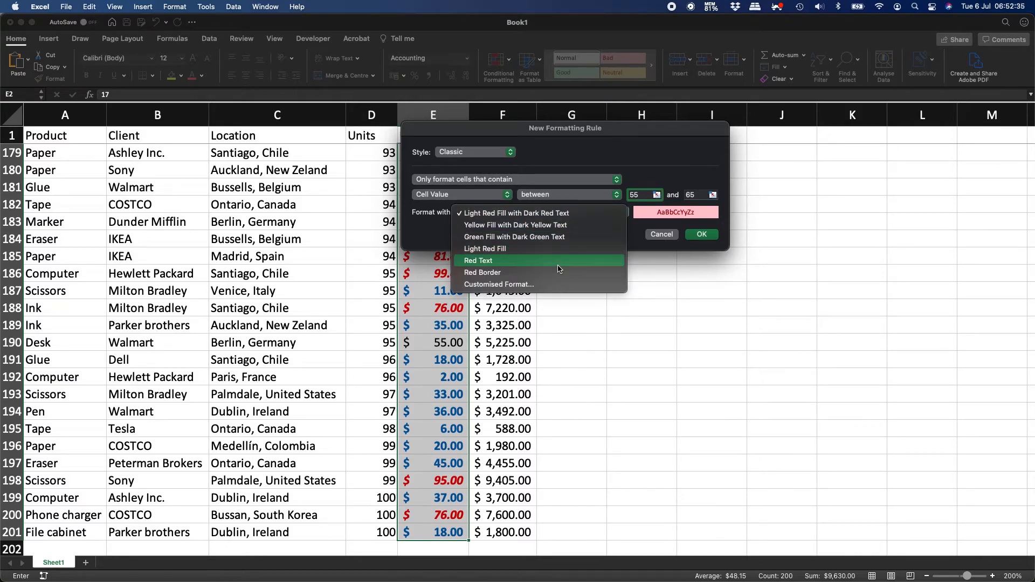
left_click(555, 285)
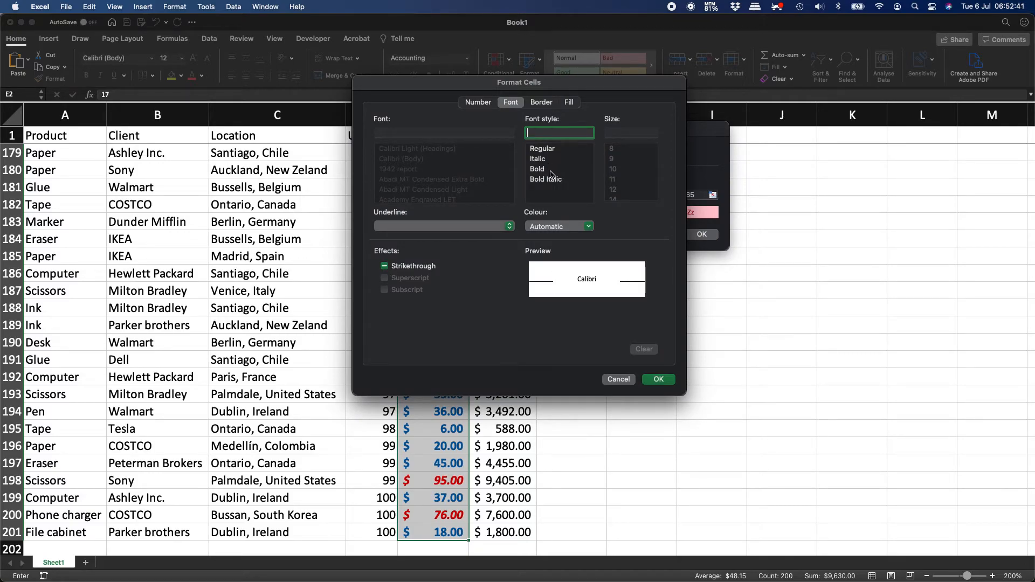
Format the 55–65 rule as italic text on a yellow fill and confirm it.
left_click(539, 158)
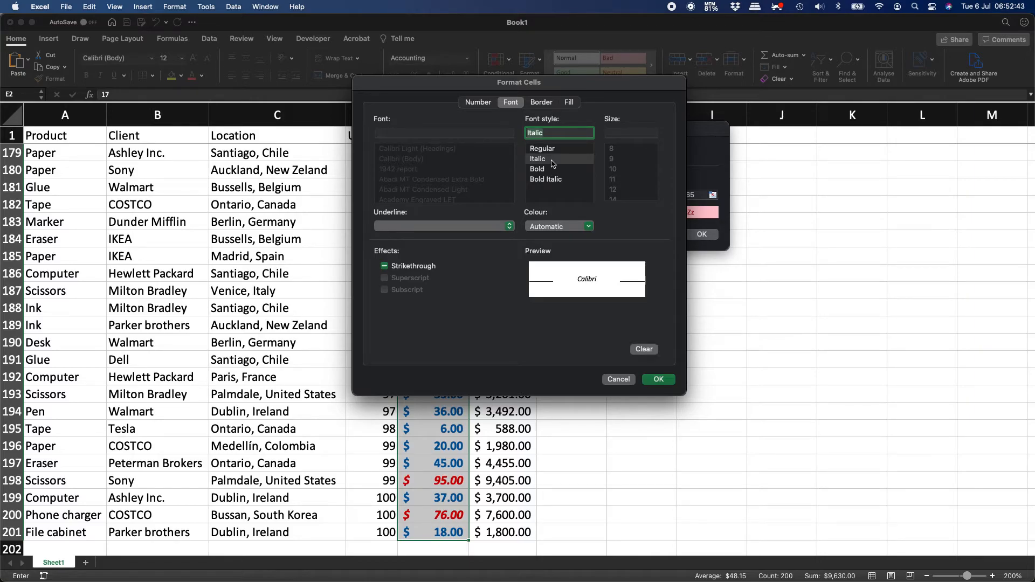
left_click(569, 102)
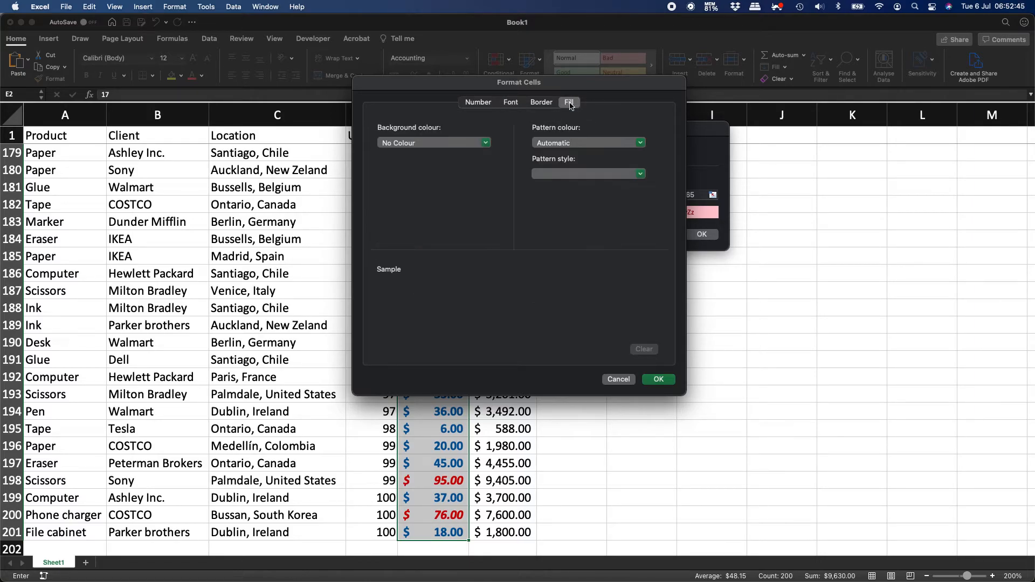
left_click(462, 144)
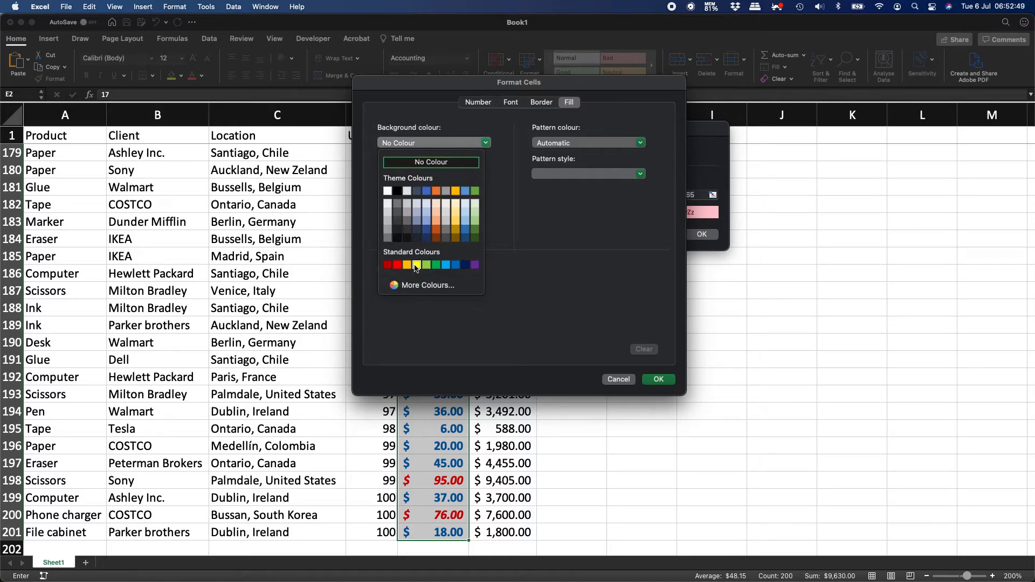
left_click(417, 265)
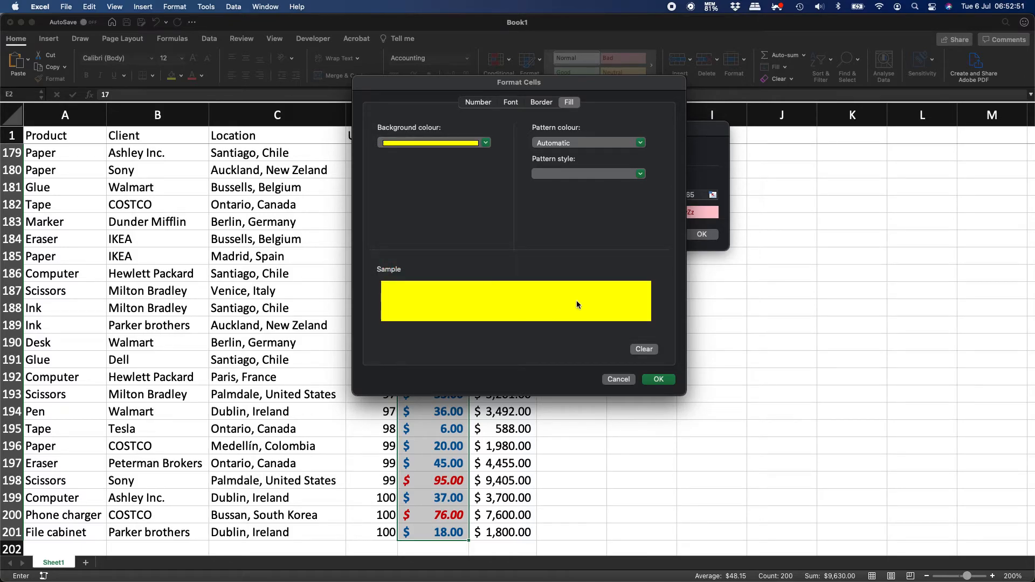
left_click(659, 380)
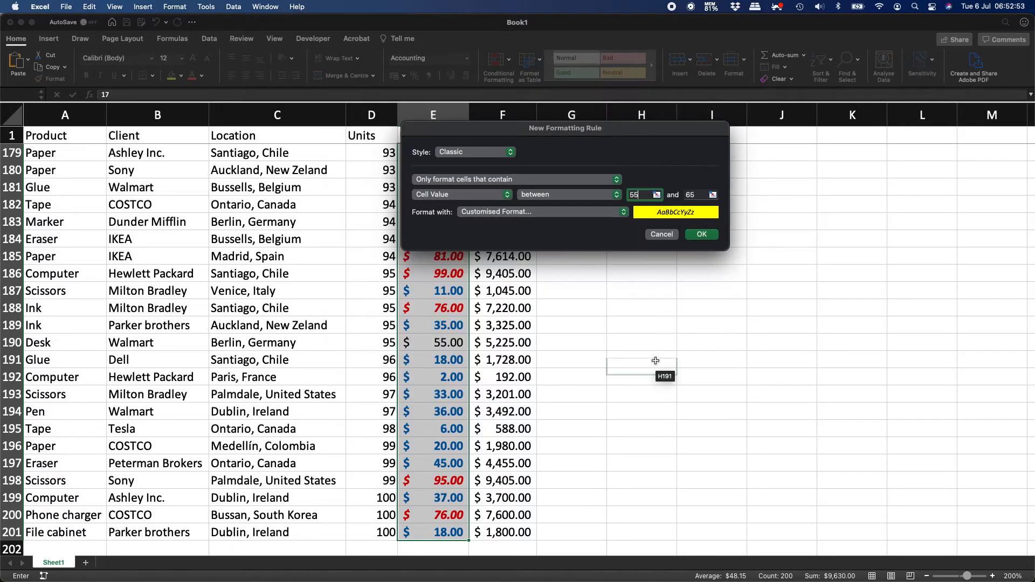
left_click(703, 236)
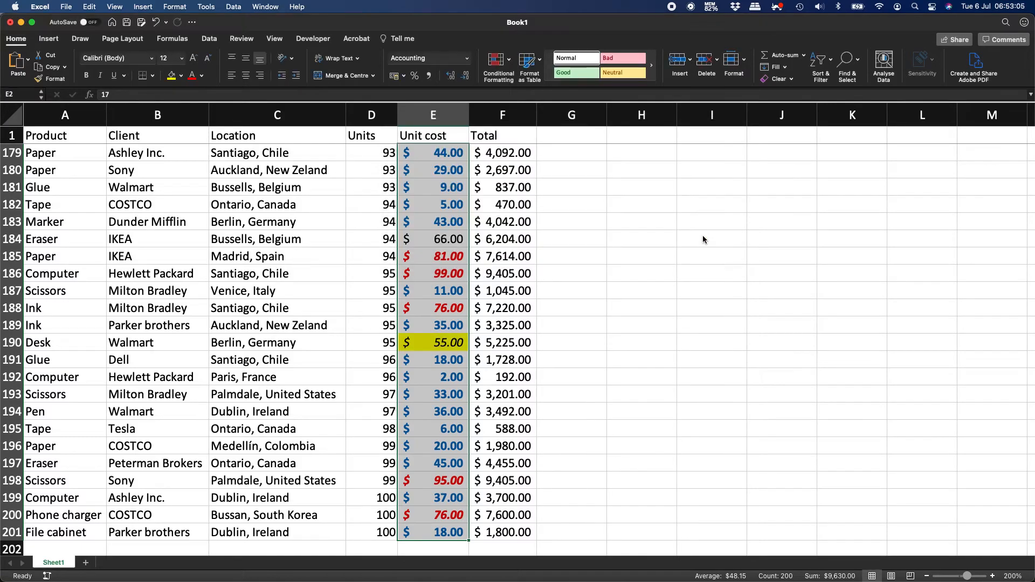
left_click(425, 321)
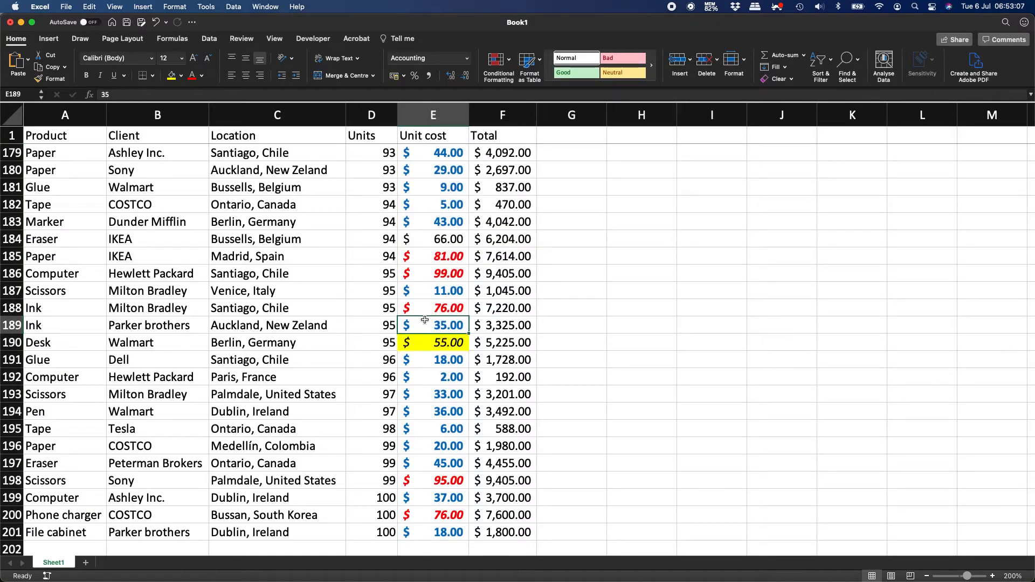
scroll(455, 282, "up", 20)
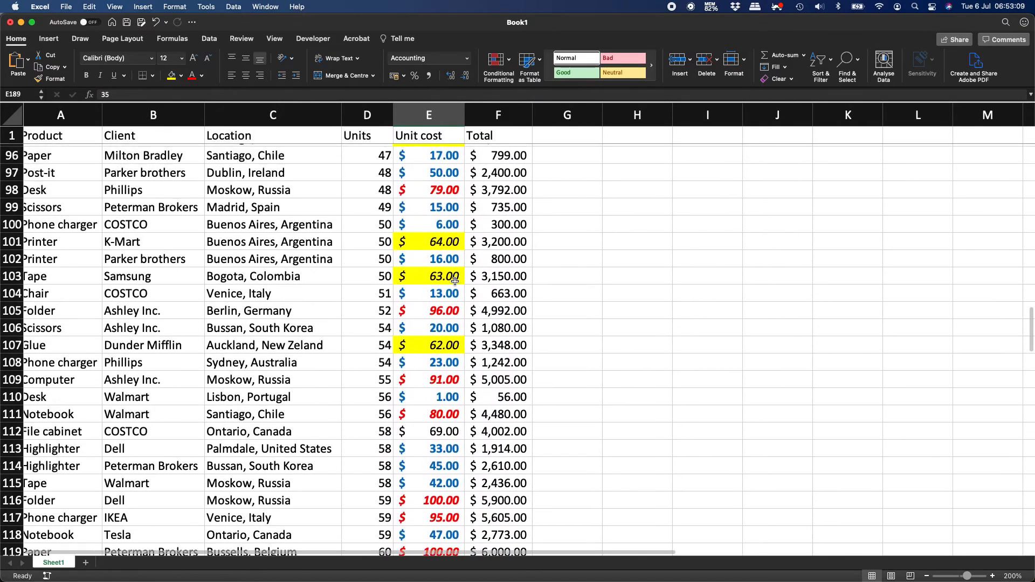
scroll(455, 281, "up", 3)
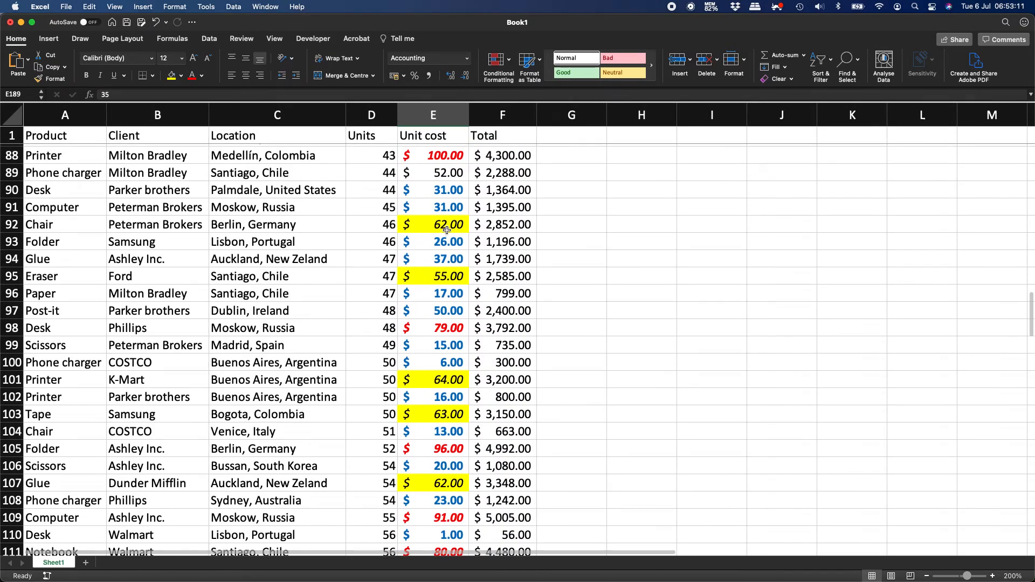
left_click(442, 484)
scroll(441, 485, "up", 20)
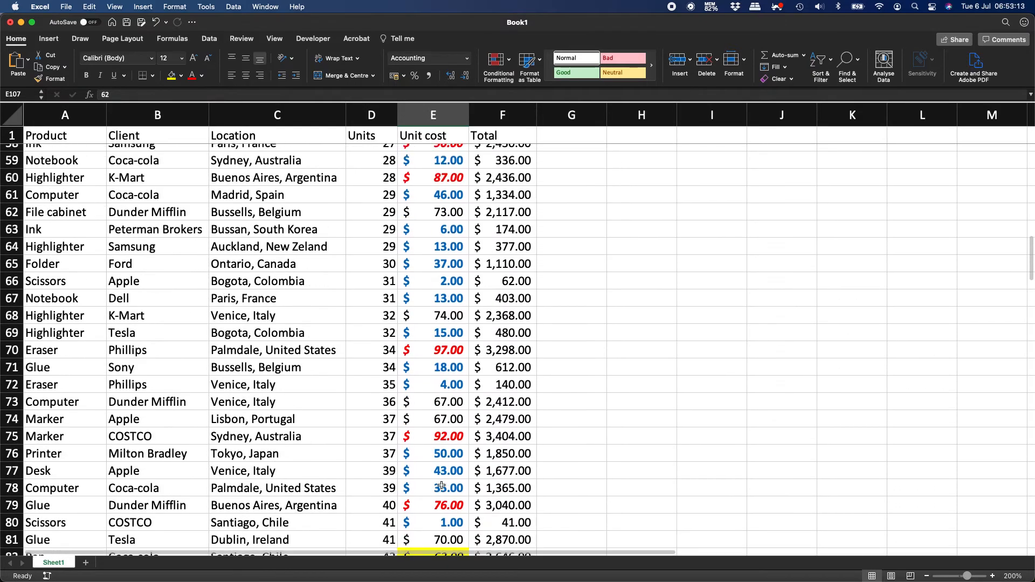
scroll(441, 485, "up", 2)
scroll(441, 484, "down", 4)
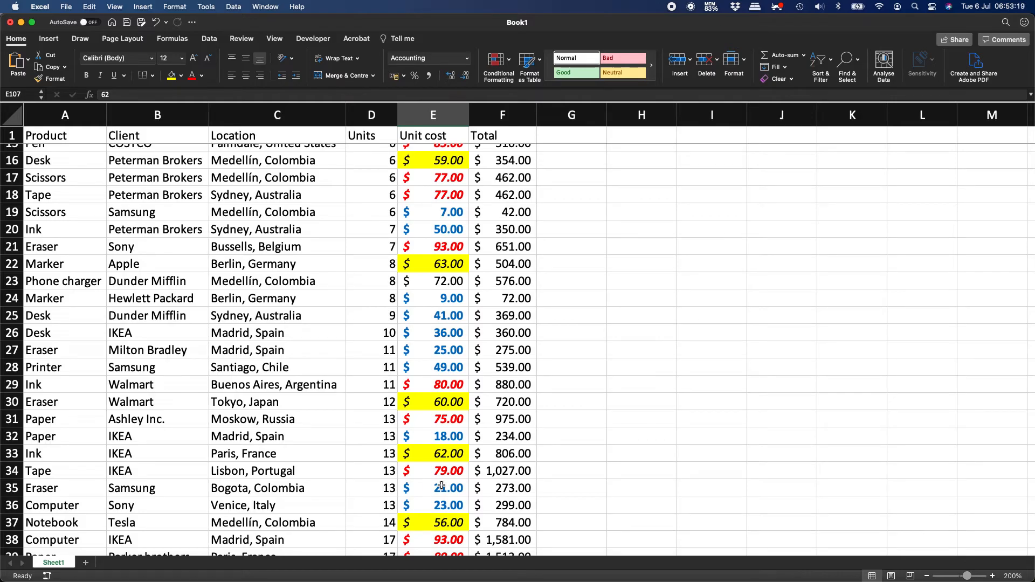
scroll(441, 485, "down", 20)
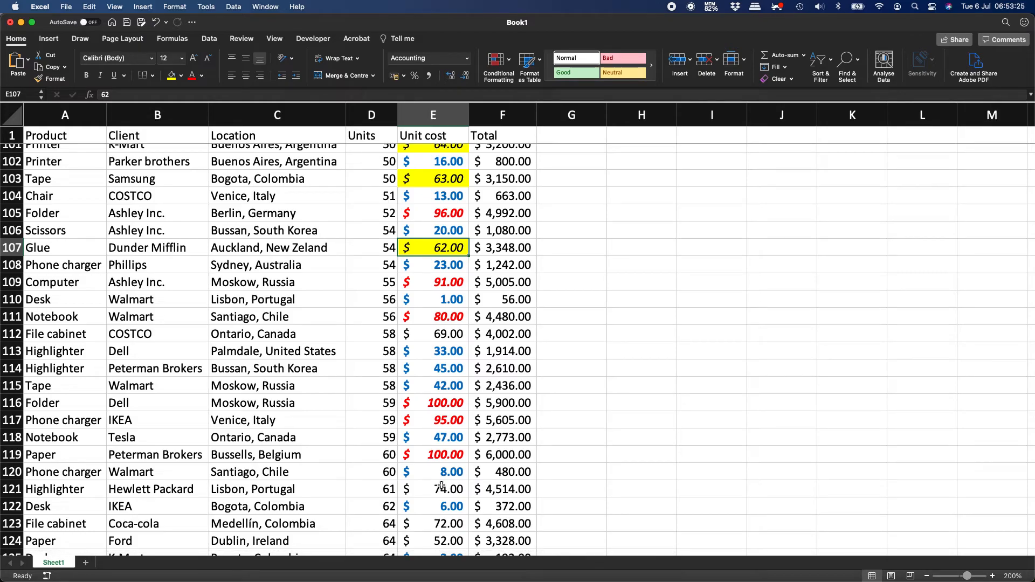
scroll(441, 486, "down", 5)
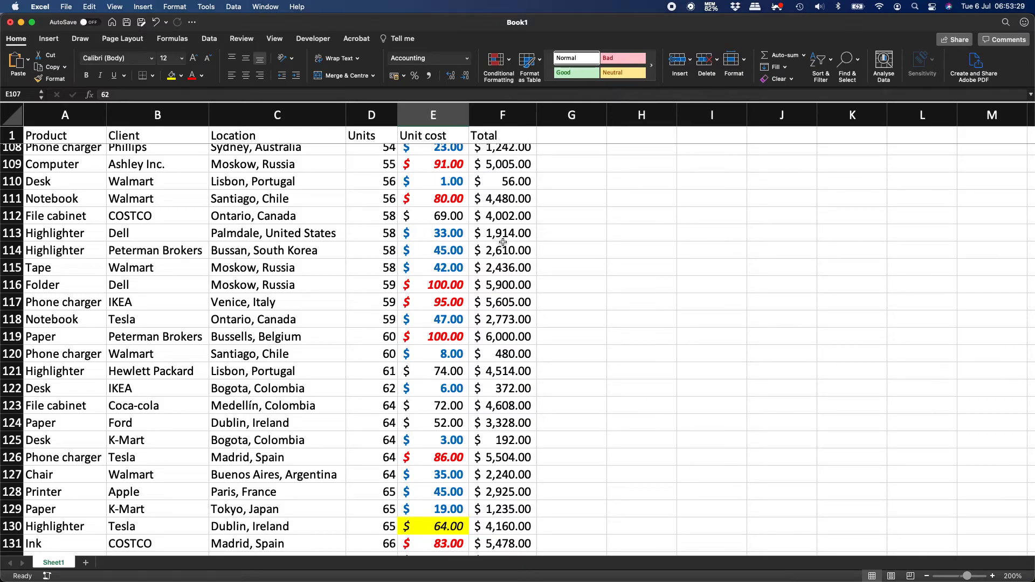
scroll(456, 307, "up", 20)
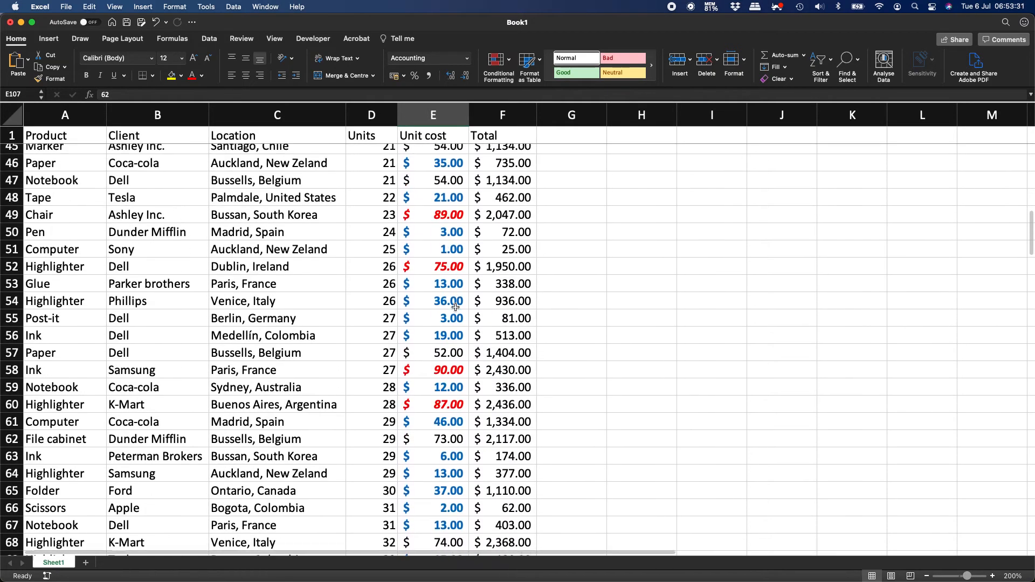
scroll(456, 307, "up", 4)
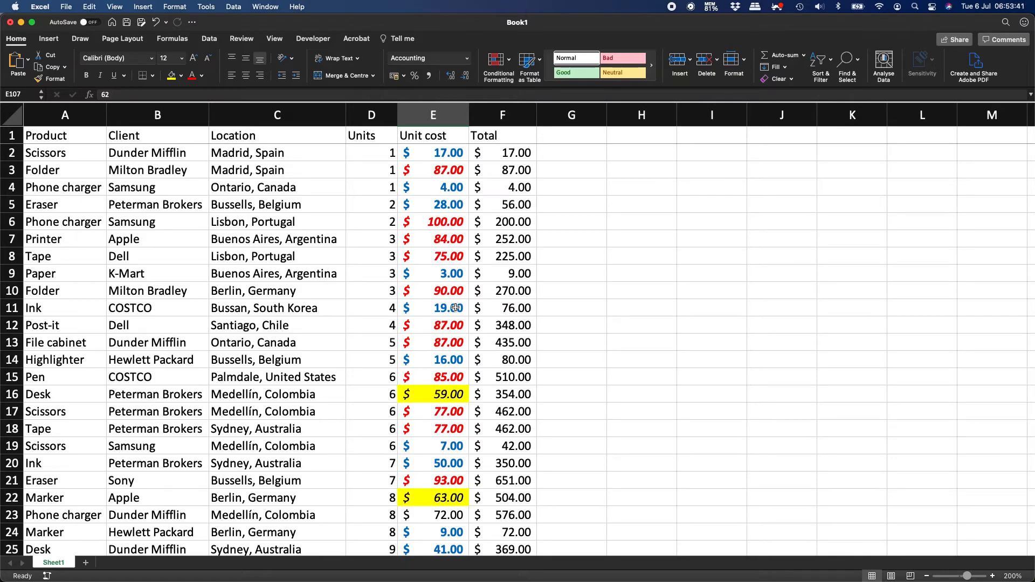
scroll(456, 308, "down", 10)
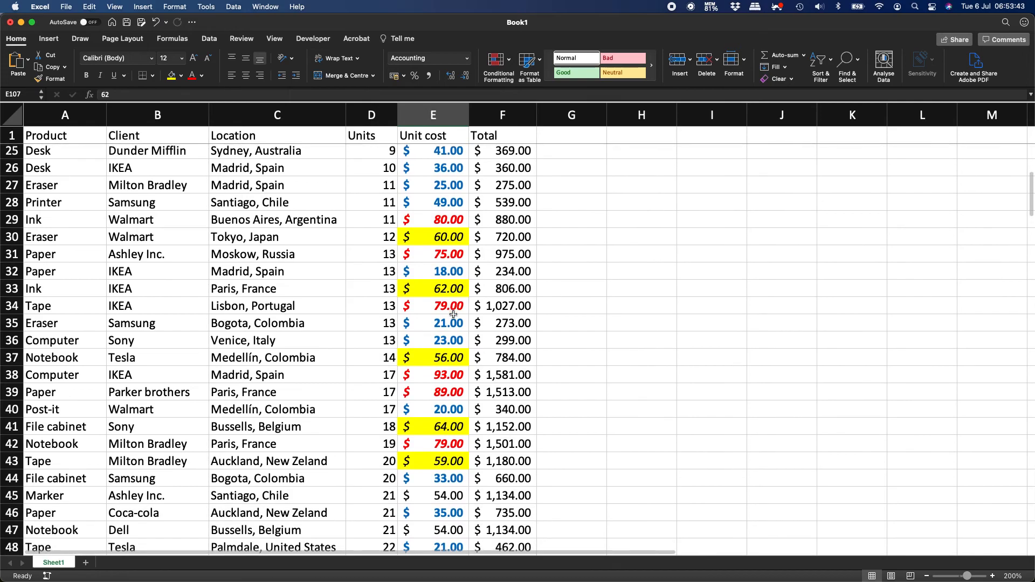
scroll(438, 395, "up", 3)
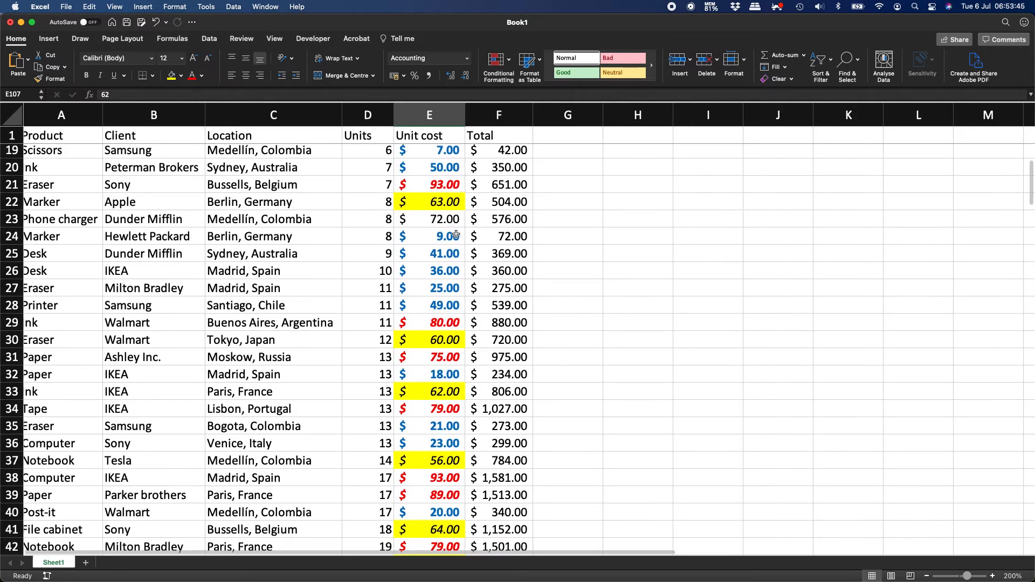
left_click(452, 286)
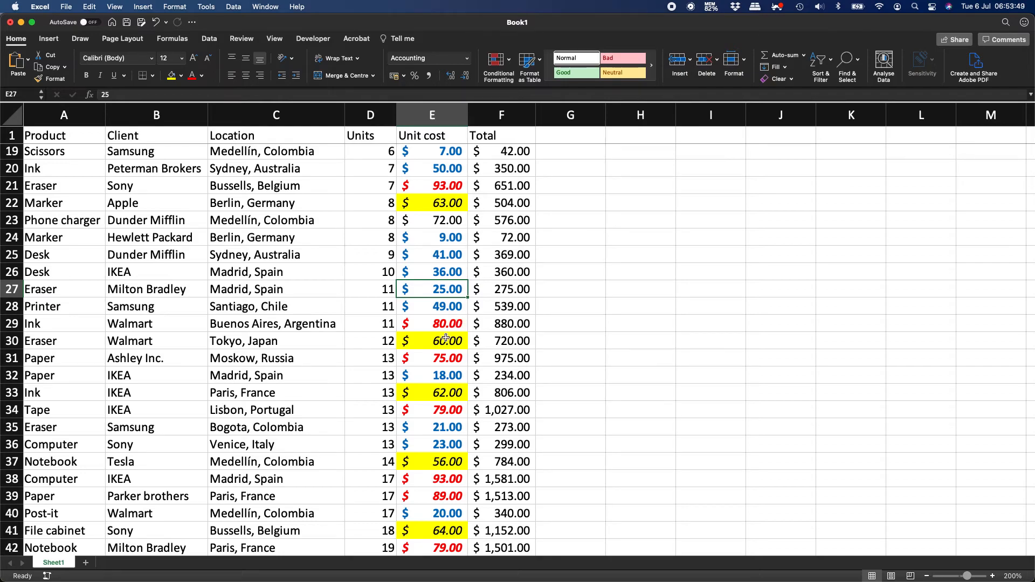
left_click(445, 345)
scroll(444, 346, "down", 3)
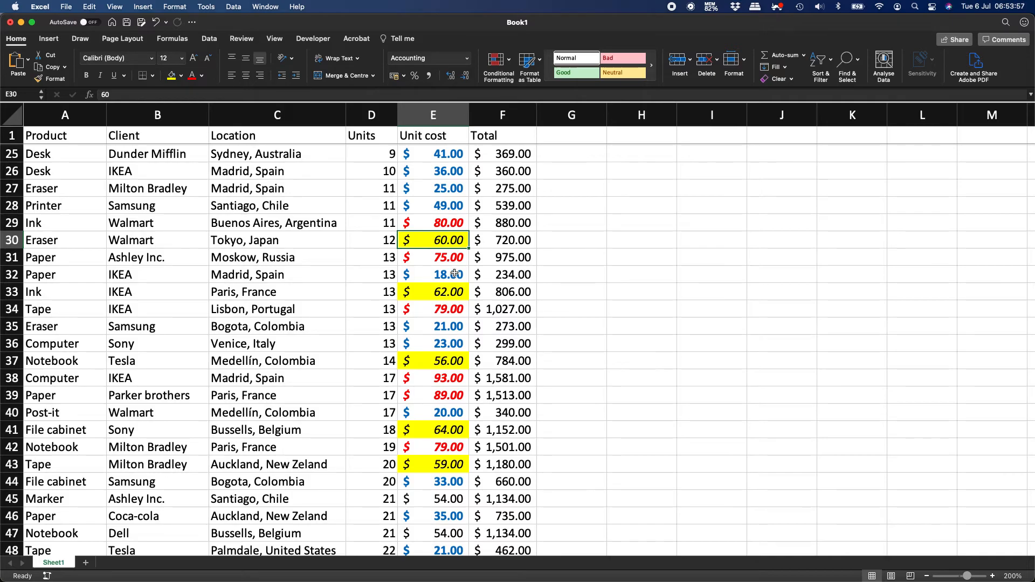
Change the Unit costs in E30 to 49 and E35 to 63.
type("49")
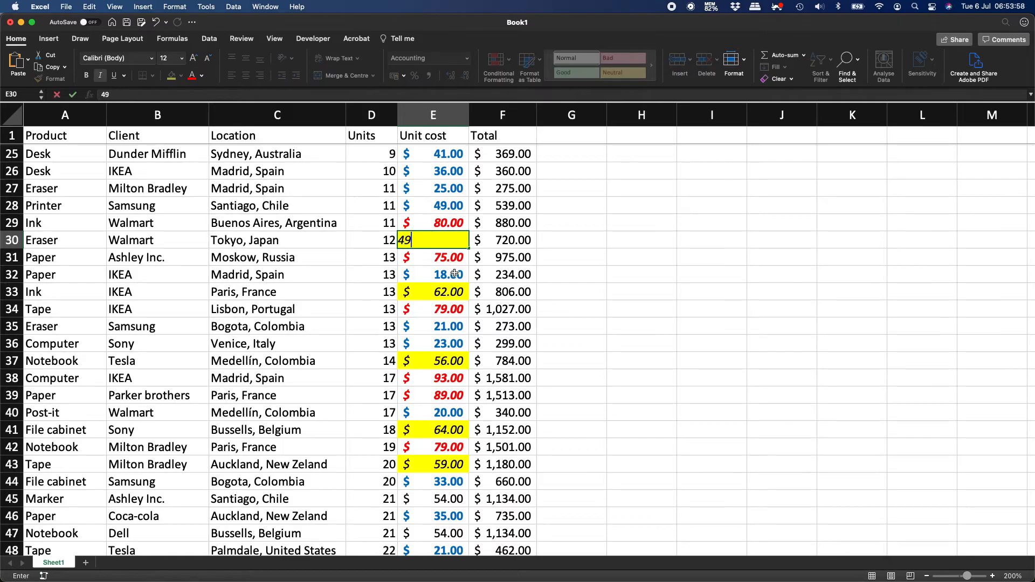
key("Return")
key("Up")
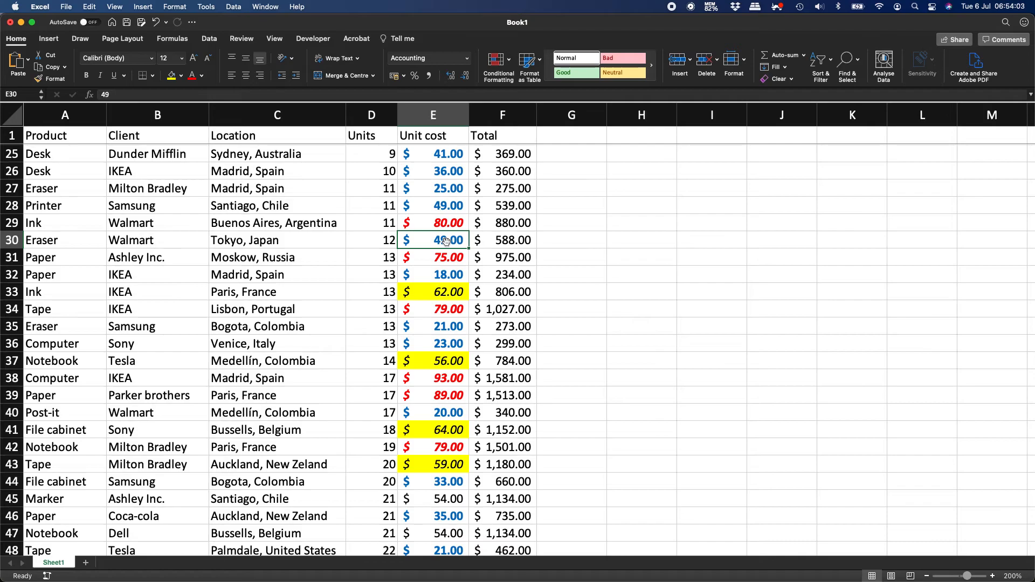
left_click(444, 330)
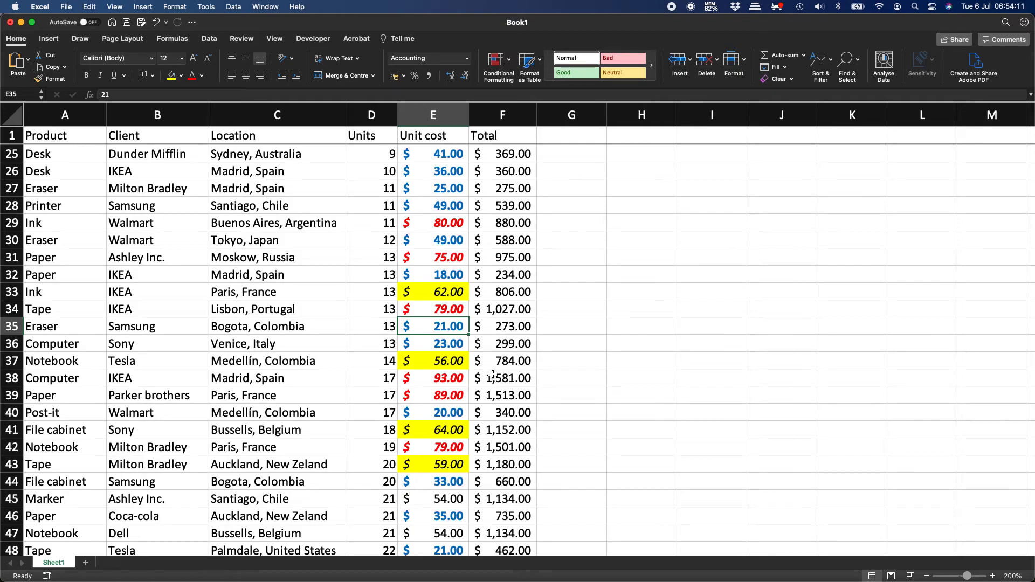
type("63")
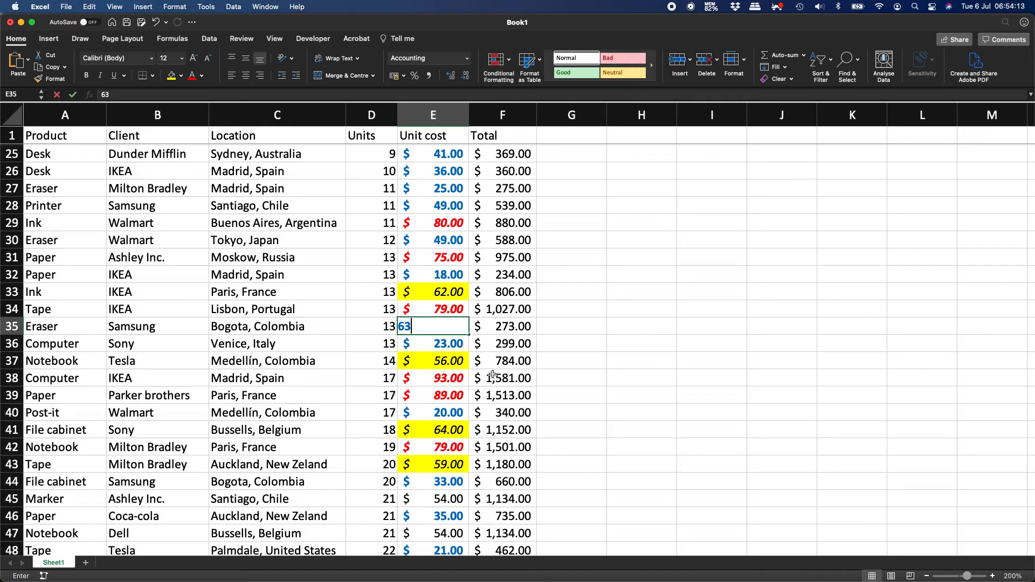
key("Return")
key("Up")
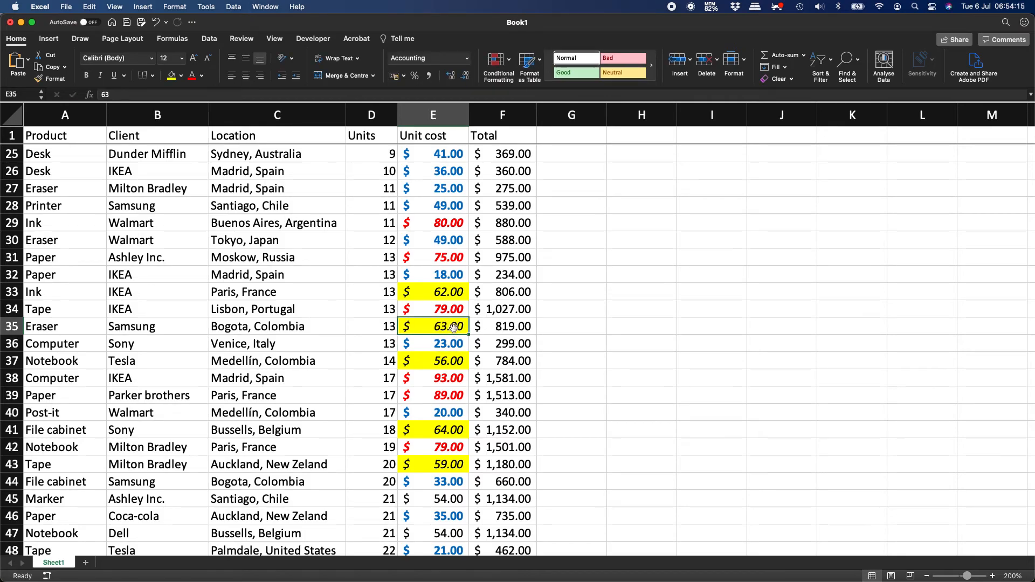
Change E76's Unit cost to 77, then switch to the Word notes document.
scroll(455, 330, "down", 3)
scroll(454, 329, "down", 4)
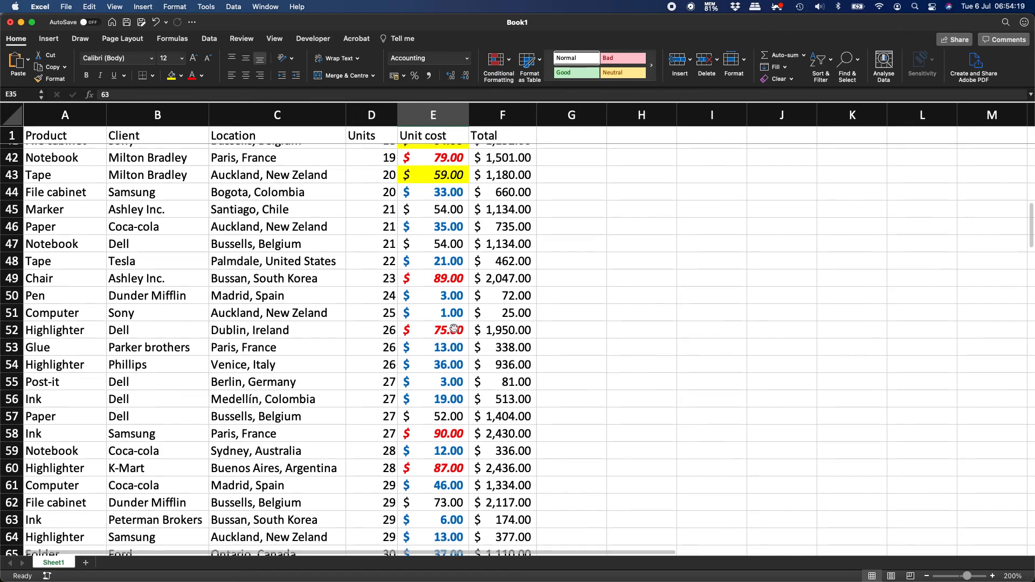
scroll(454, 329, "down", 3)
scroll(453, 479, "down", 6)
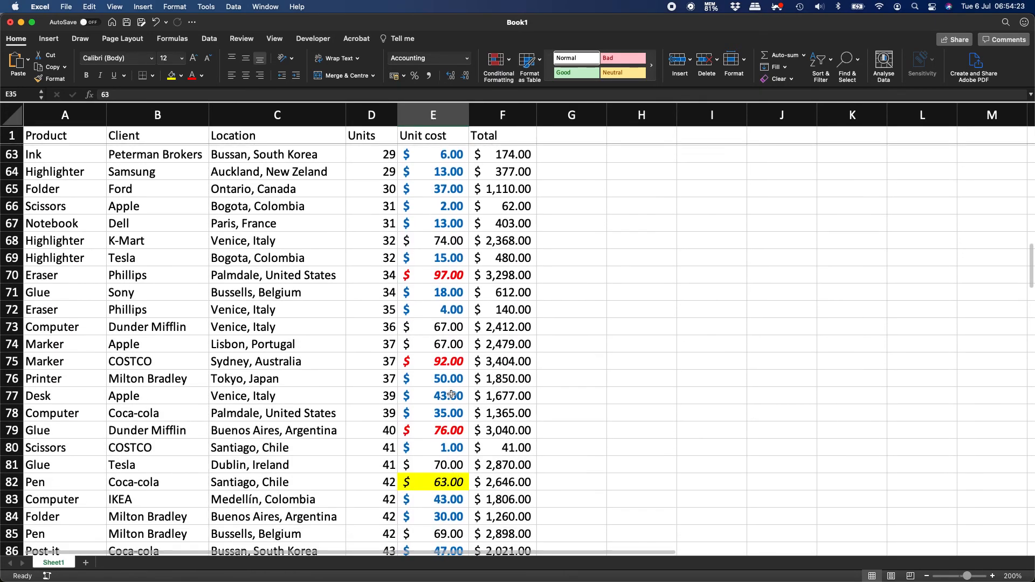
left_click(447, 380)
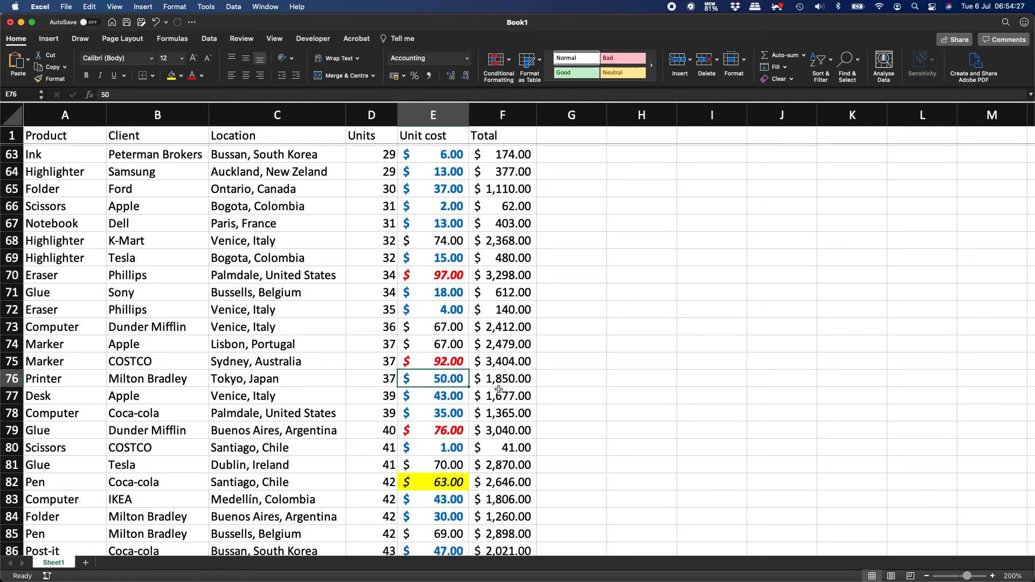
type("77")
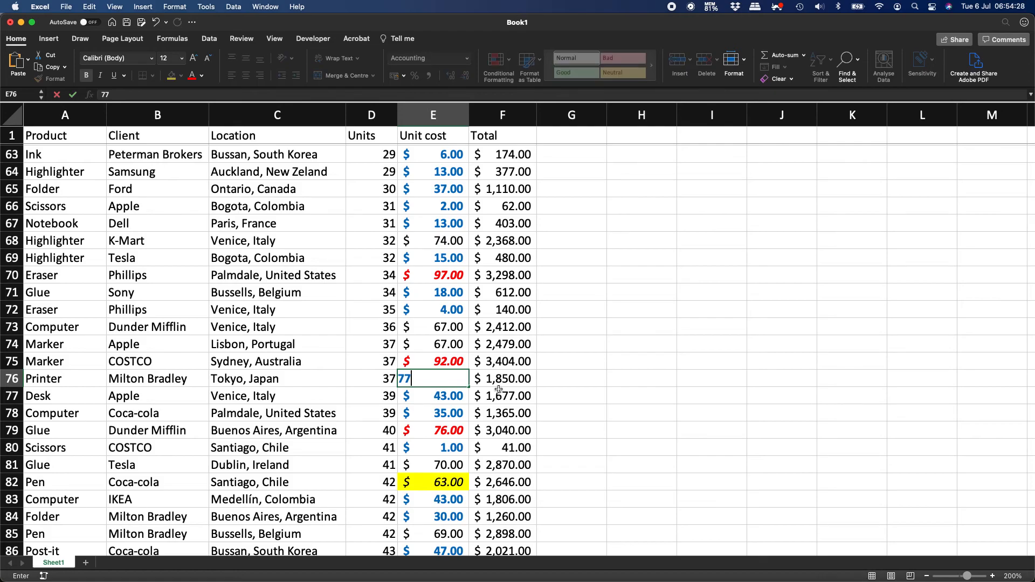
key("Return")
key("Up")
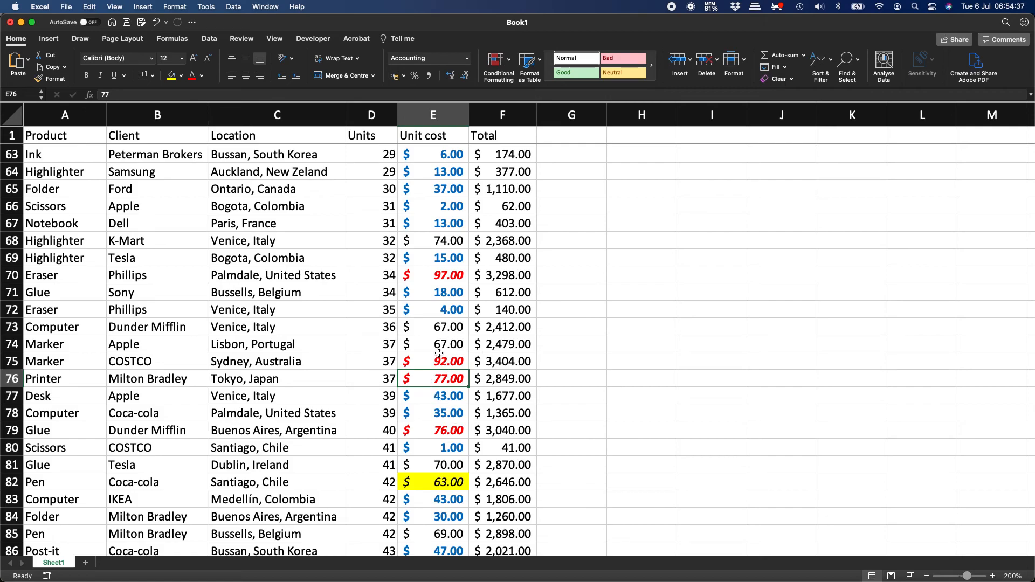
scroll(439, 353, "up", 20)
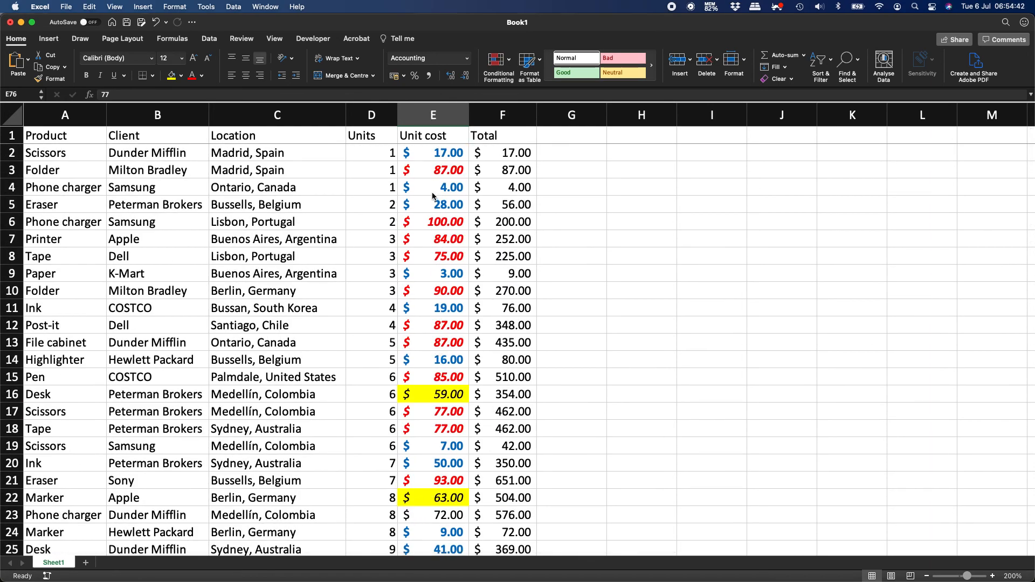
key("super+Tab")
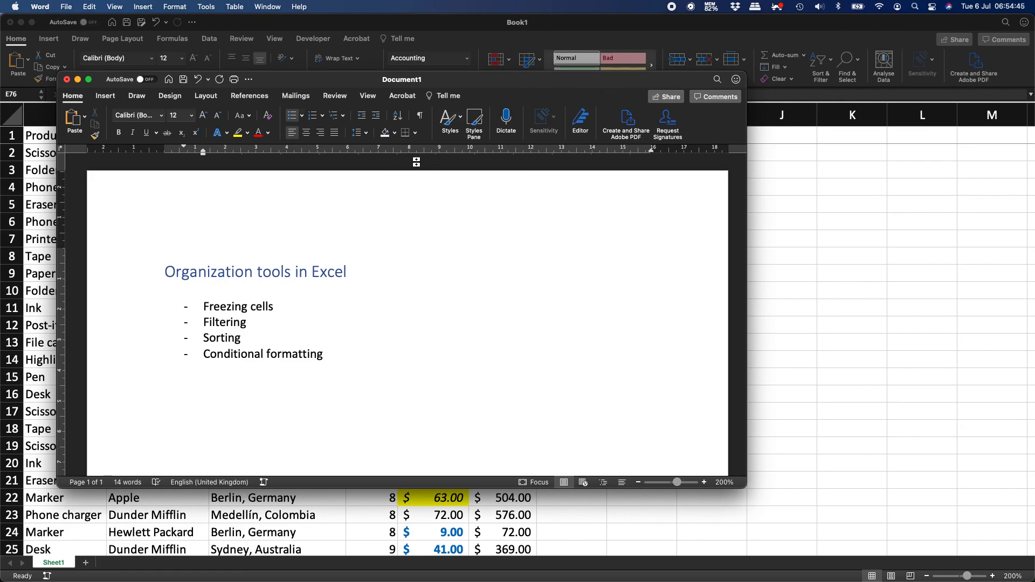